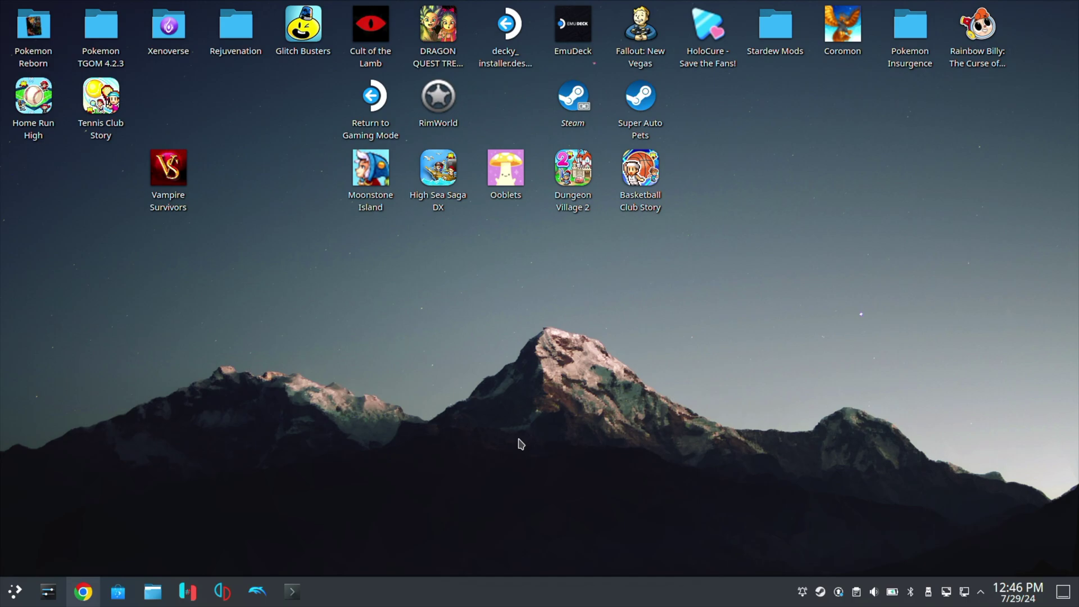
Switch to Chrome to view the MediaFire download page for InfiniteFusion.rar, and minimize the browser.
click(84, 597)
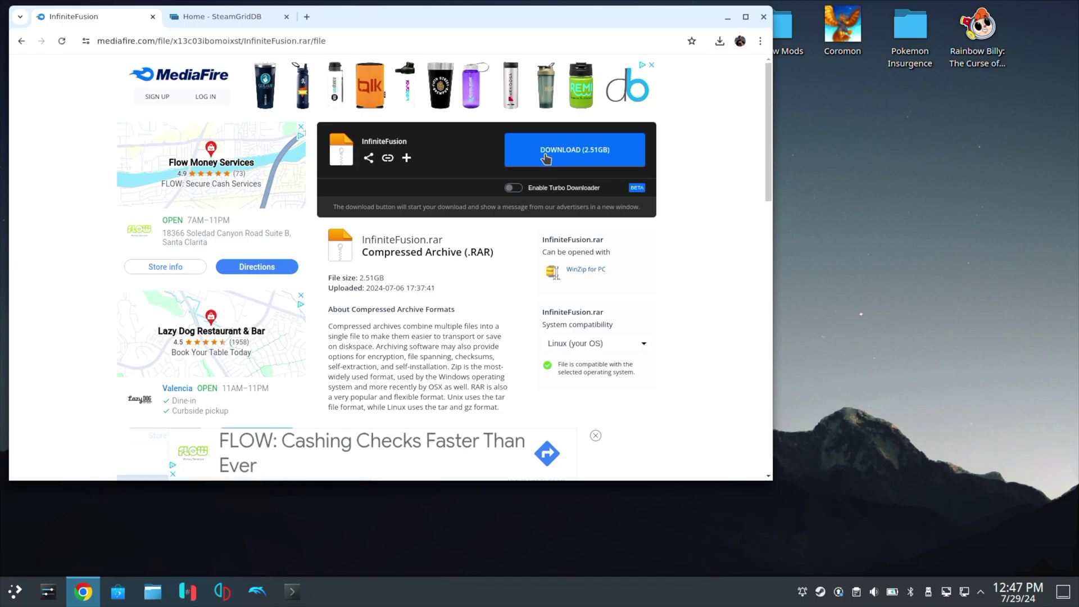
click(727, 17)
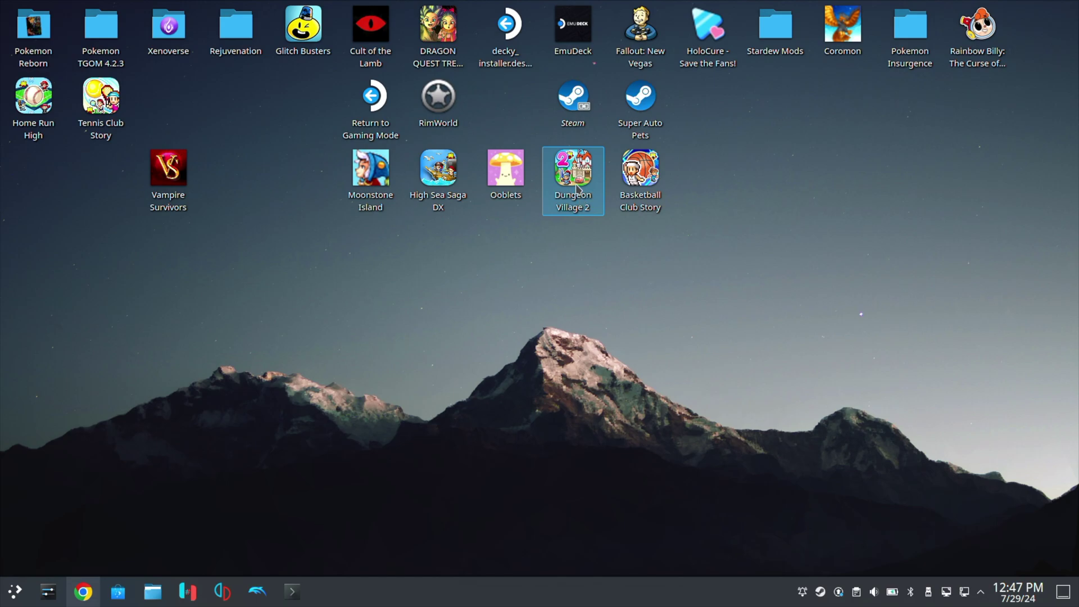
Switch to the Dolphin file manager and view the extraction option for InfiniteFusion.rar in Downloads, without extracting it.
click(154, 593)
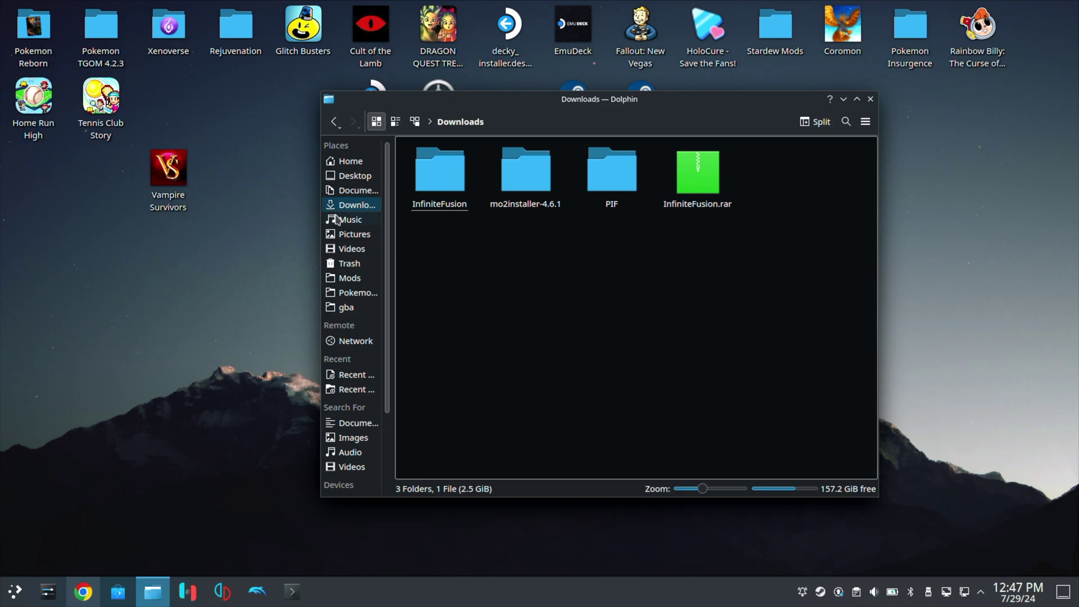
click(350, 208)
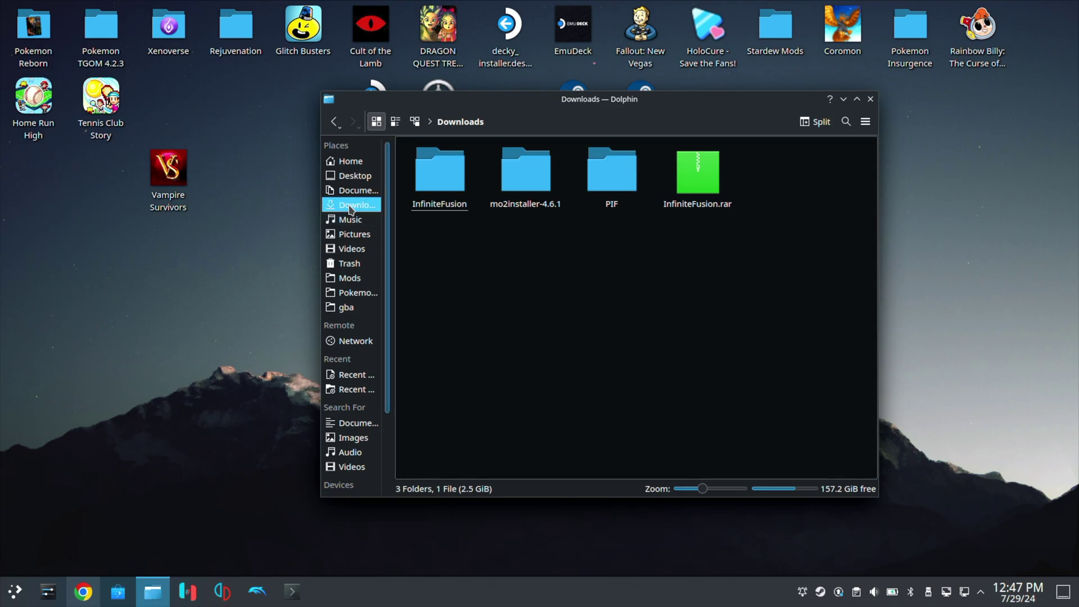
click(700, 206)
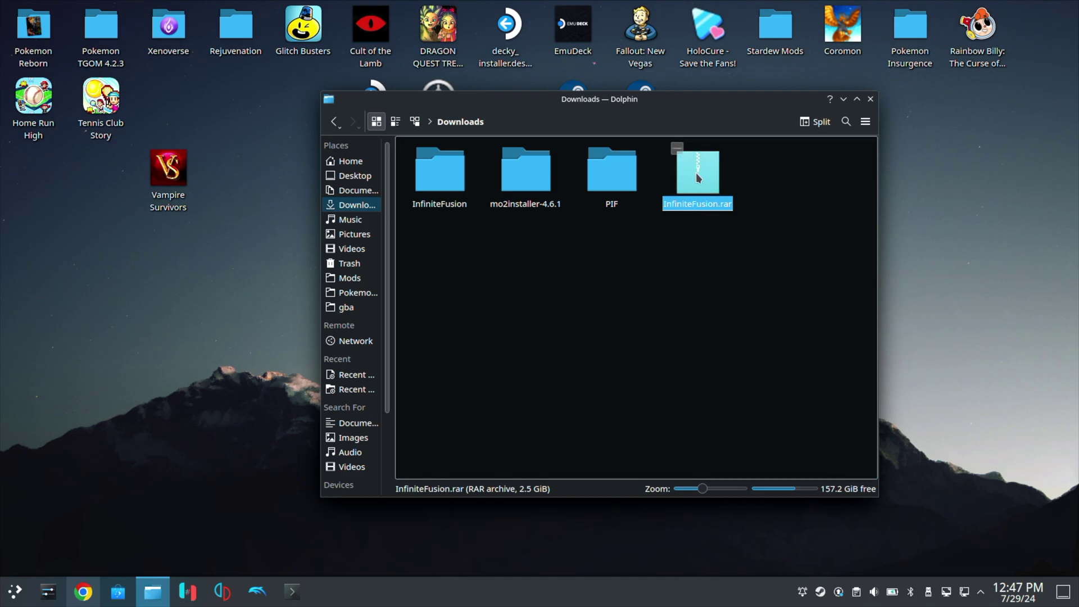
right_click(697, 177)
mouse_move(795, 337)
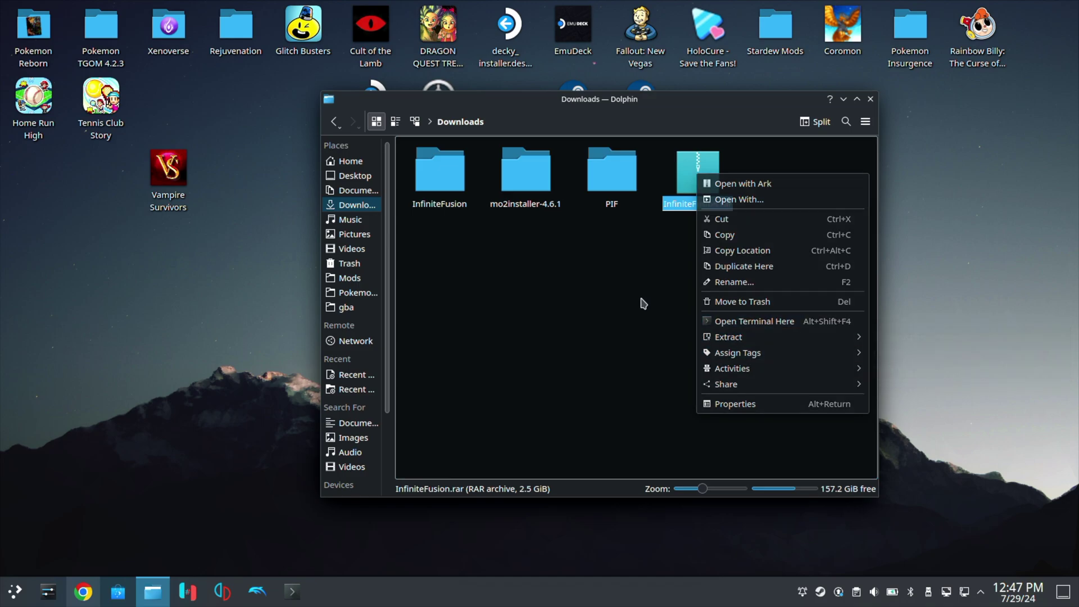
click(618, 301)
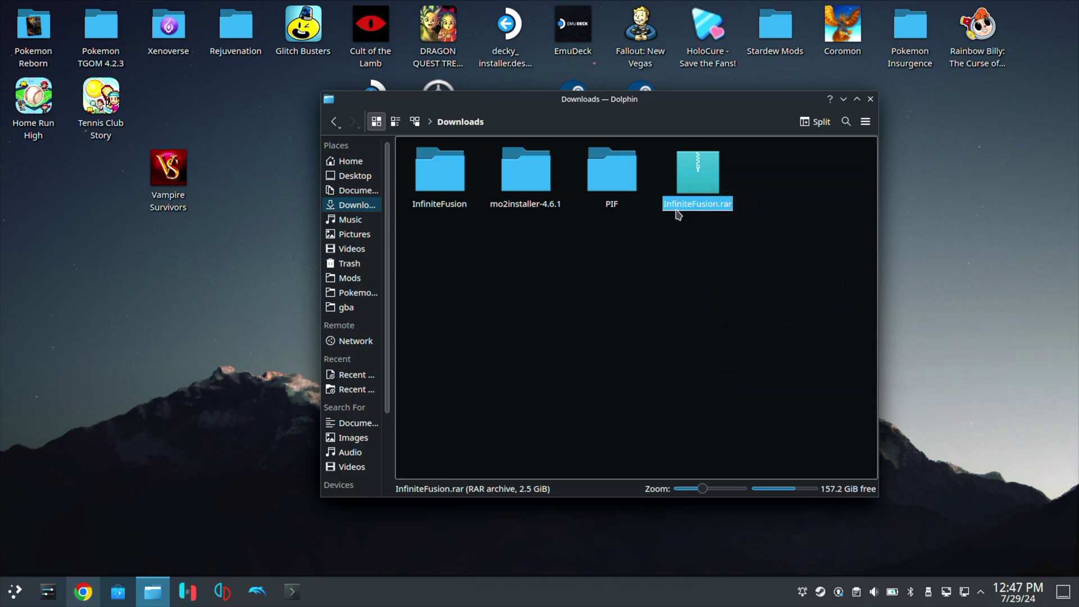
Look through the extracted InfiniteFusion folder's contents, return to Downloads and close the file manager.
click(438, 182)
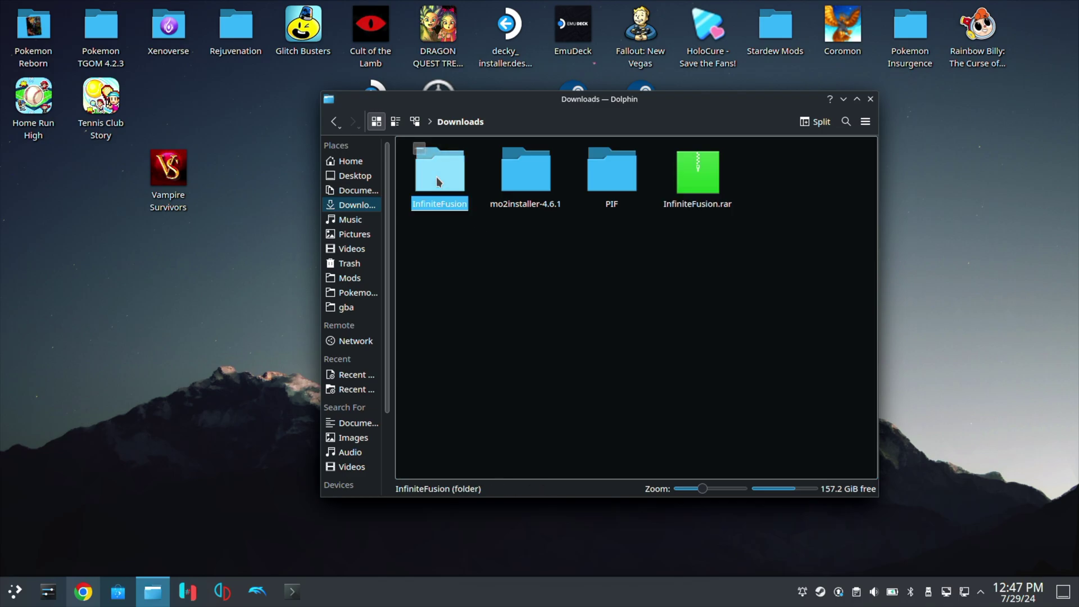
double_click(438, 182)
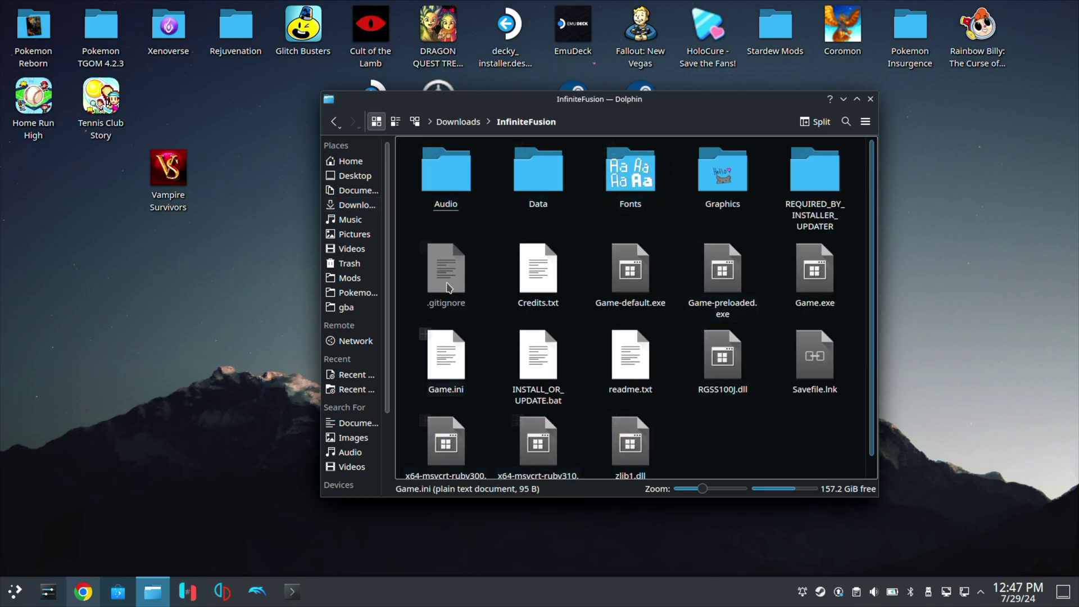
click(333, 122)
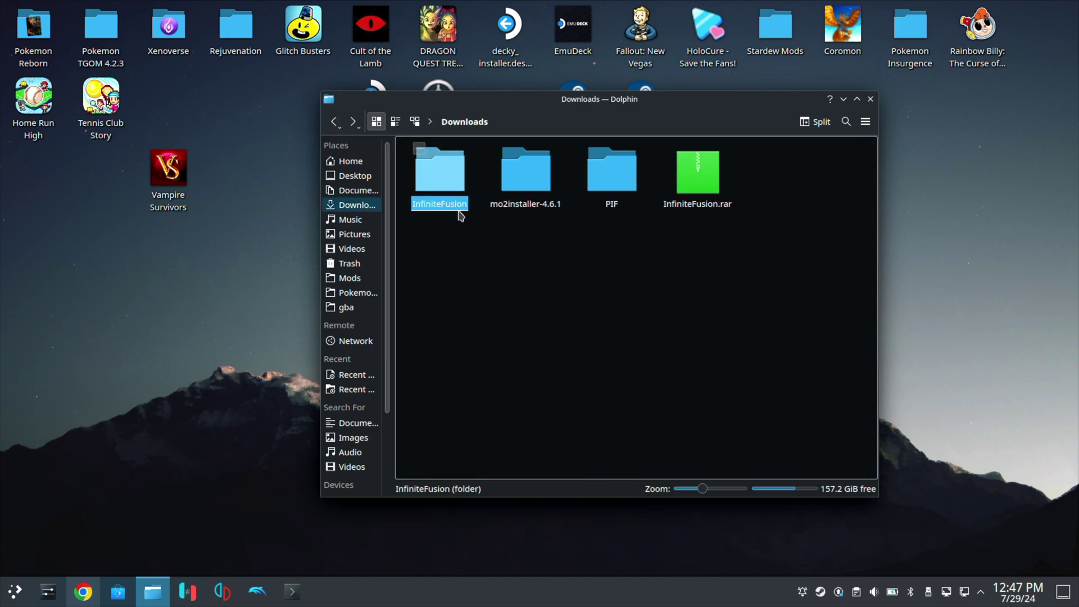
click(490, 273)
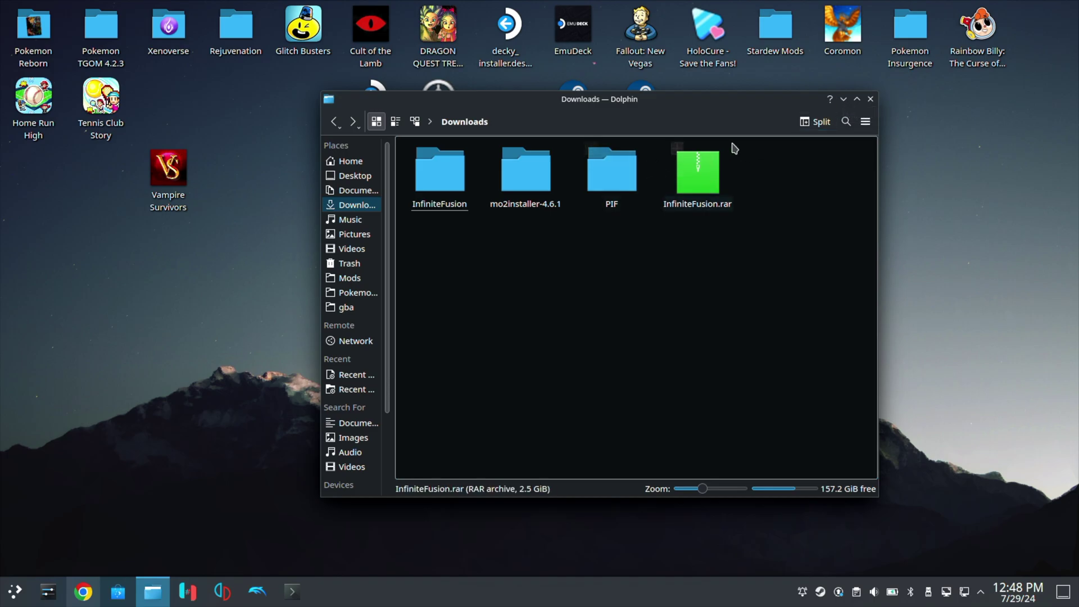
click(870, 99)
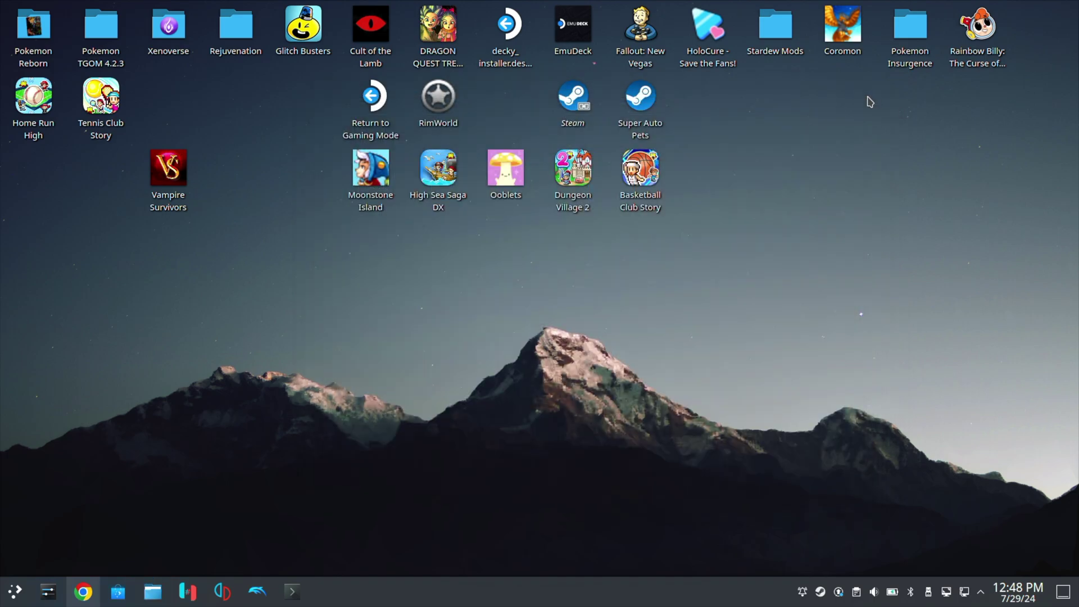
Search the Discover software store for "proton" and launch ProtonUp-Qt from its app page.
click(118, 592)
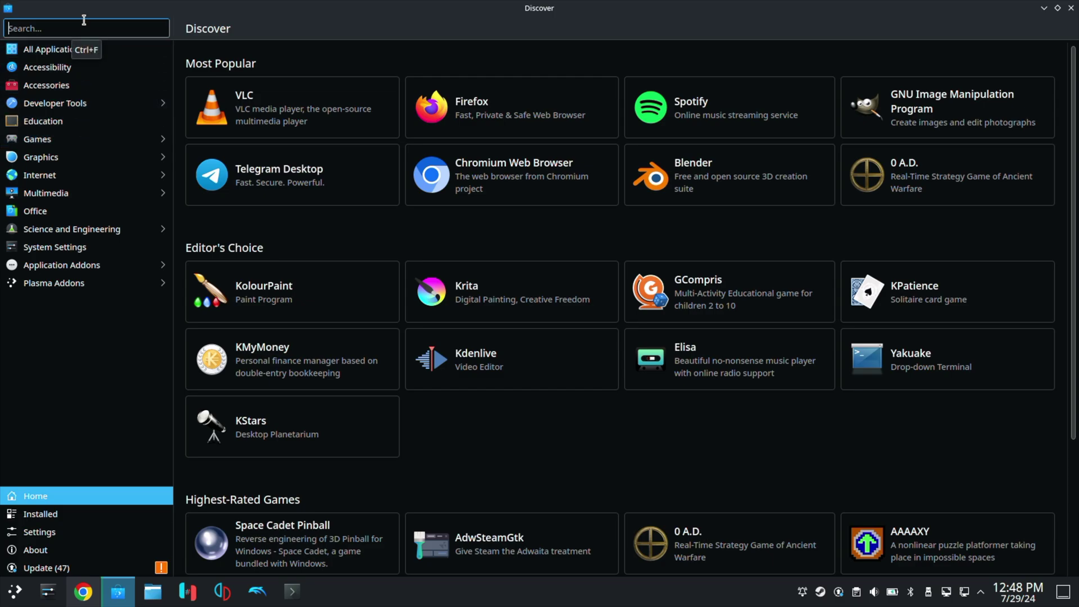
text(proton)
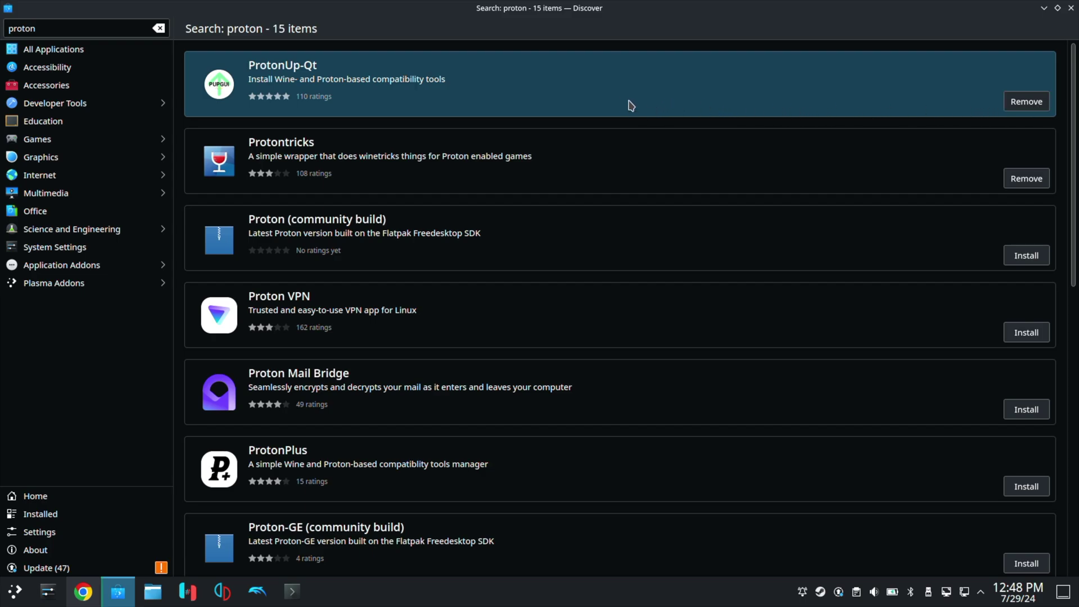
click(472, 89)
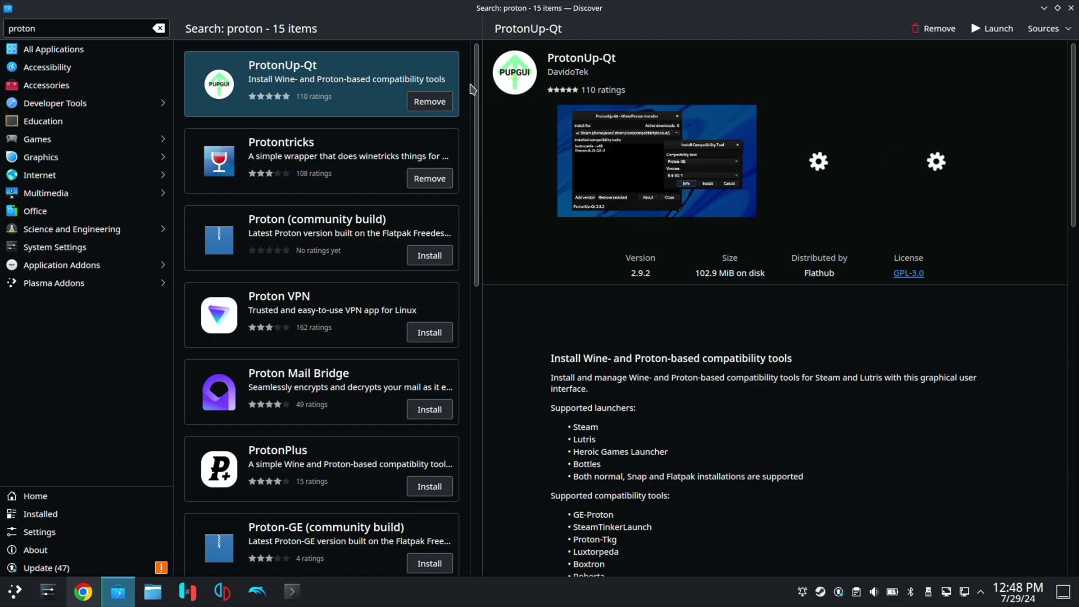
click(1009, 31)
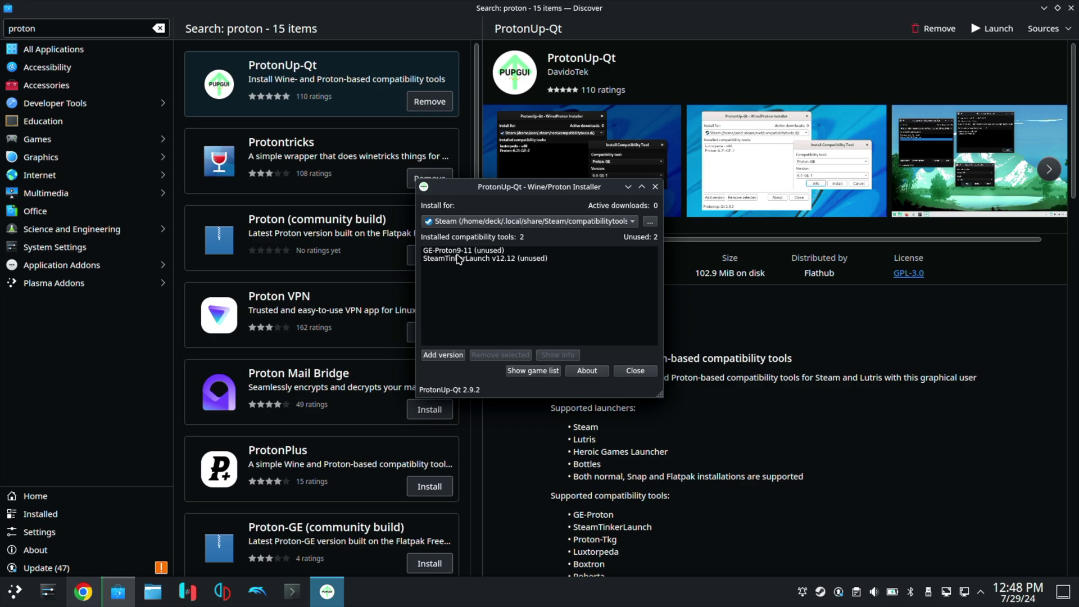
Check the installed GE-Proton9-11 entry and the compatibility tool install options without installing, and close ProtonUp-Qt.
click(458, 252)
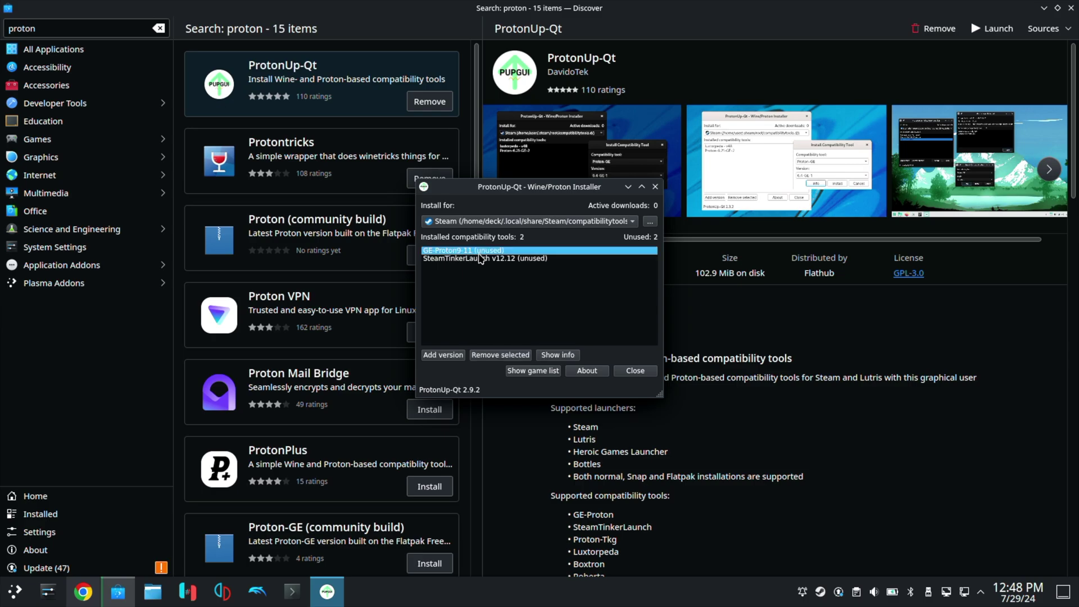
click(482, 281)
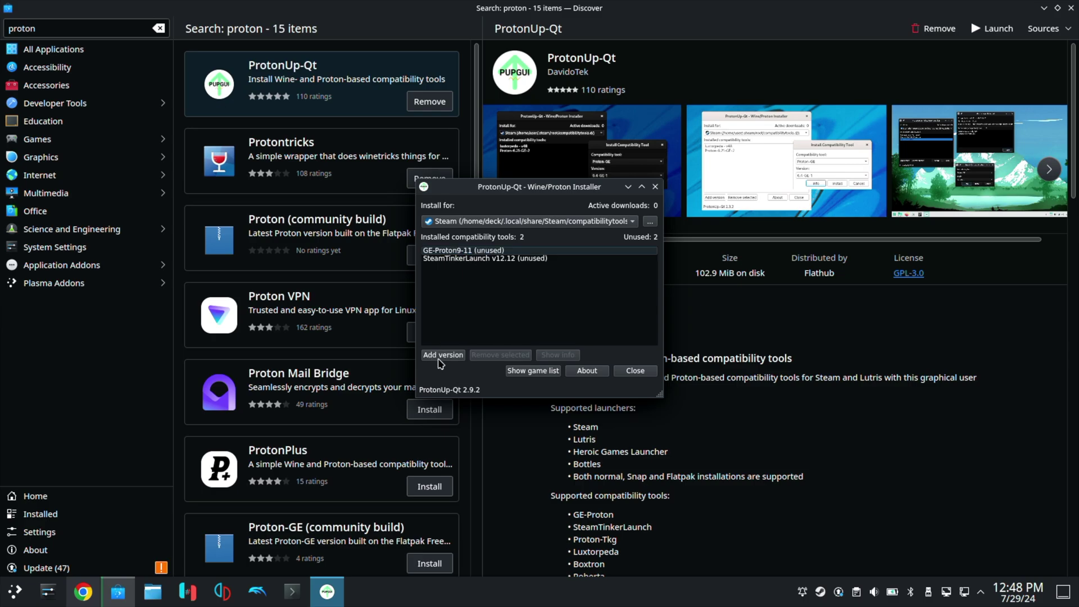
click(438, 358)
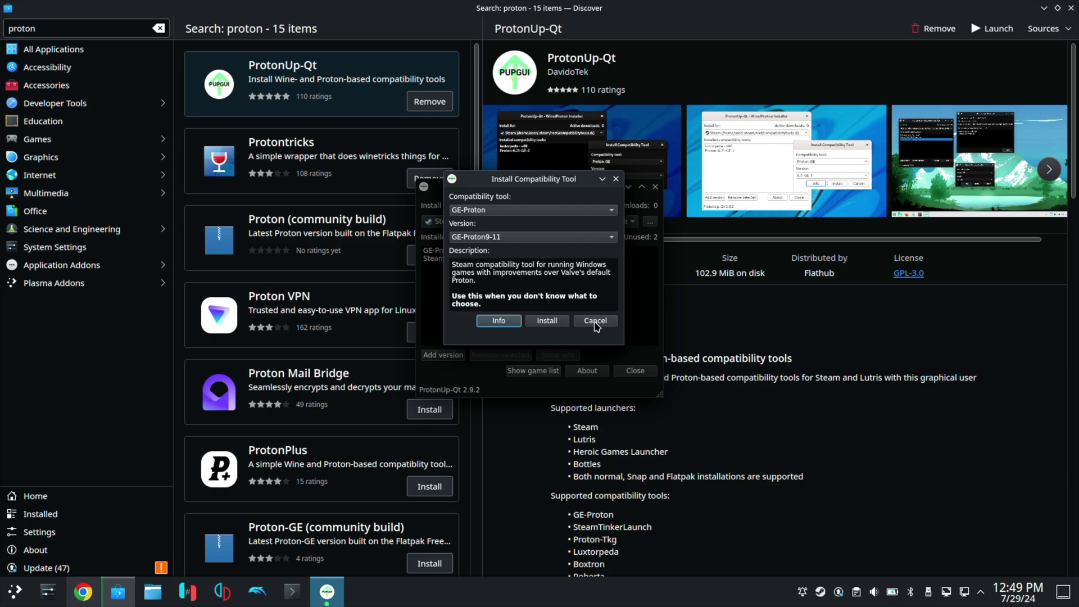
click(595, 325)
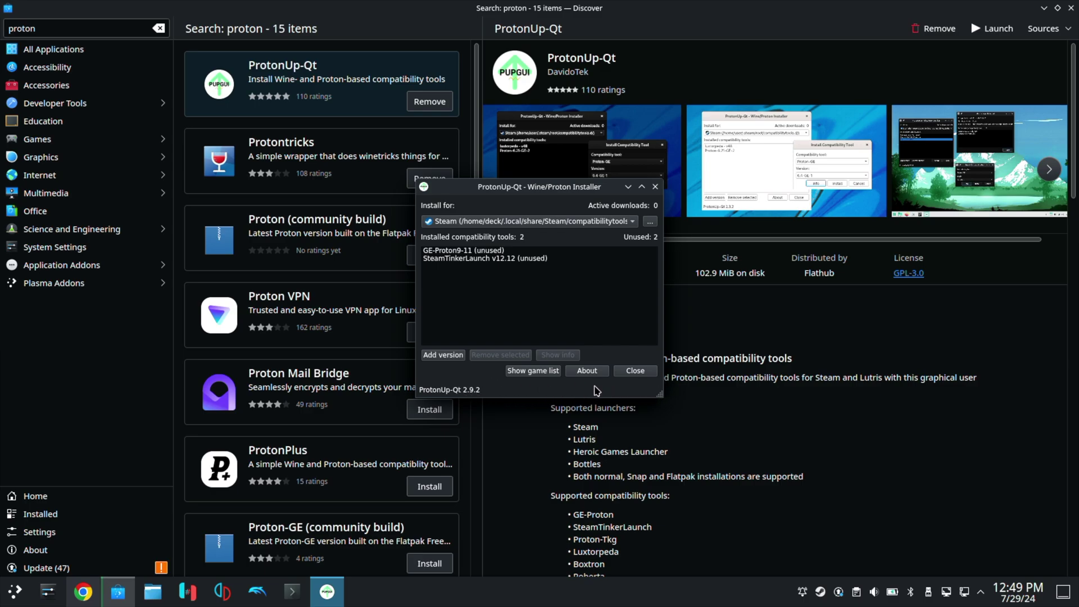
click(458, 252)
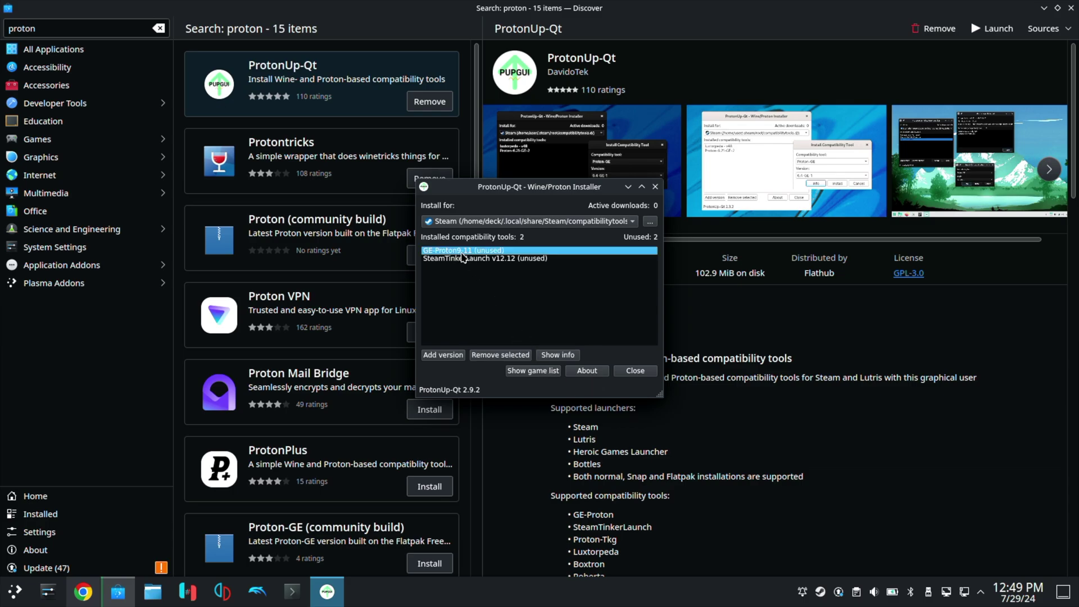
click(496, 281)
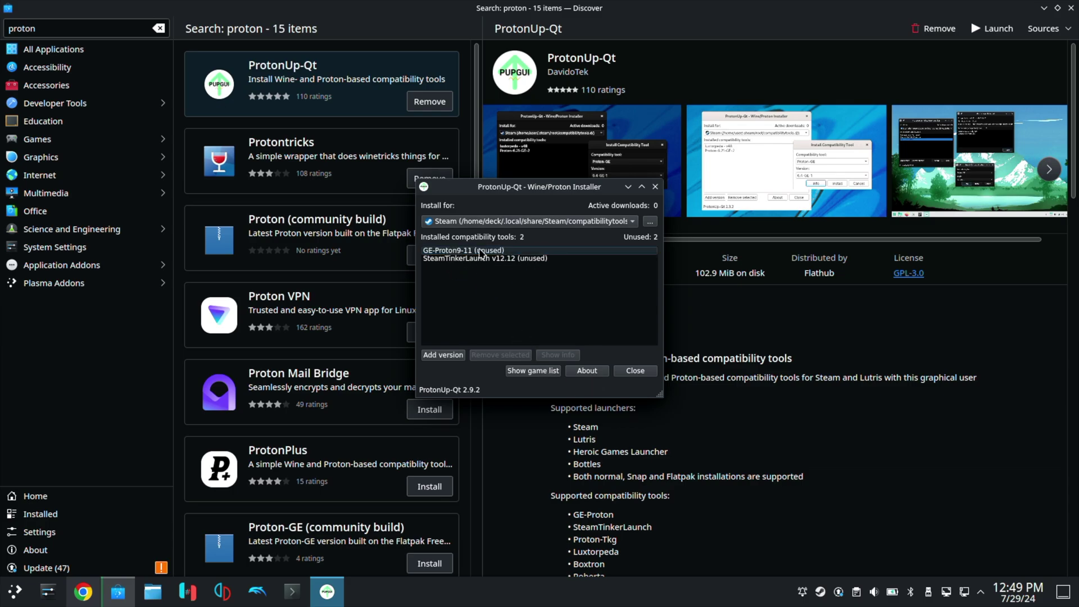
click(654, 187)
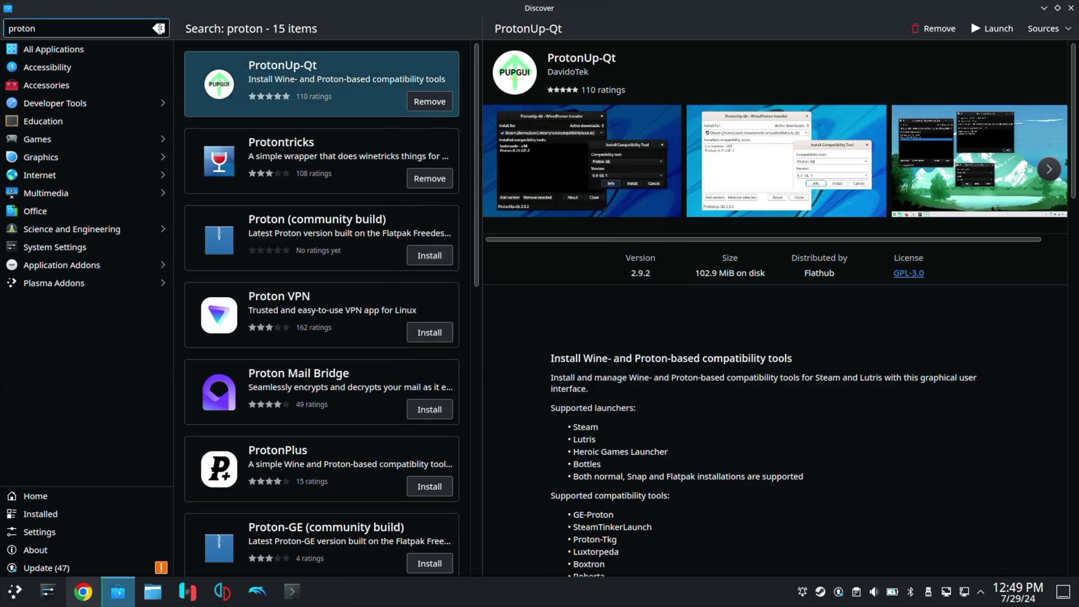
Search Discover for "q4wine" and launch it to check the installation, closing both windows when done.
key(ctrl+a)
key(BackSpace)
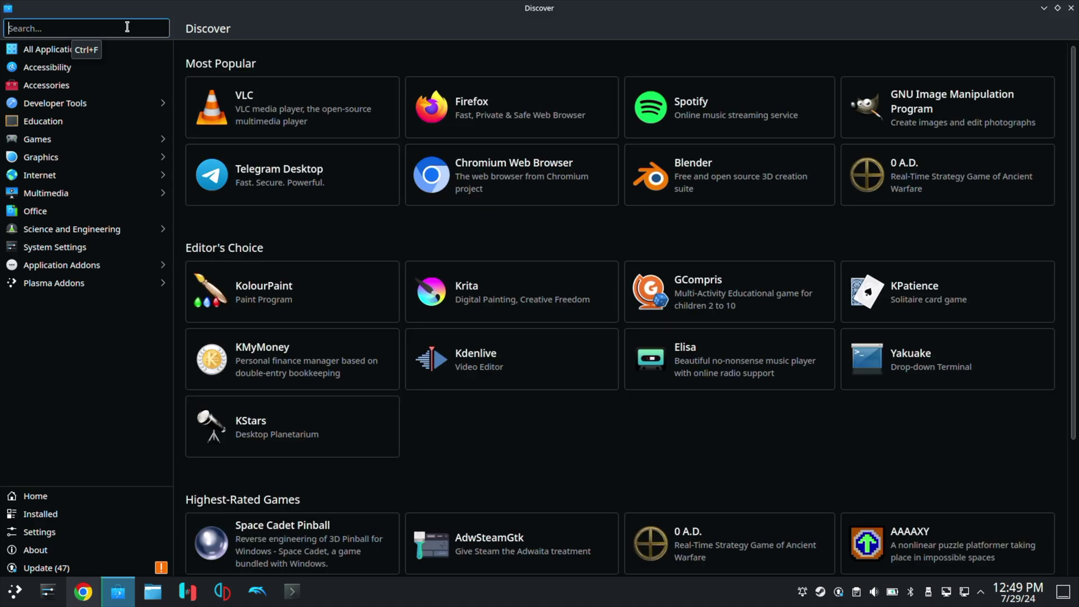
text(q4wine)
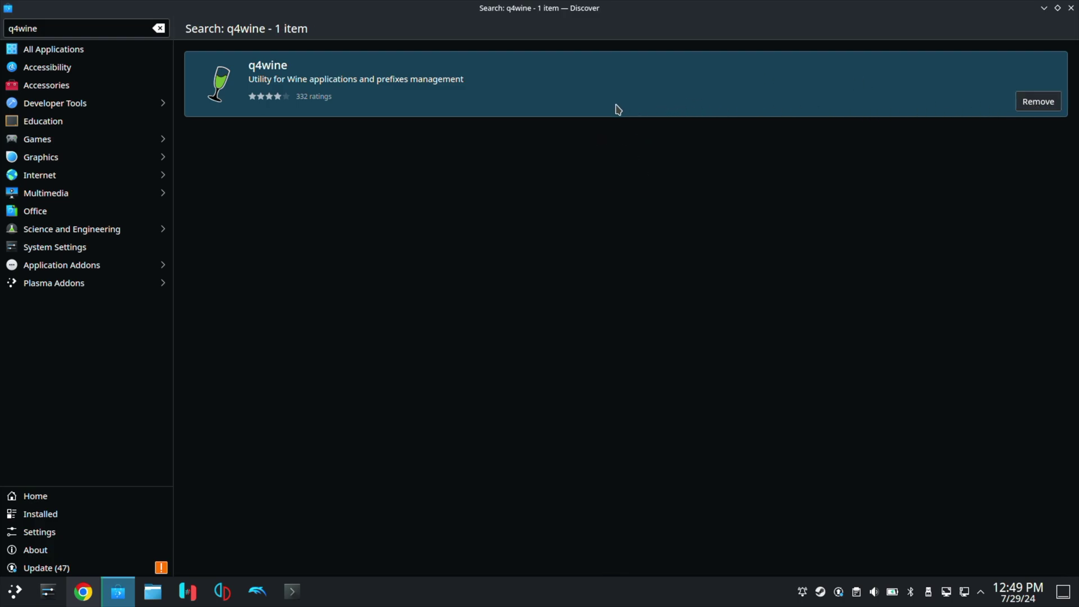
click(499, 90)
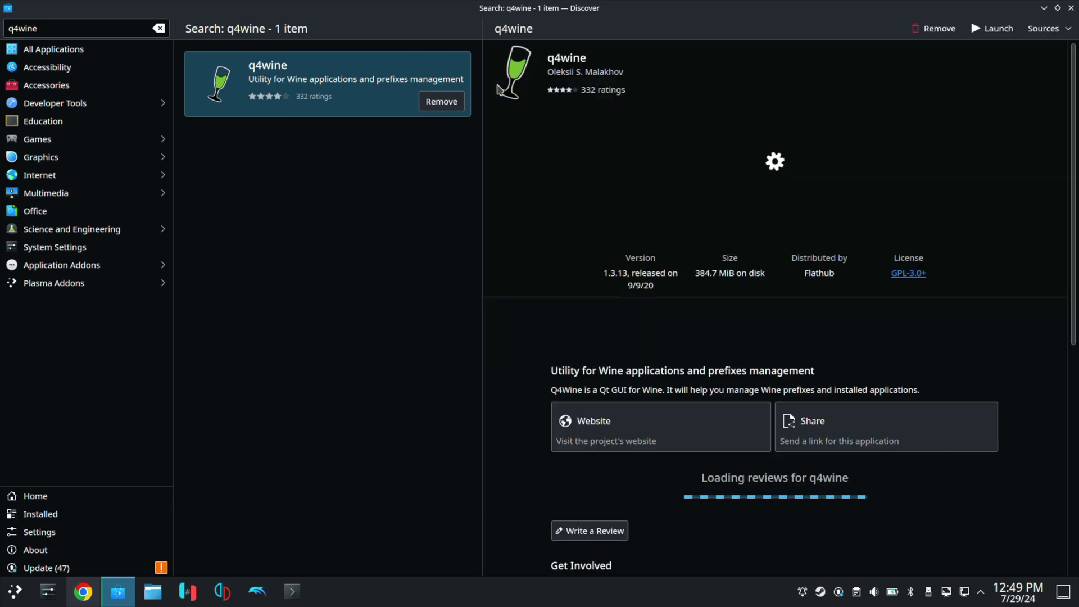
click(996, 31)
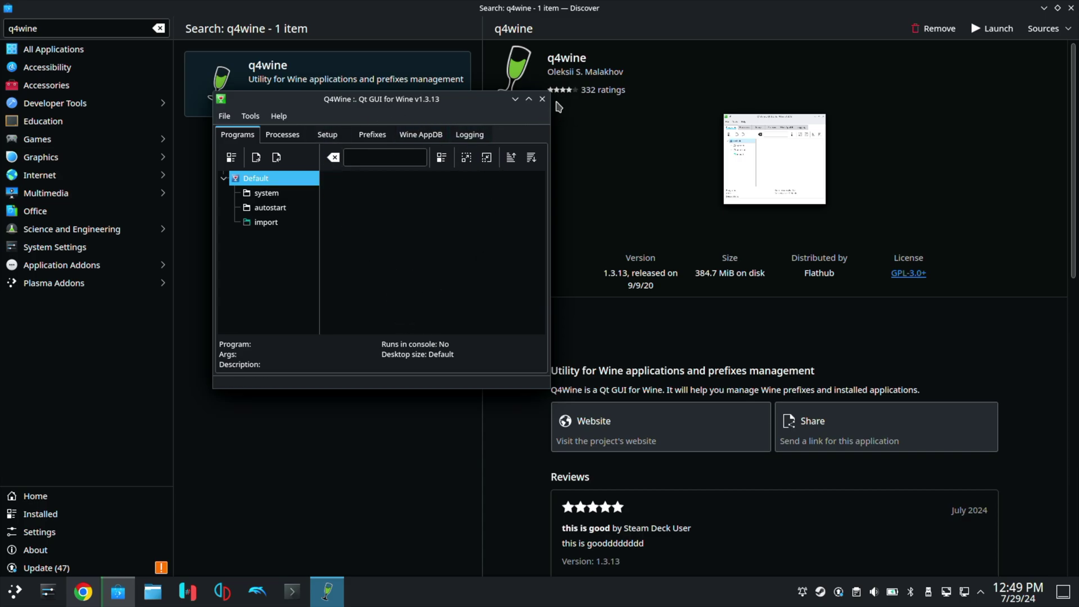
click(542, 99)
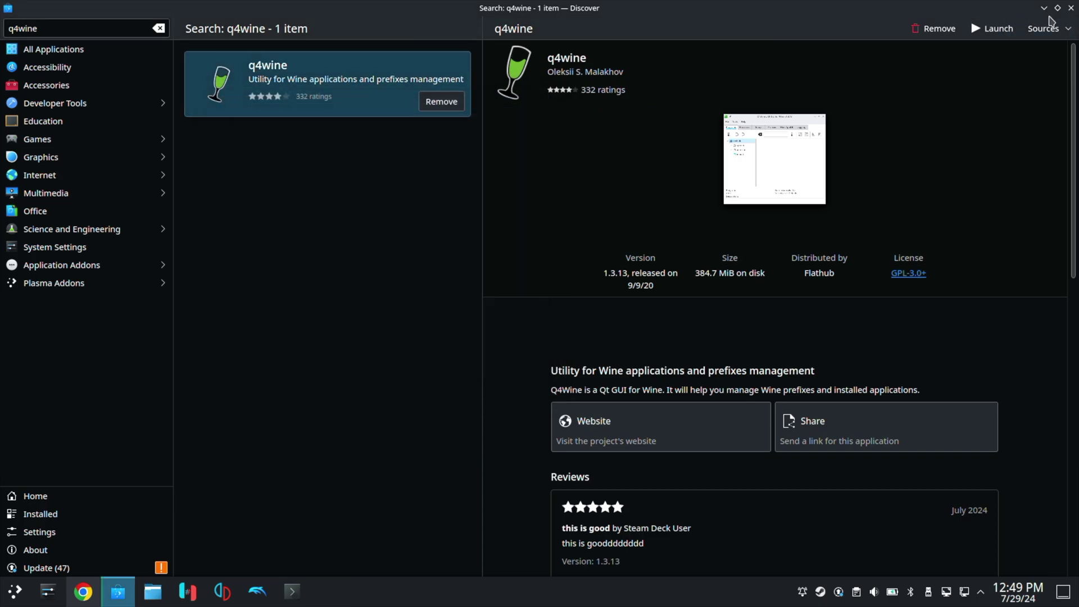
click(1070, 8)
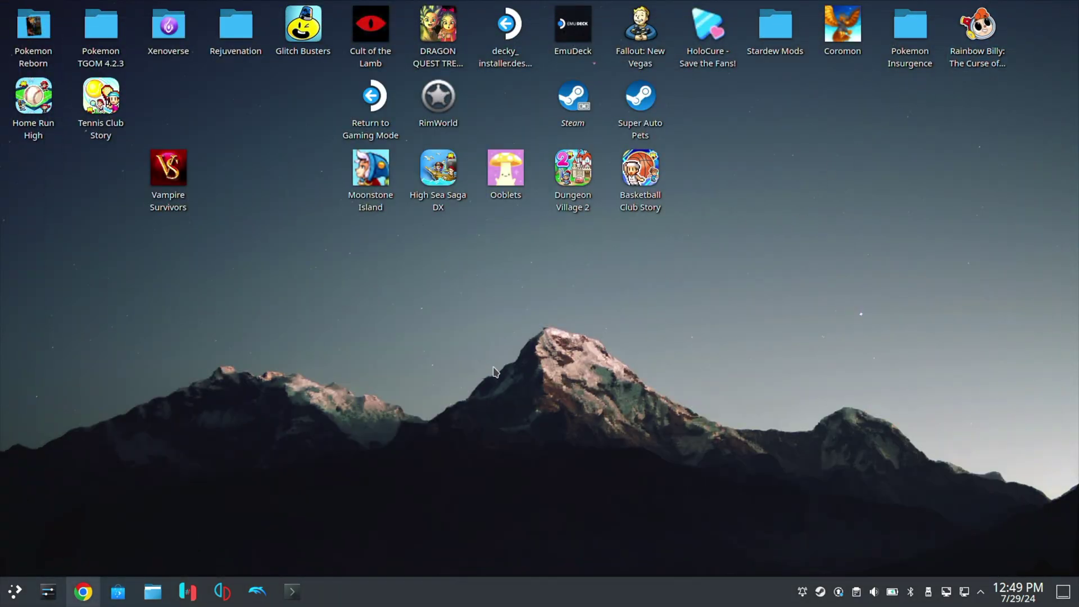
Switch to Steam, opening the game library in a maximized window.
right_click(820, 595)
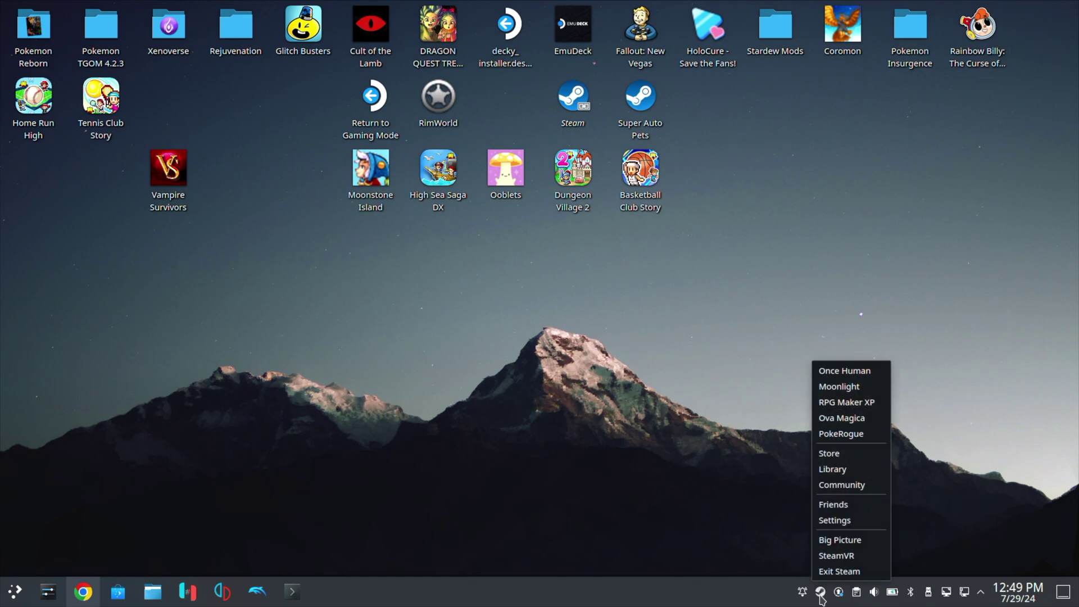
click(835, 475)
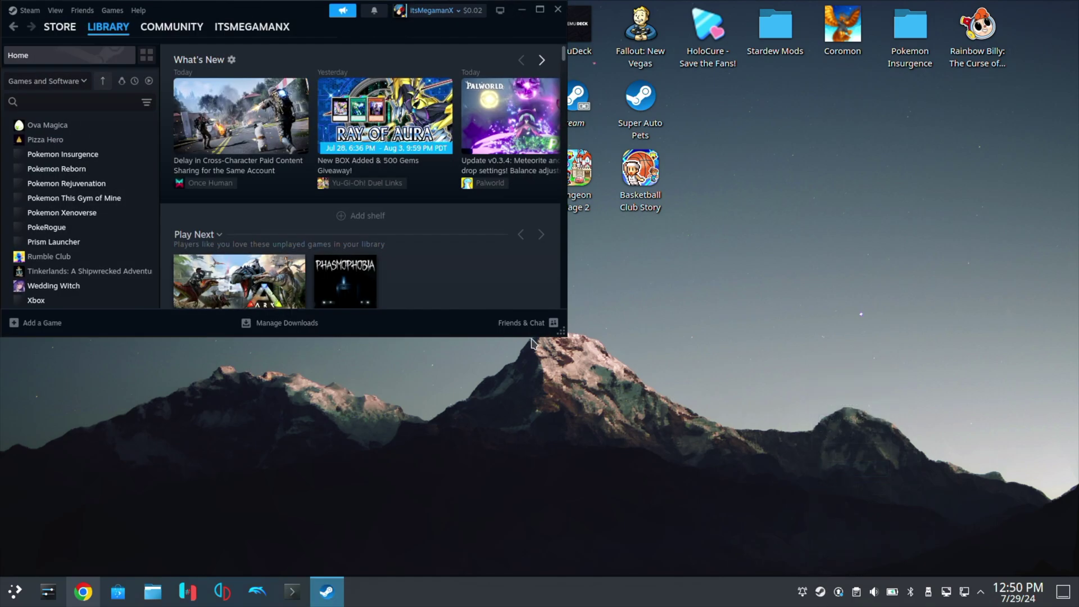
click(540, 12)
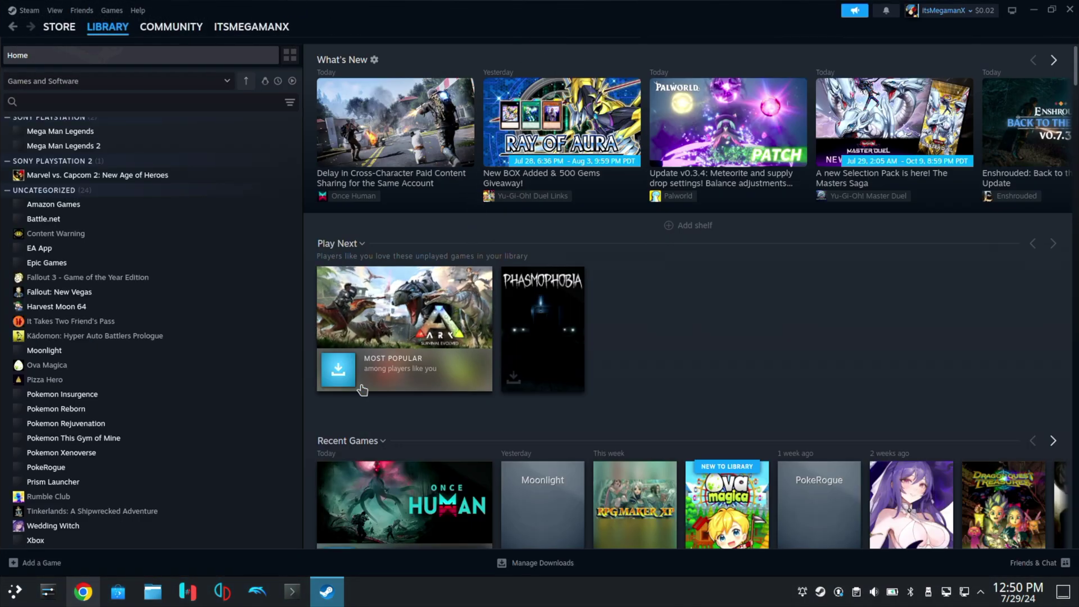
Add Game.exe from the Downloads/InfiniteFusion folder to the Steam library as a non-Steam game.
click(39, 563)
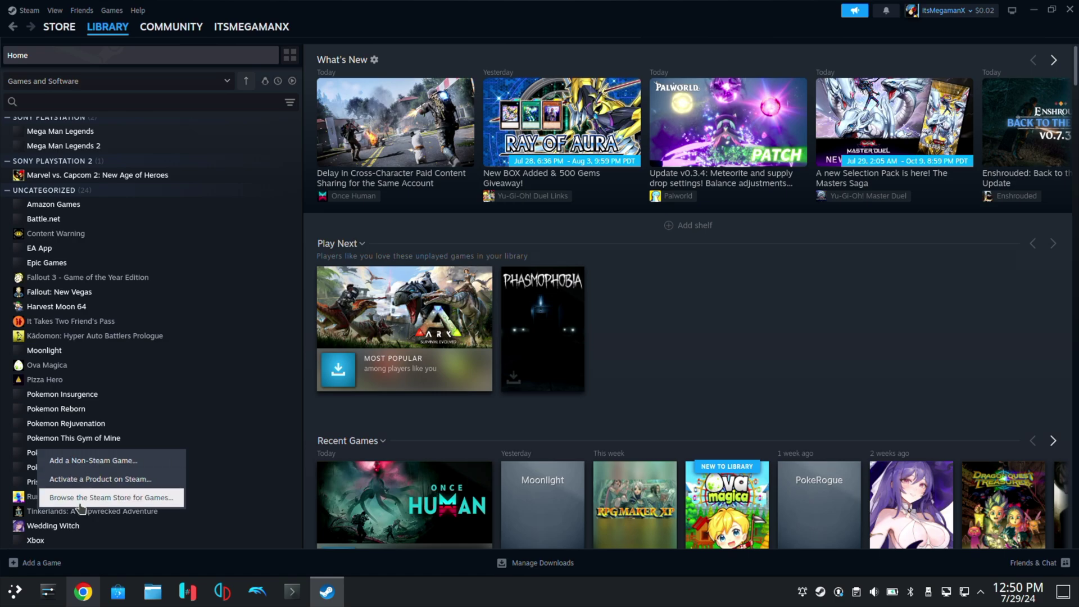
click(78, 463)
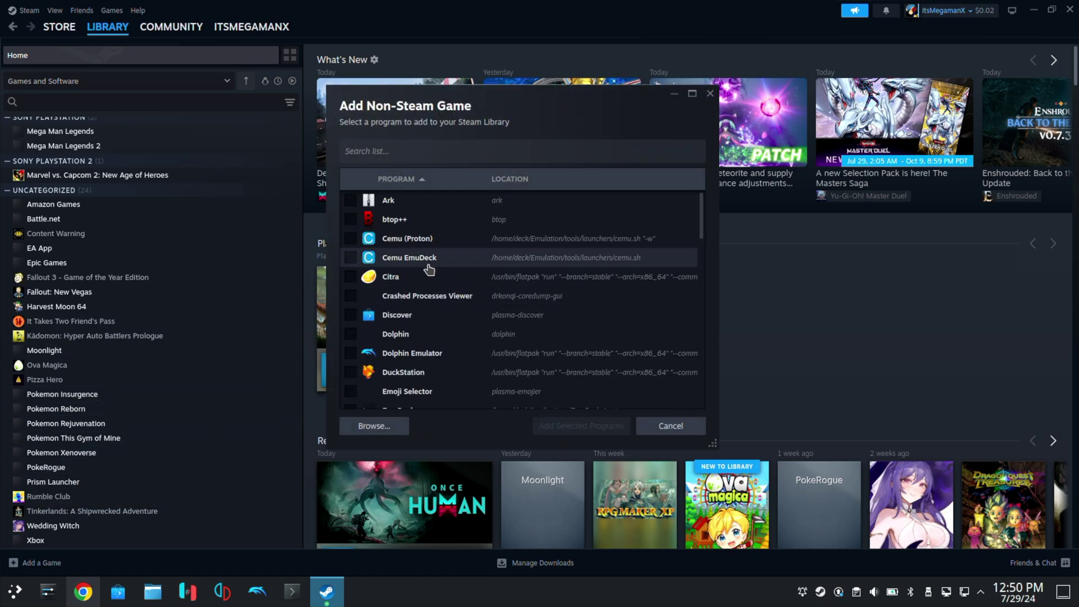
click(376, 434)
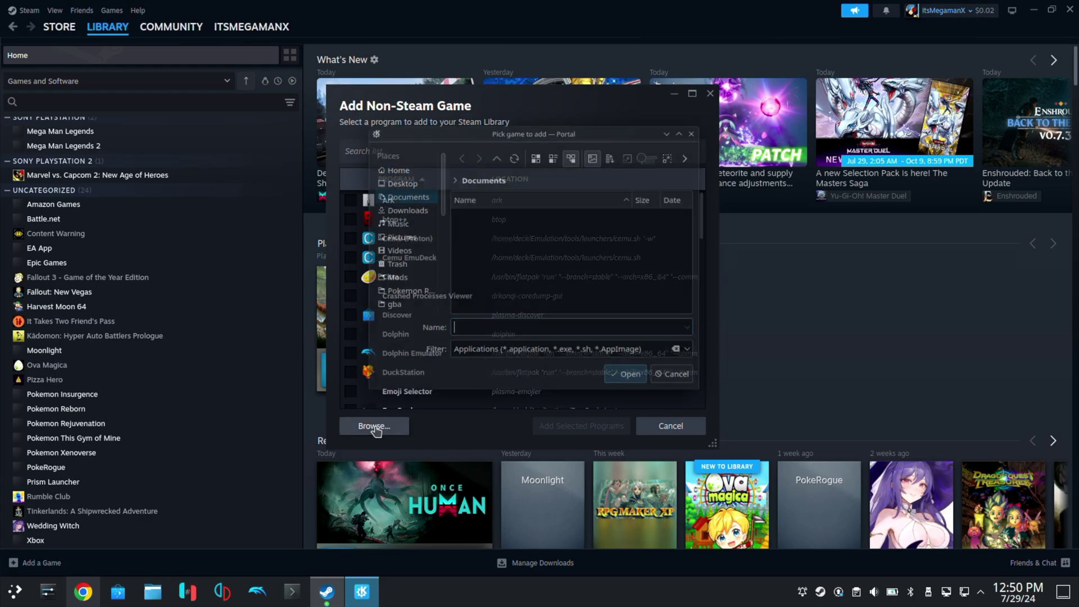
click(394, 207)
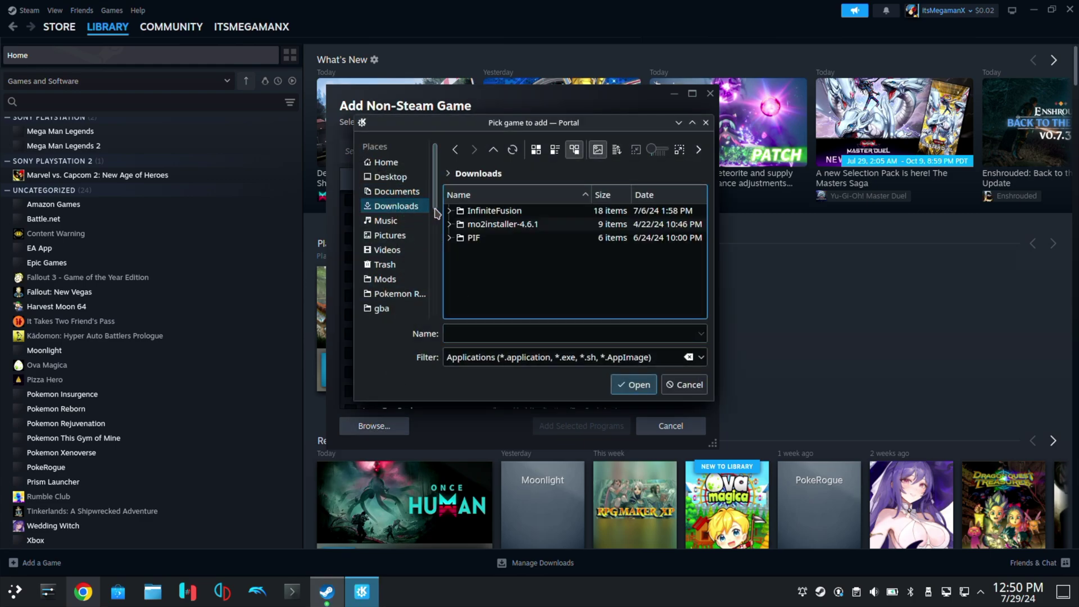
double_click(472, 211)
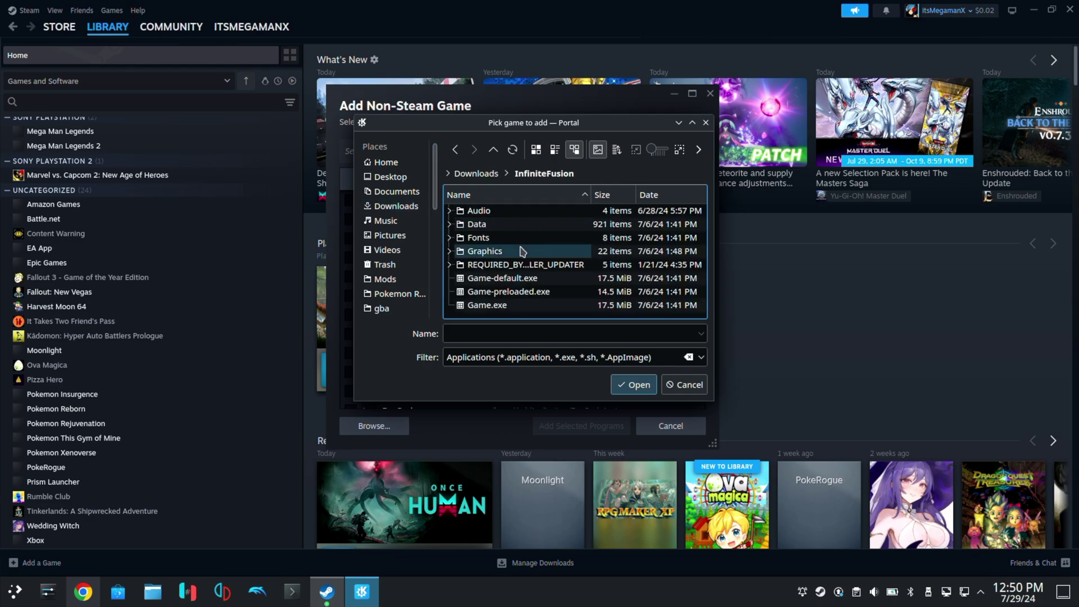
click(514, 306)
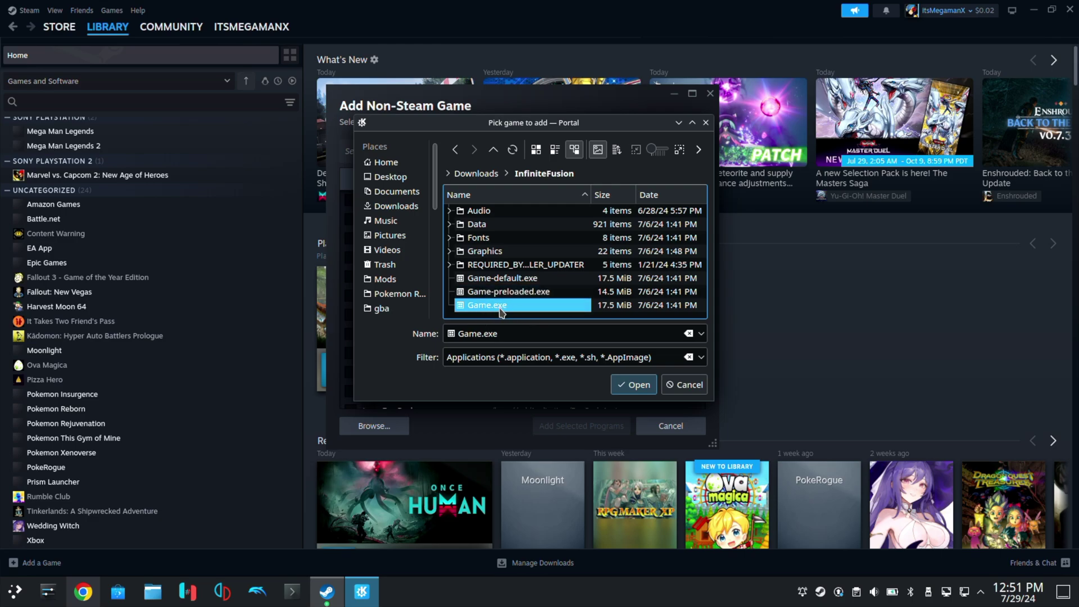
click(628, 386)
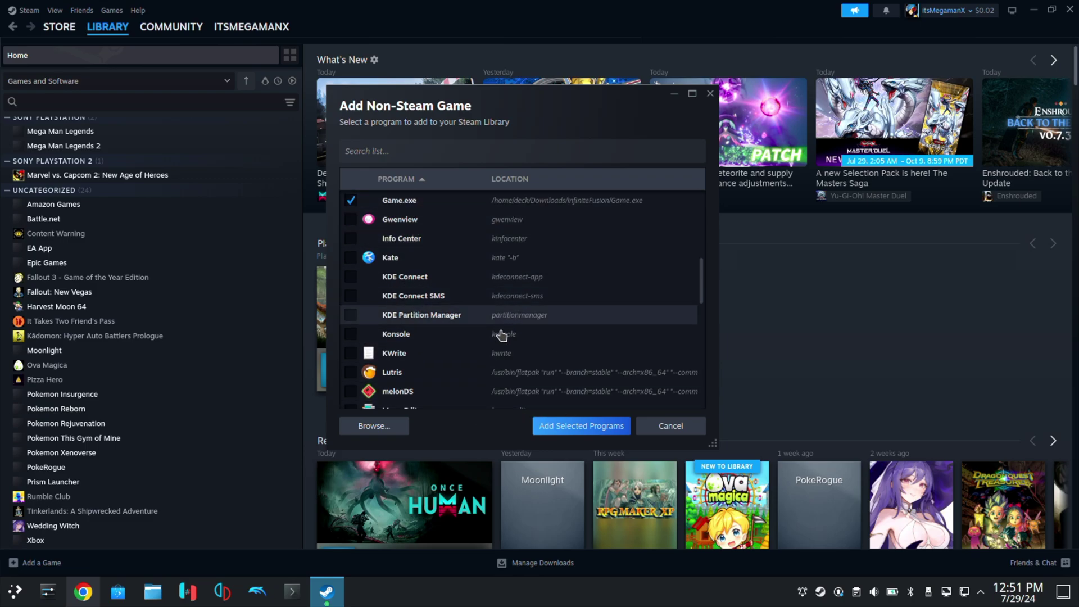
click(564, 428)
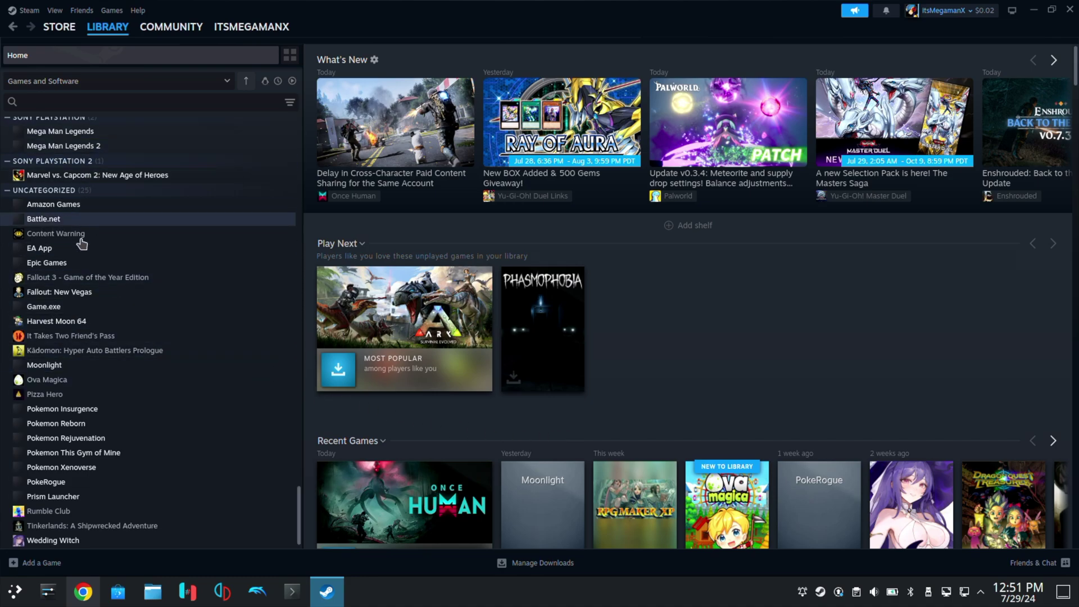
Rename the Game.exe shortcut to "Pokemon Infinite Fusion" in its properties and close them.
click(71, 306)
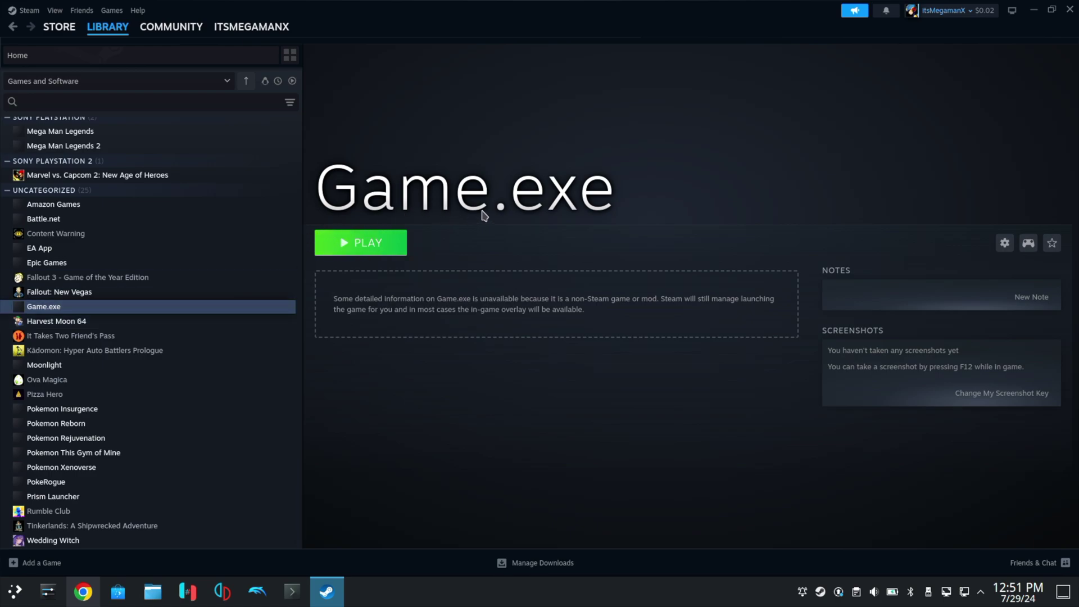
click(1005, 244)
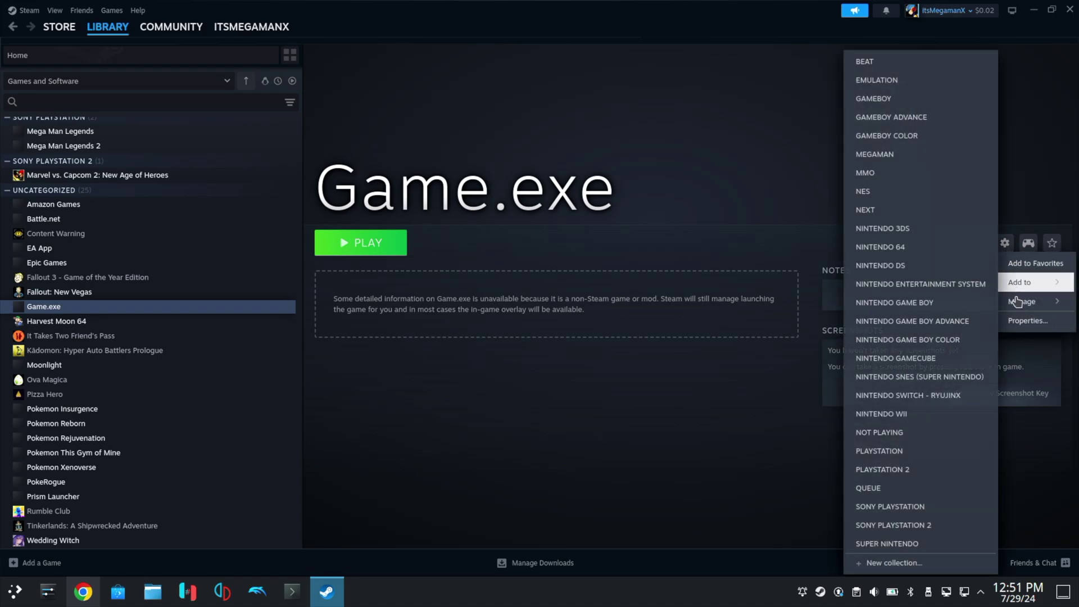
click(1017, 321)
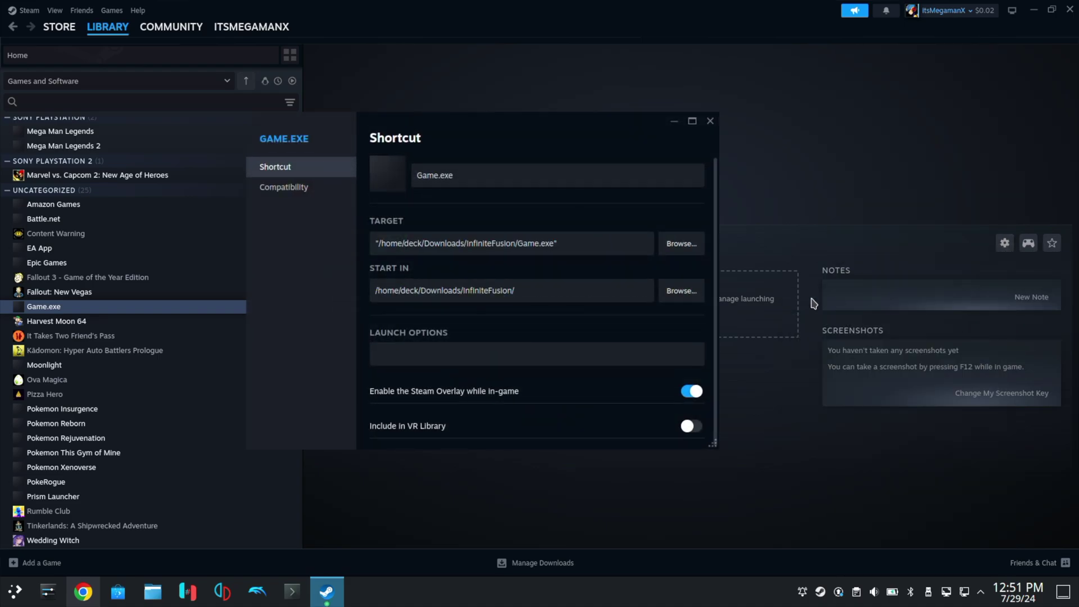
double_click(495, 175)
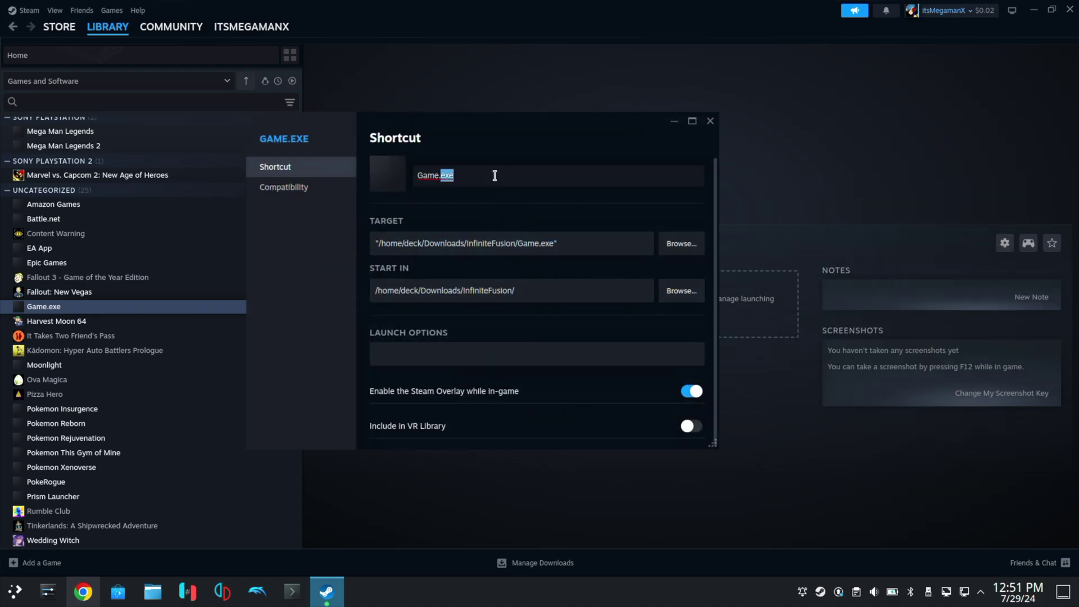
click(494, 175)
text(Pokemon Inf)
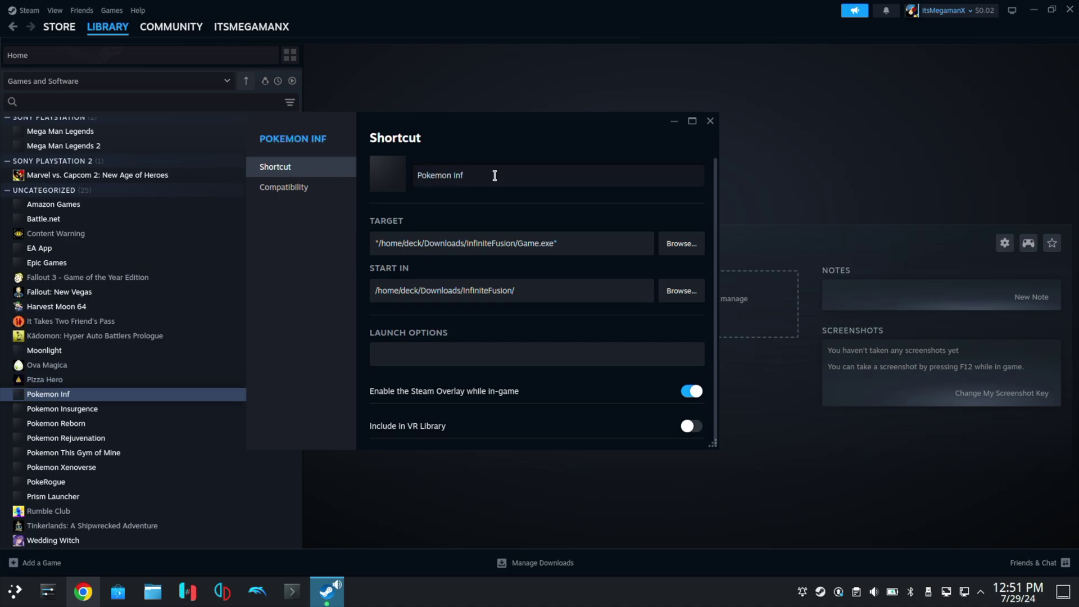
text(inite Fusion)
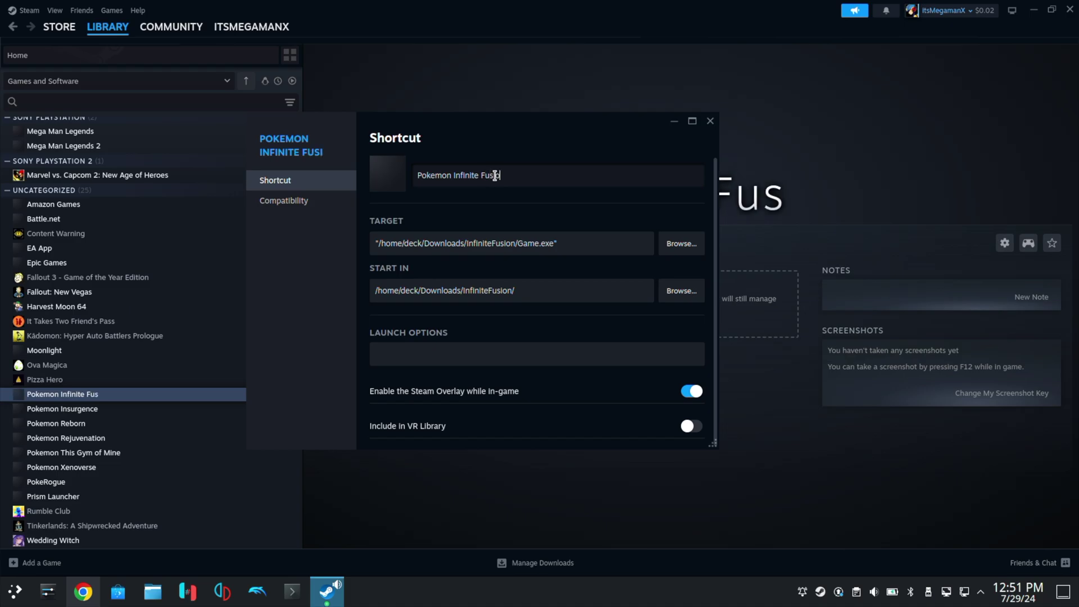
click(710, 121)
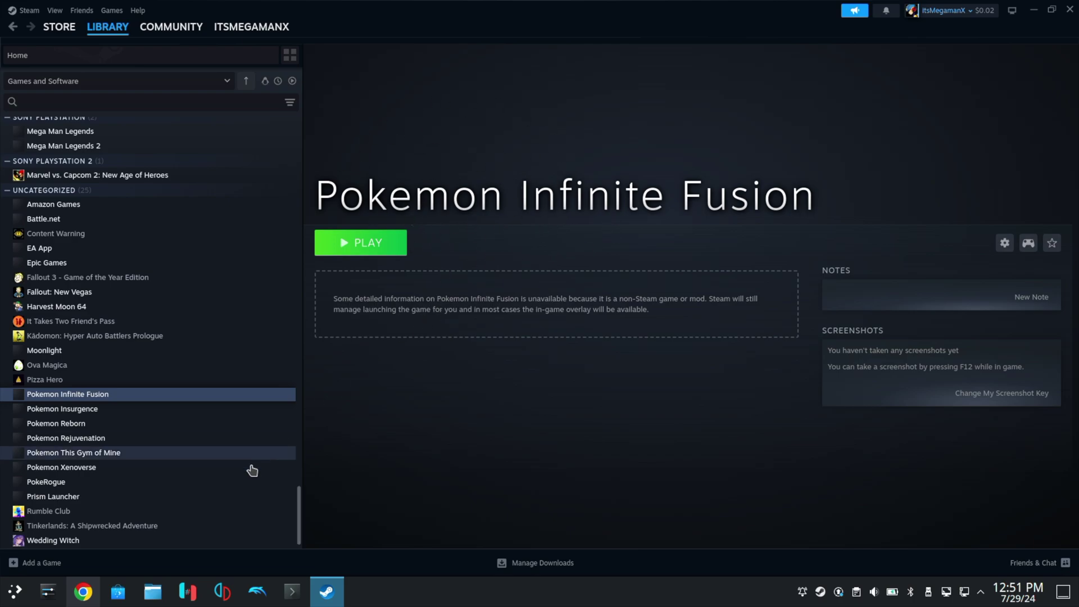
Switch to Chrome, search SteamGridDB for "Pokemon Ifinite F" and open the Pokémon Infinite Fusion (2015) page.
click(79, 599)
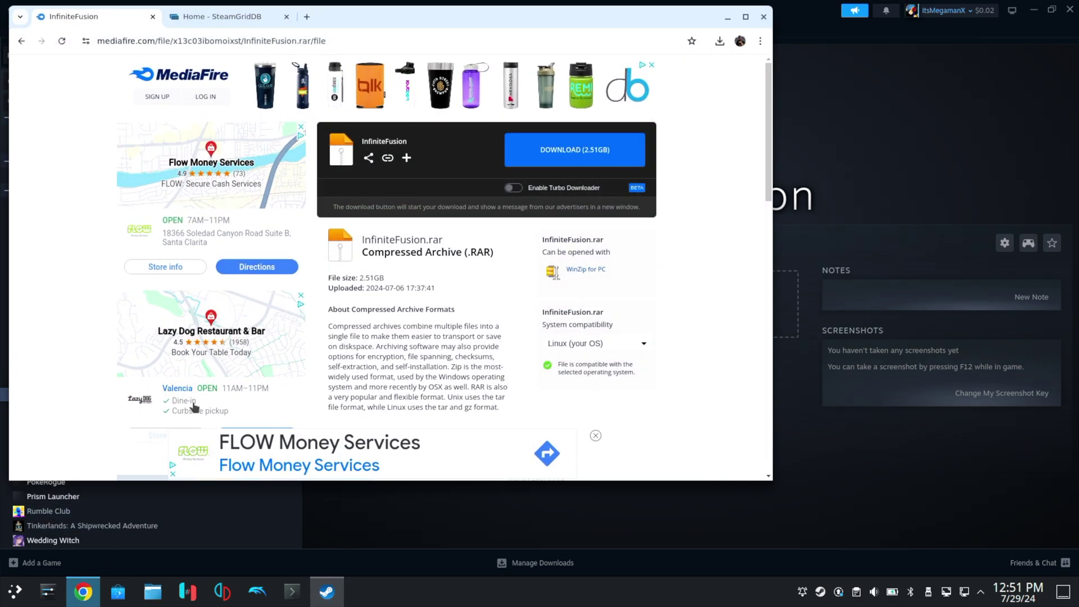
click(231, 21)
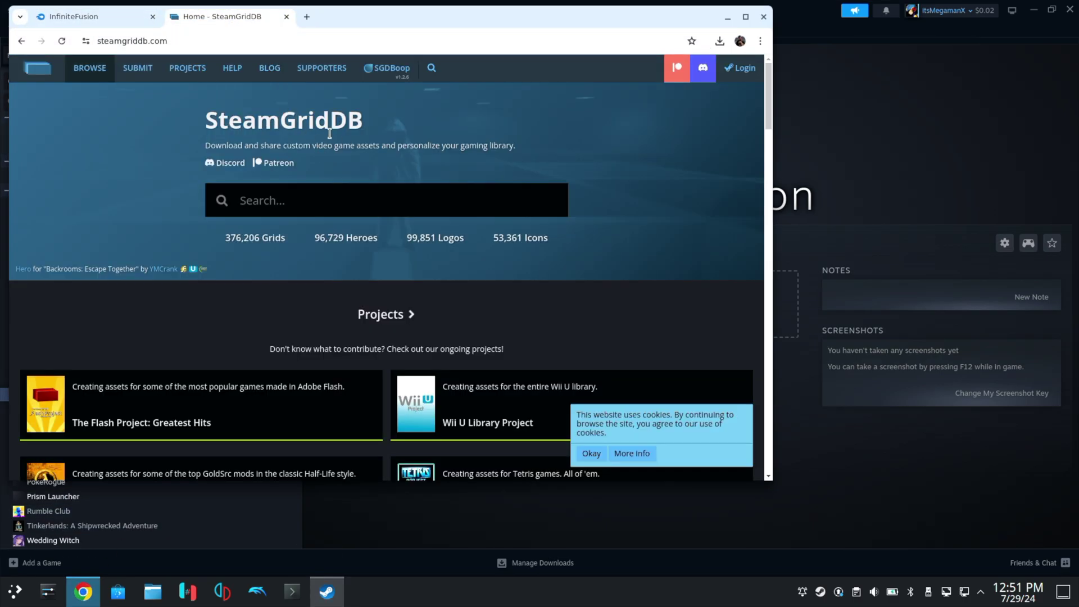
click(301, 208)
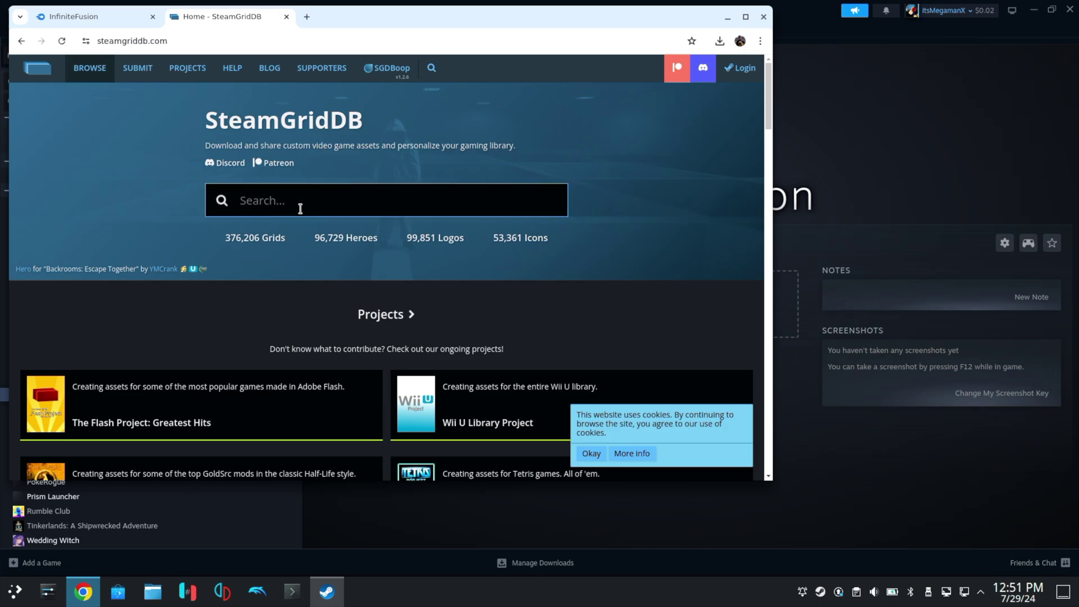
text(Pokemon I)
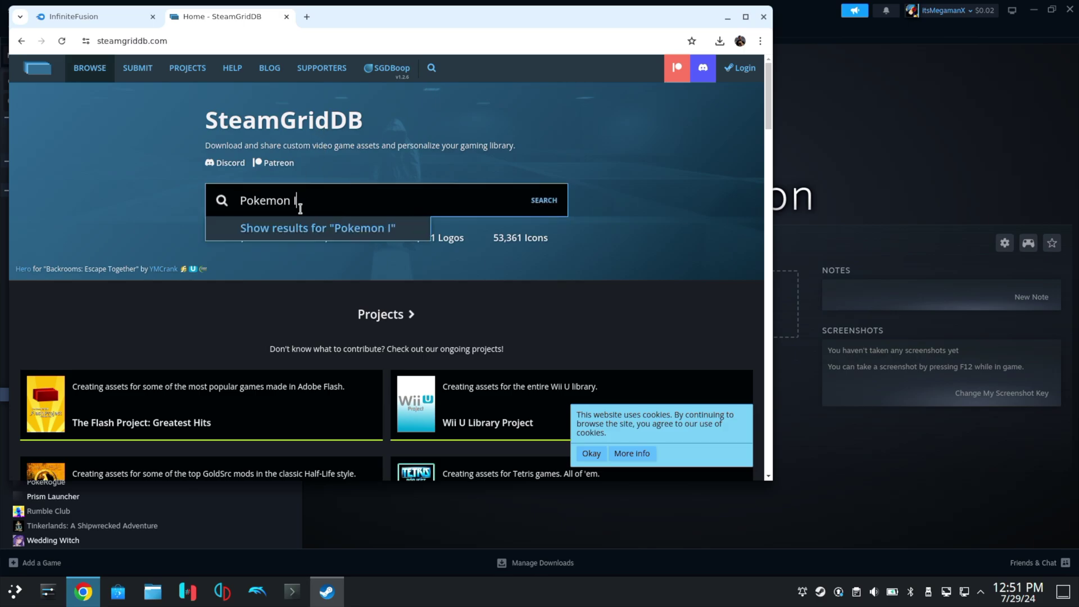
text(finite F)
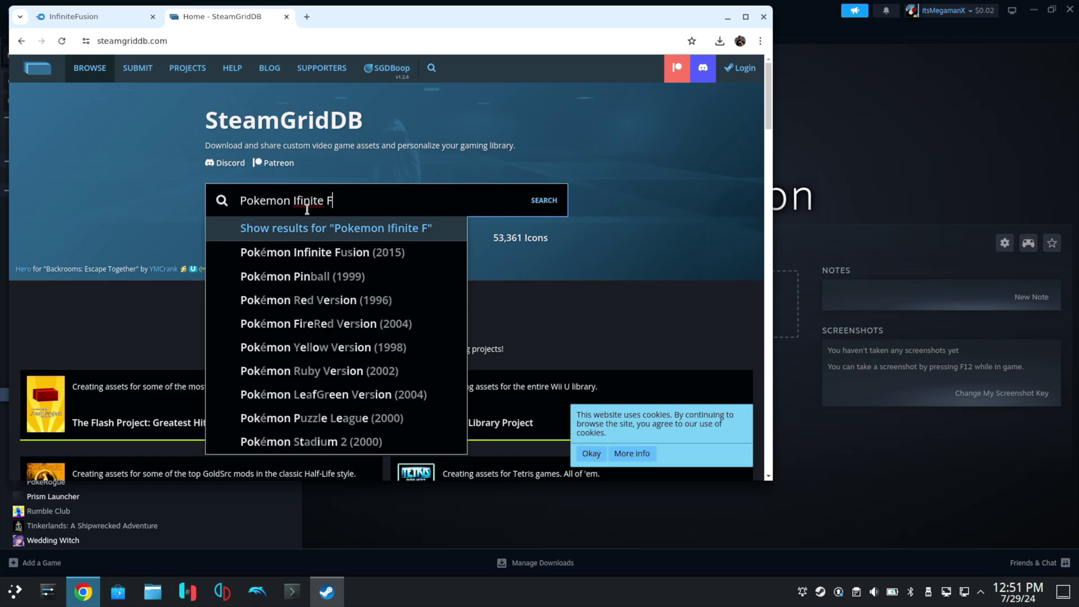
click(346, 253)
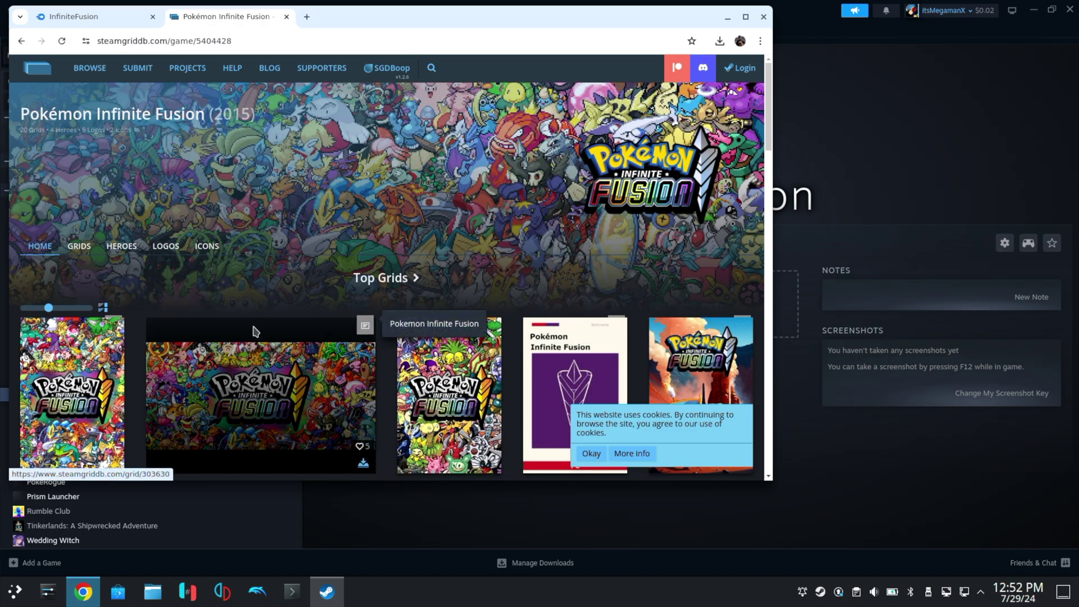
Save the first 600×900 grid image from Top Grids to Downloads as vertical.jpg.
scroll(151, 286, down, 2)
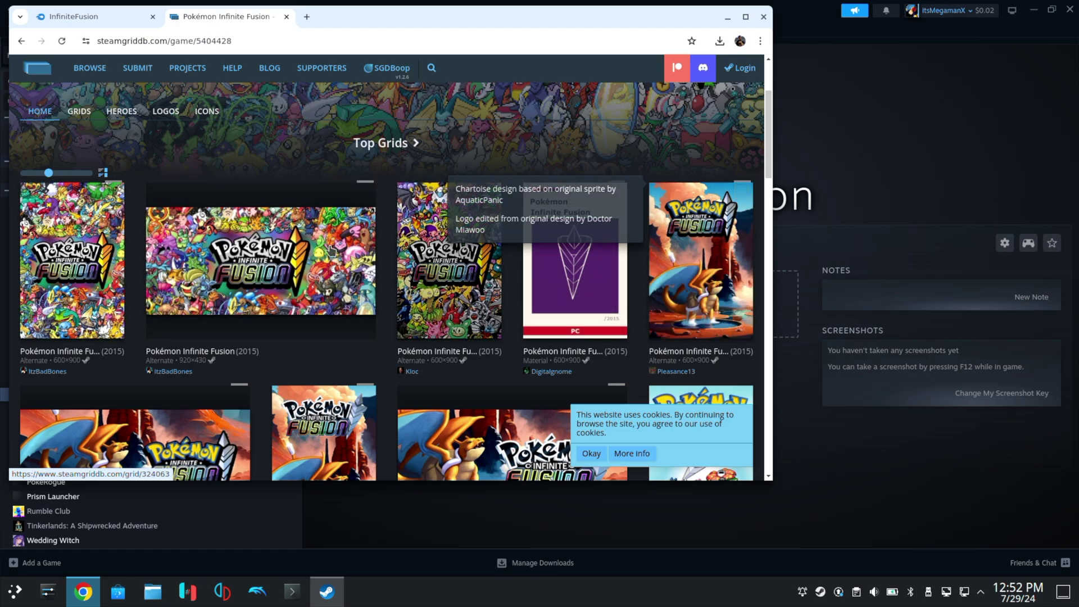
click(65, 280)
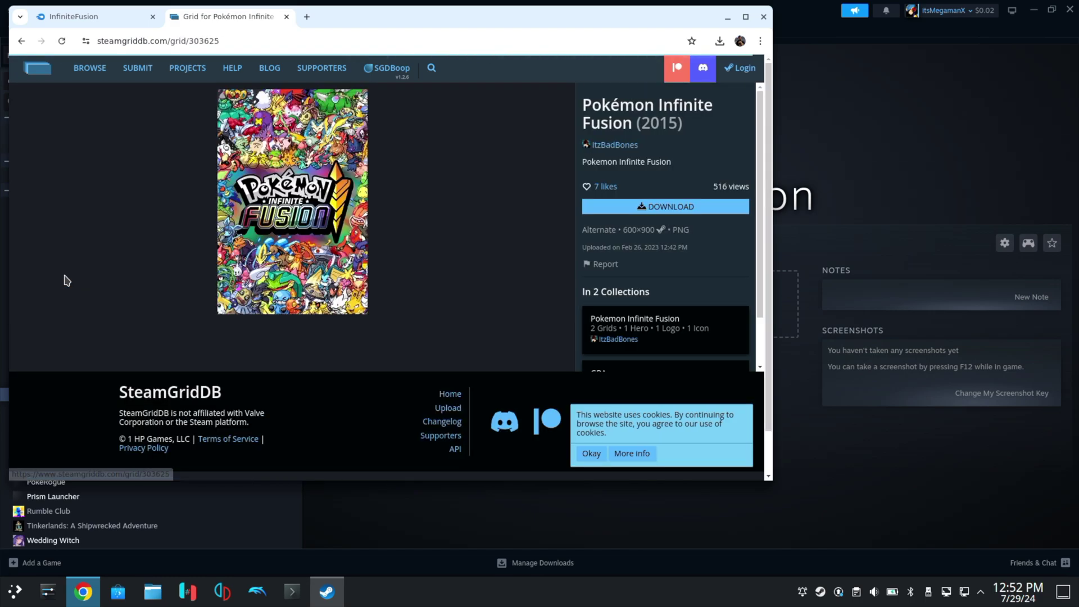
right_click(275, 227)
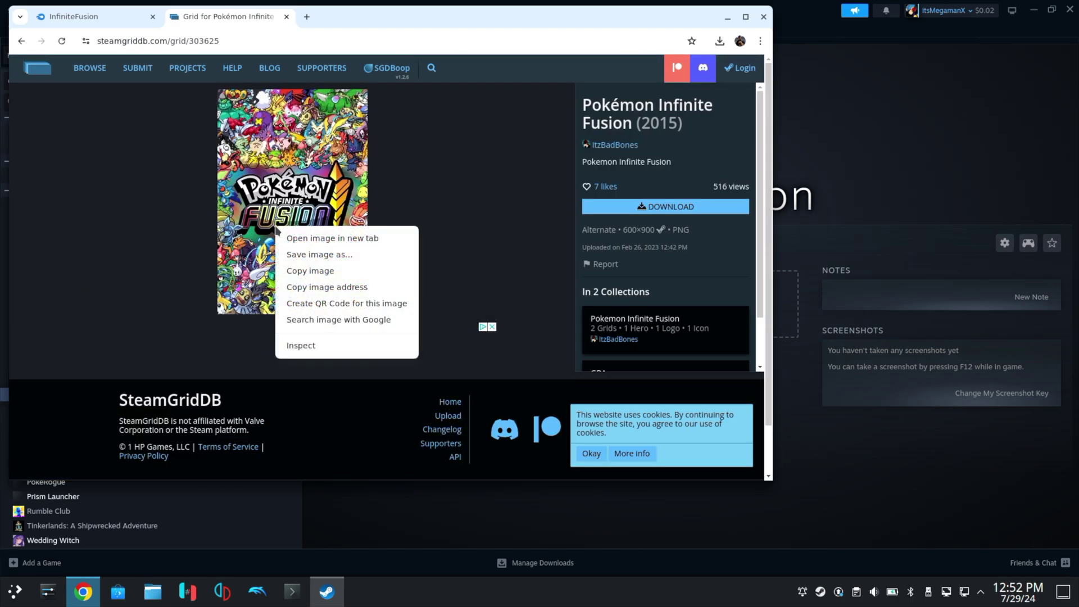
click(308, 255)
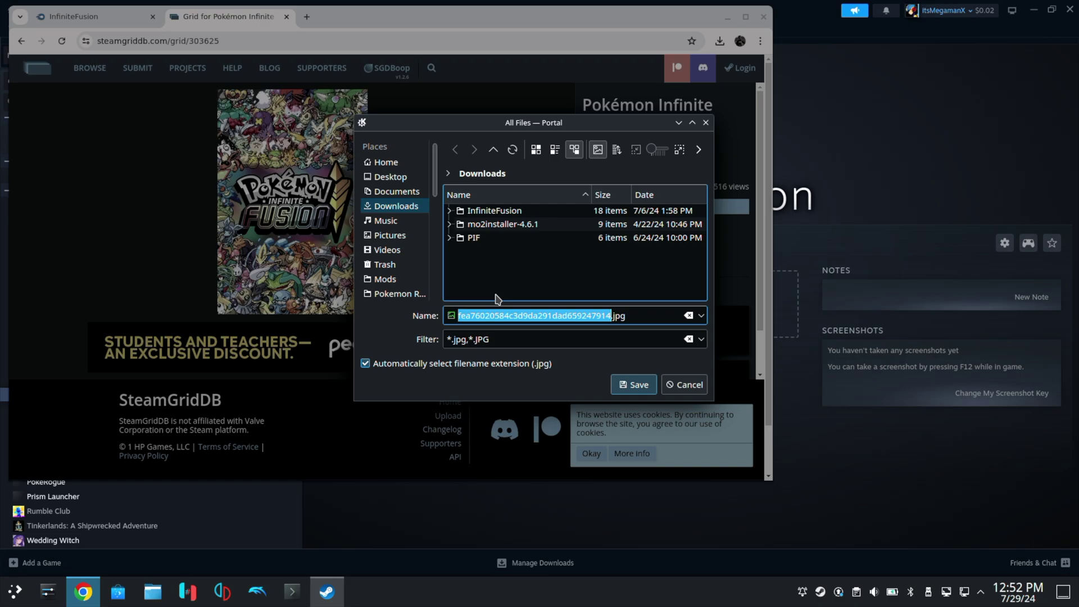
text(vertical)
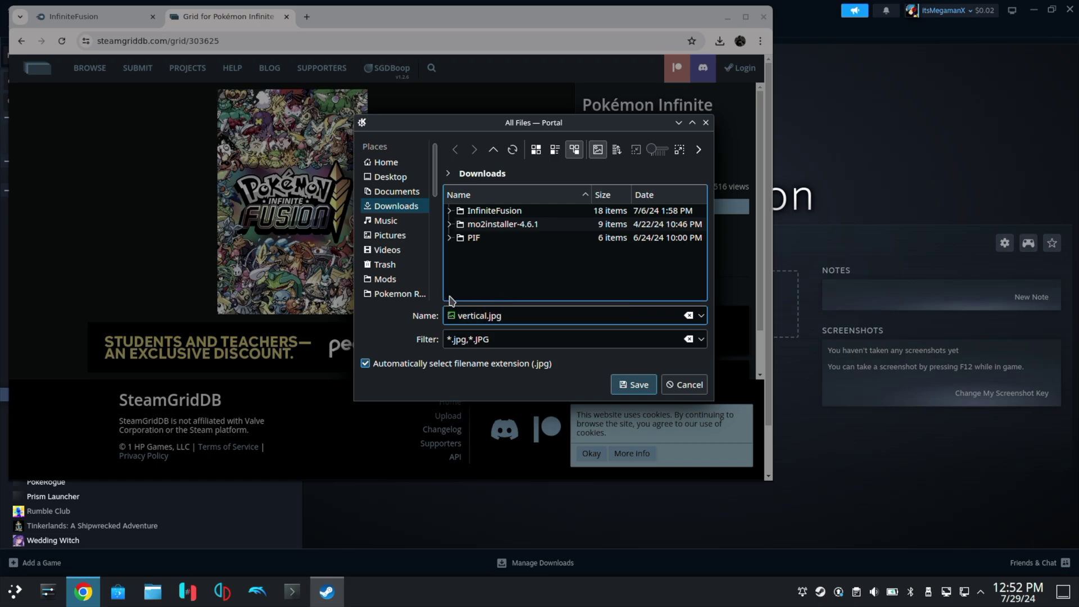
click(634, 384)
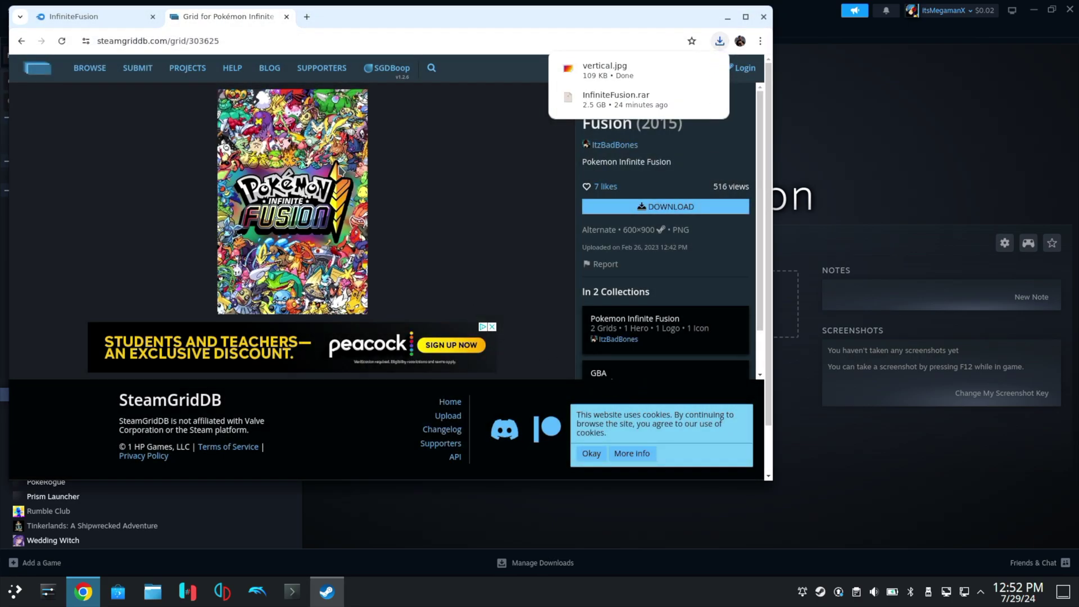
Go back to the game's grids and save the first 920×430 image to Downloads as horizontal.jpg.
click(21, 41)
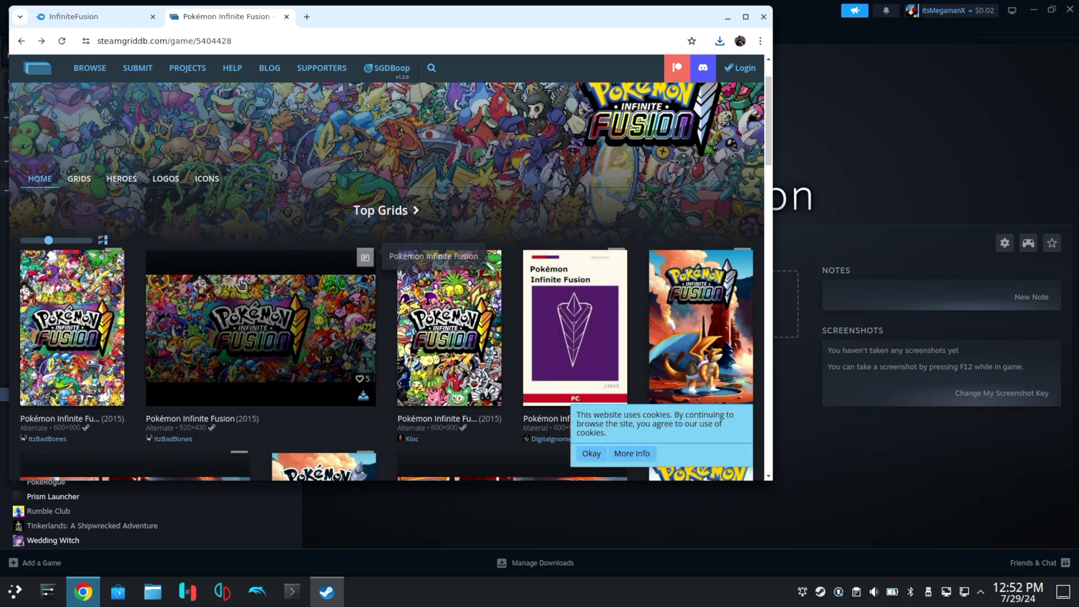
click(246, 322)
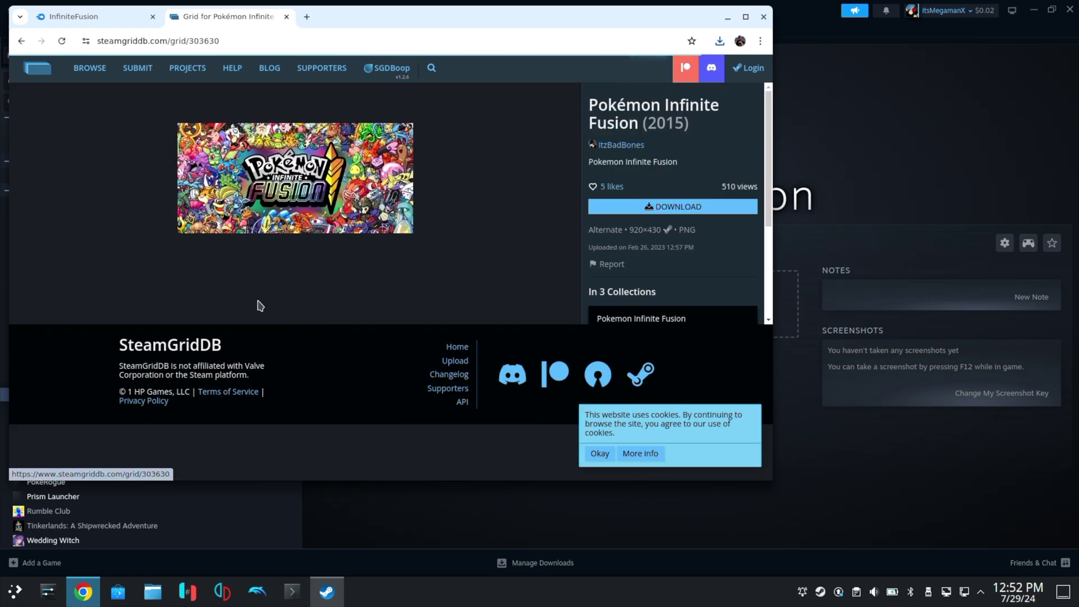
right_click(262, 193)
click(304, 219)
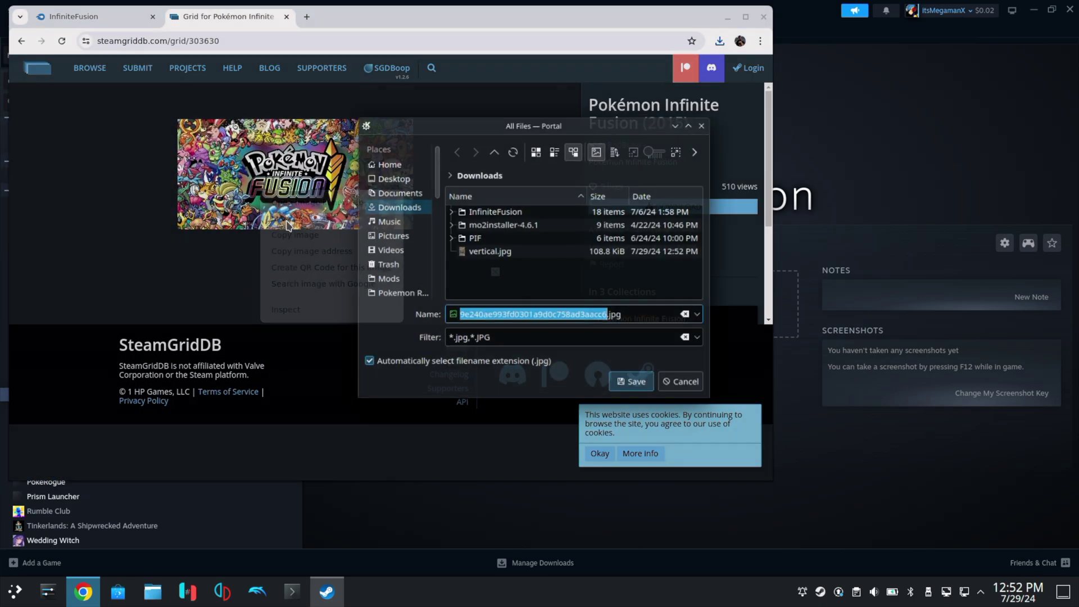
text(horizon)
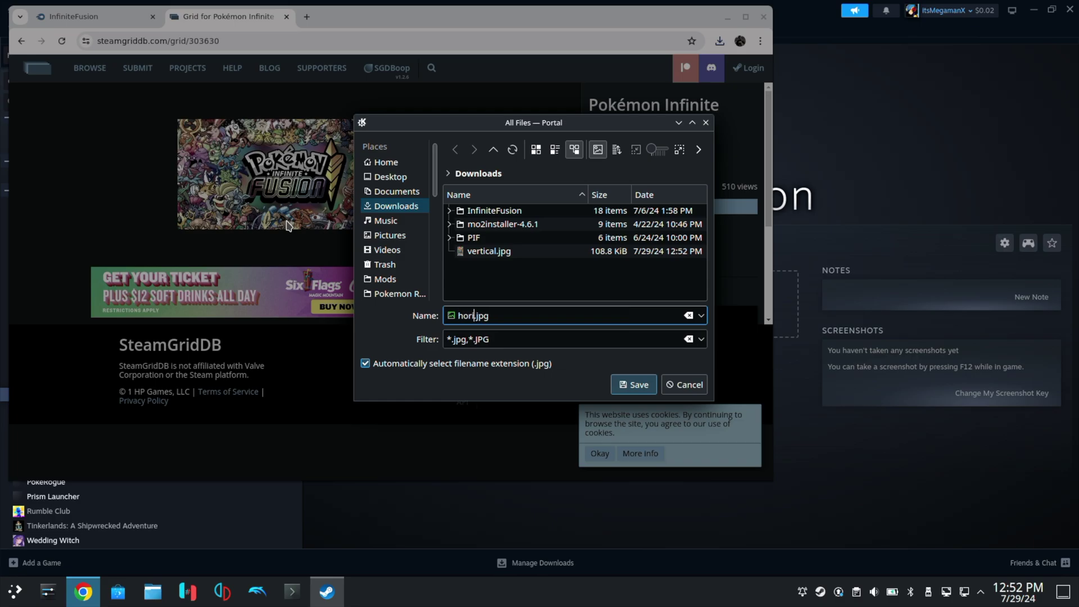
text(tal)
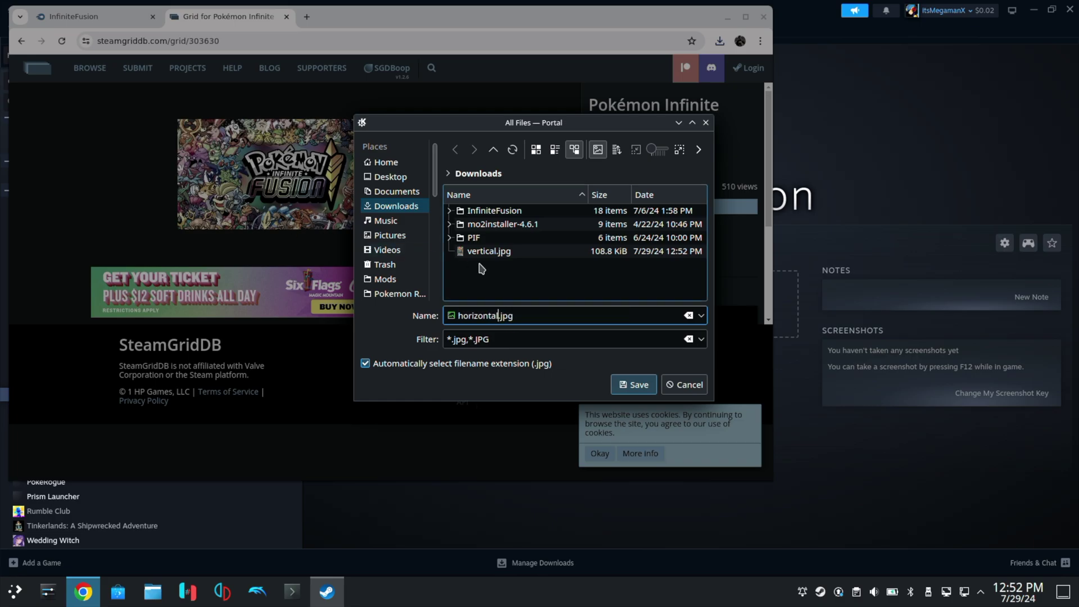
click(639, 383)
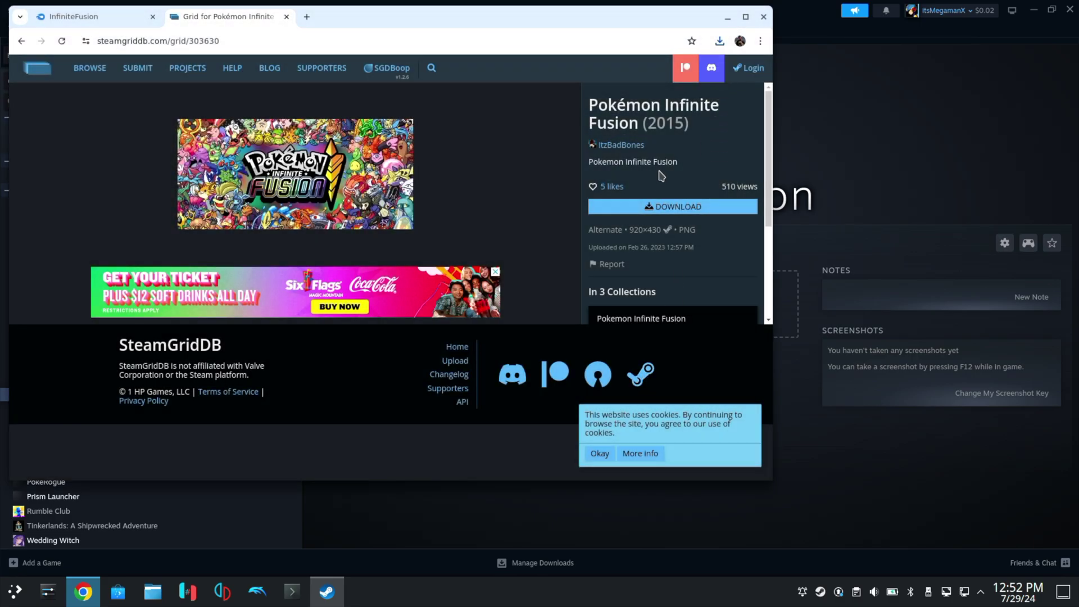
click(729, 18)
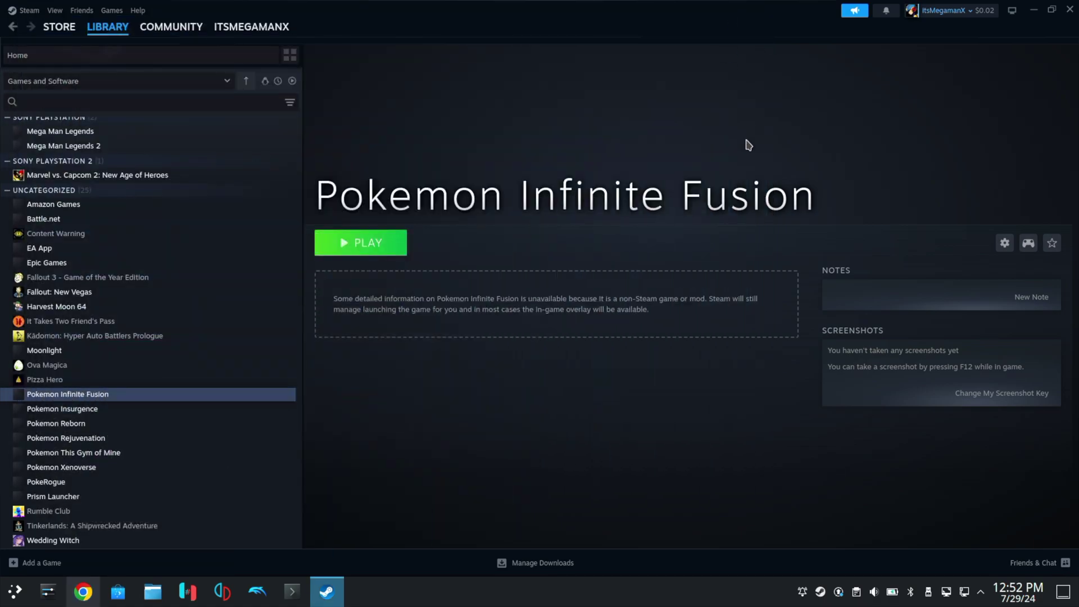
click(1007, 246)
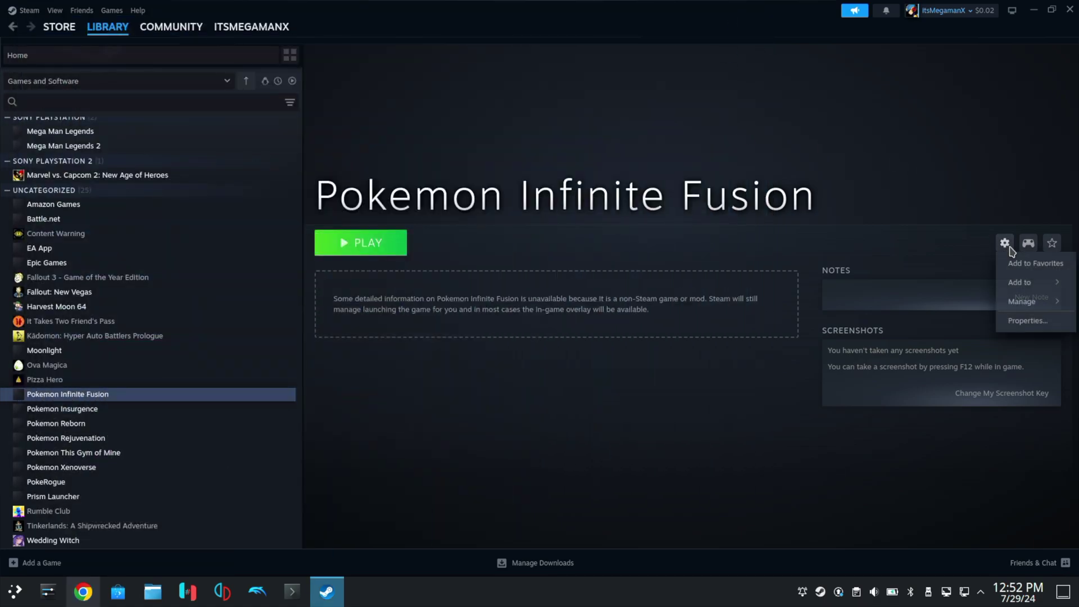
click(1026, 321)
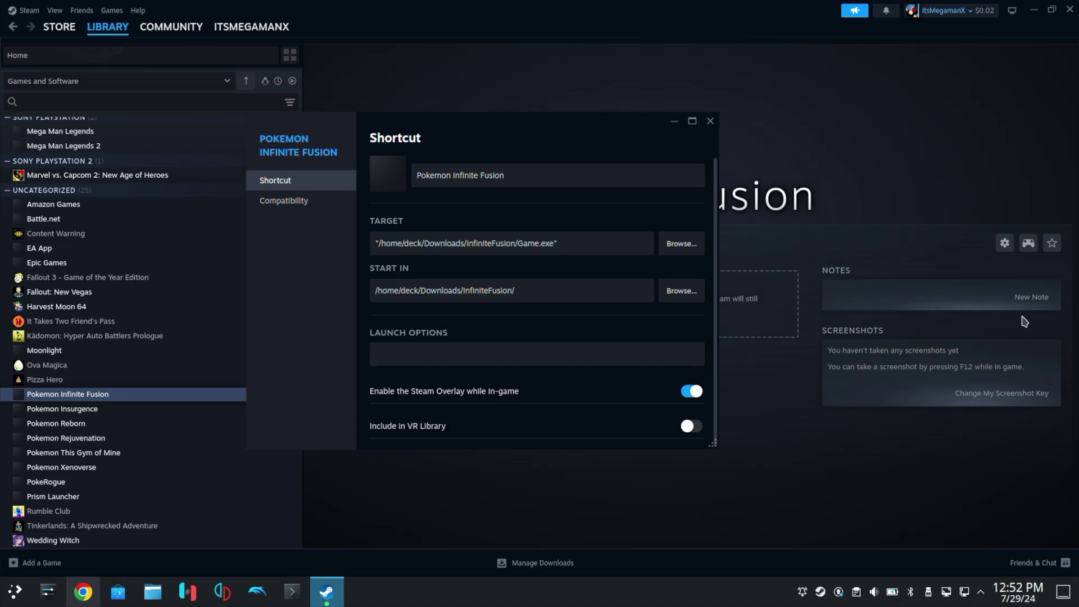
click(388, 179)
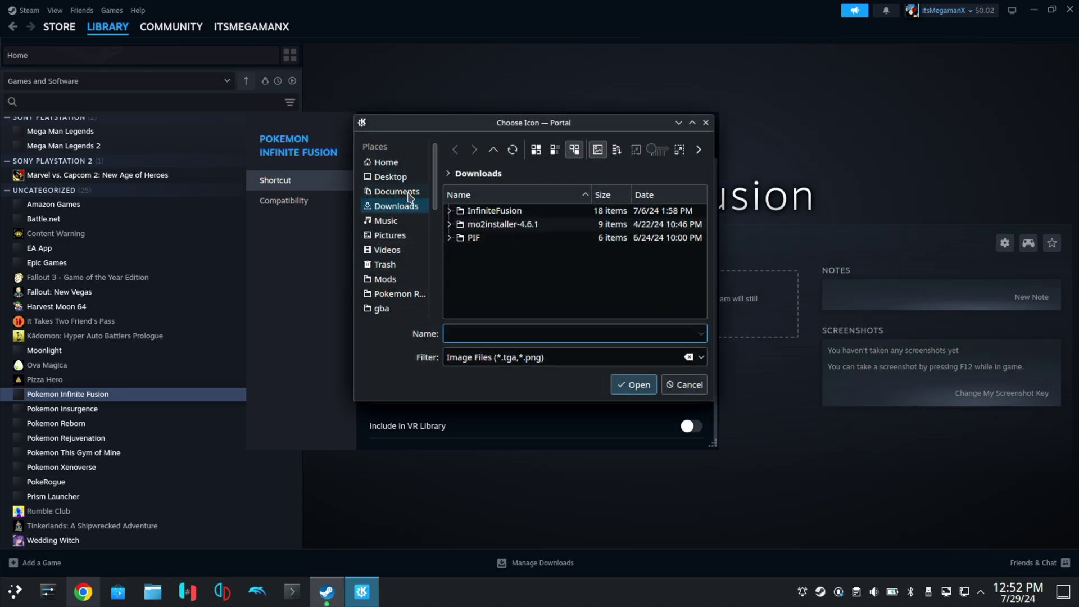
click(701, 357)
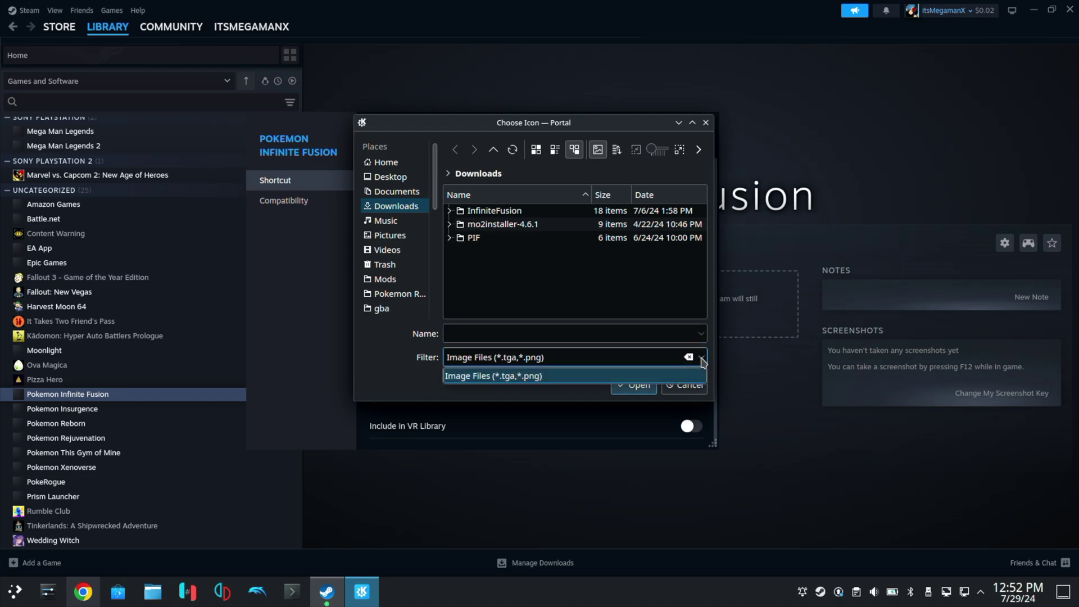
click(584, 375)
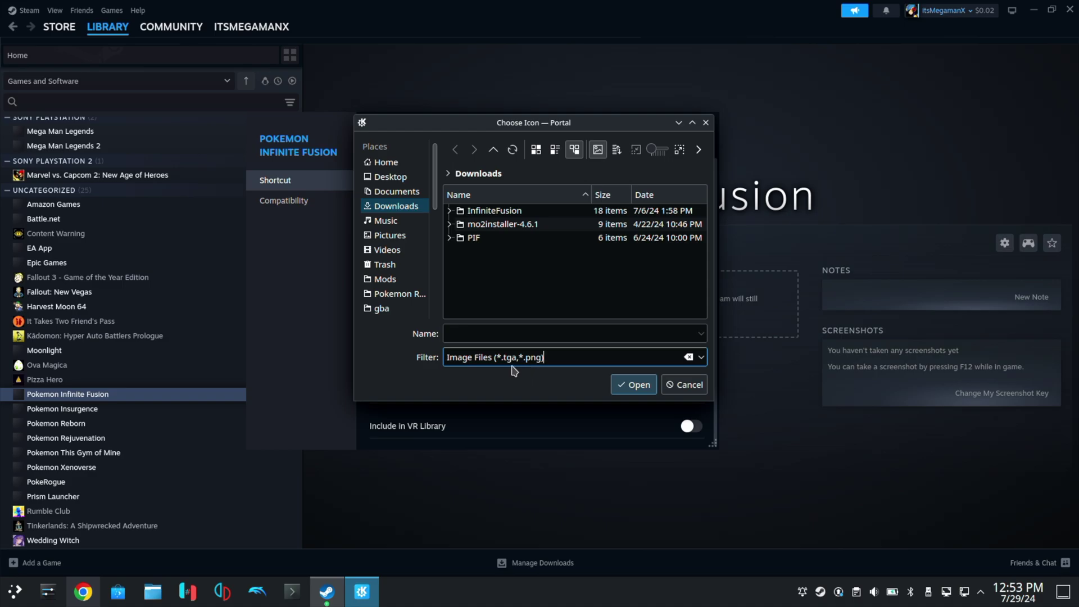
click(683, 385)
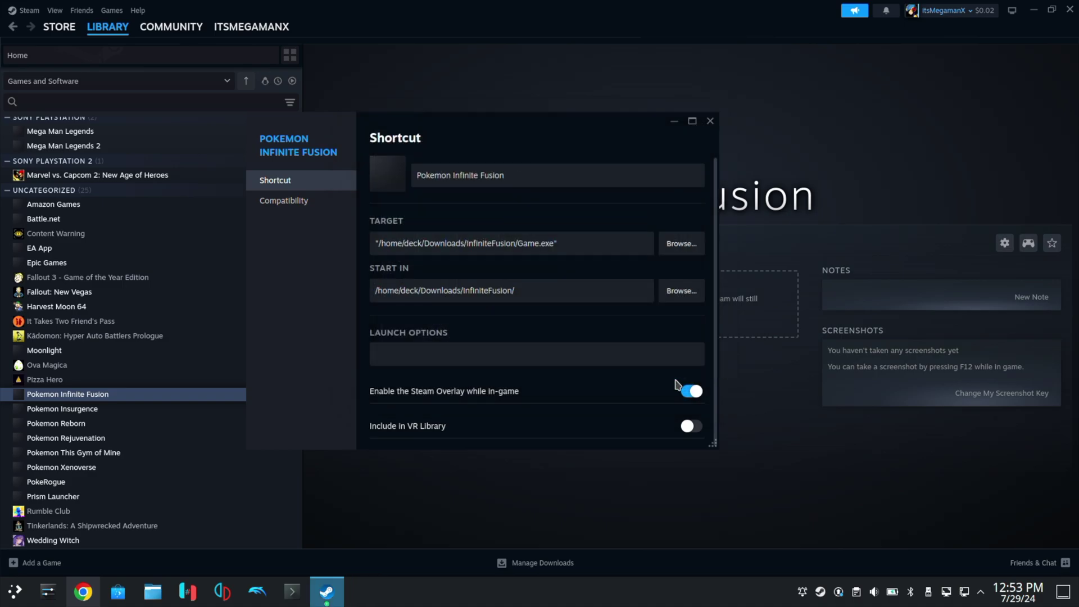
Switch to Chrome, return to the game's grids and open the first 600×900 image from Top Grids.
click(69, 602)
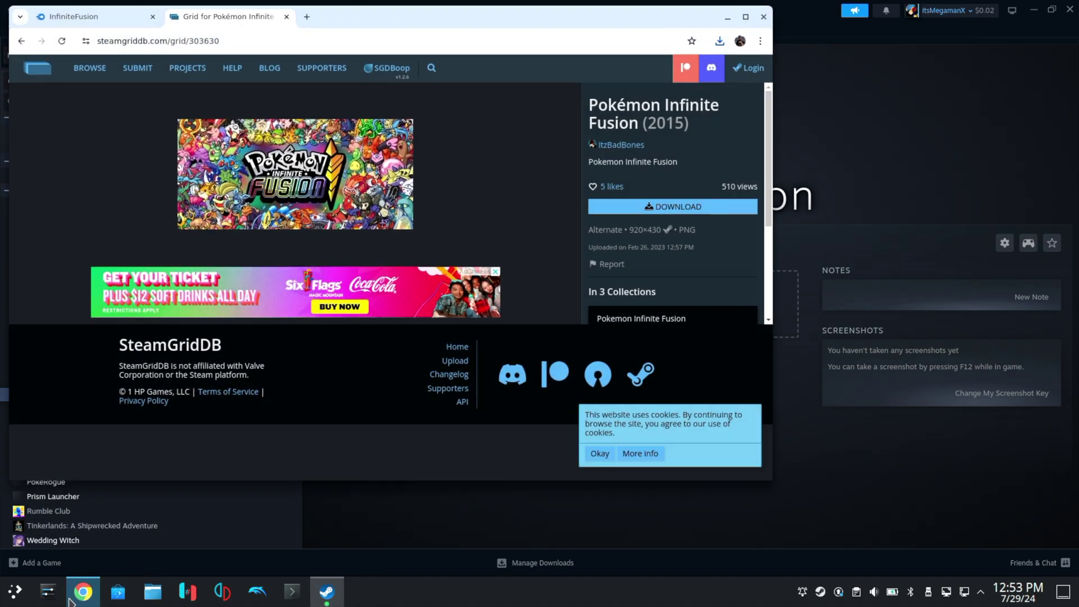
click(21, 41)
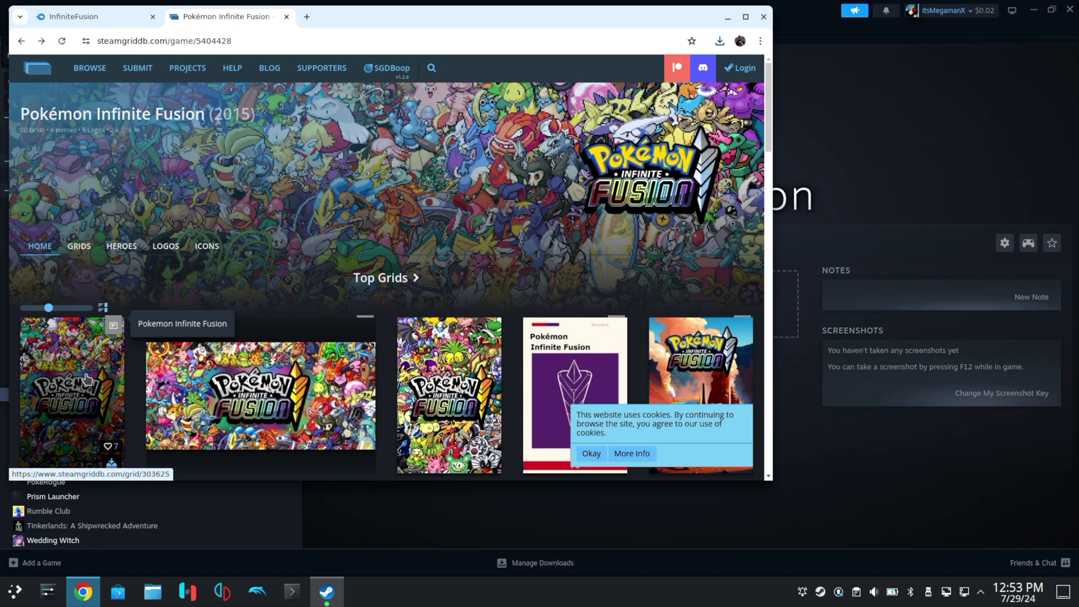
click(86, 378)
Save the 600×900 image to Downloads as vertical.png with the file filter set to All Files.
right_click(279, 211)
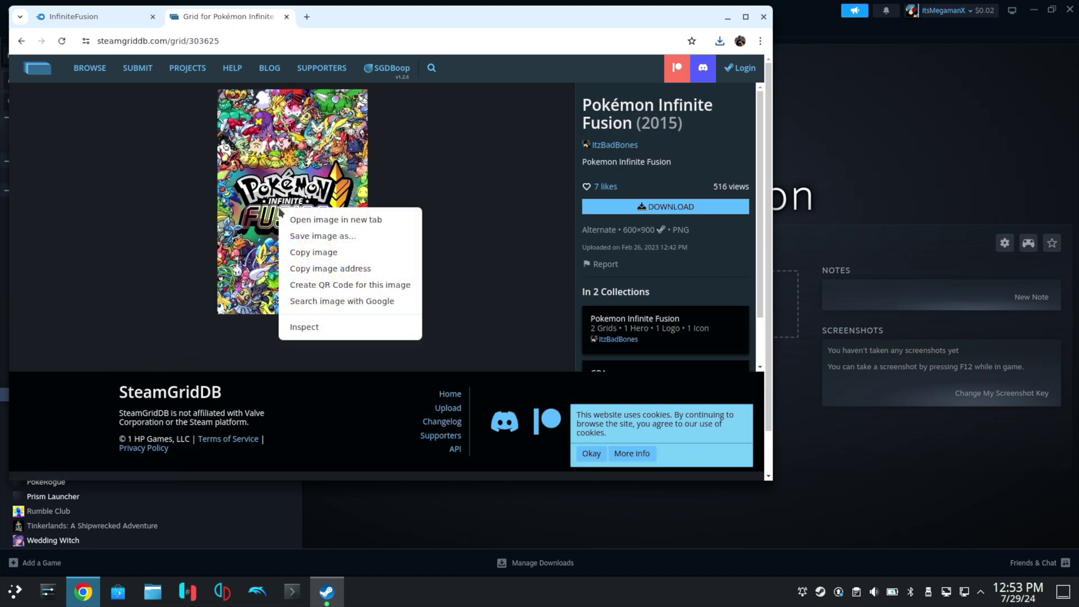
click(303, 238)
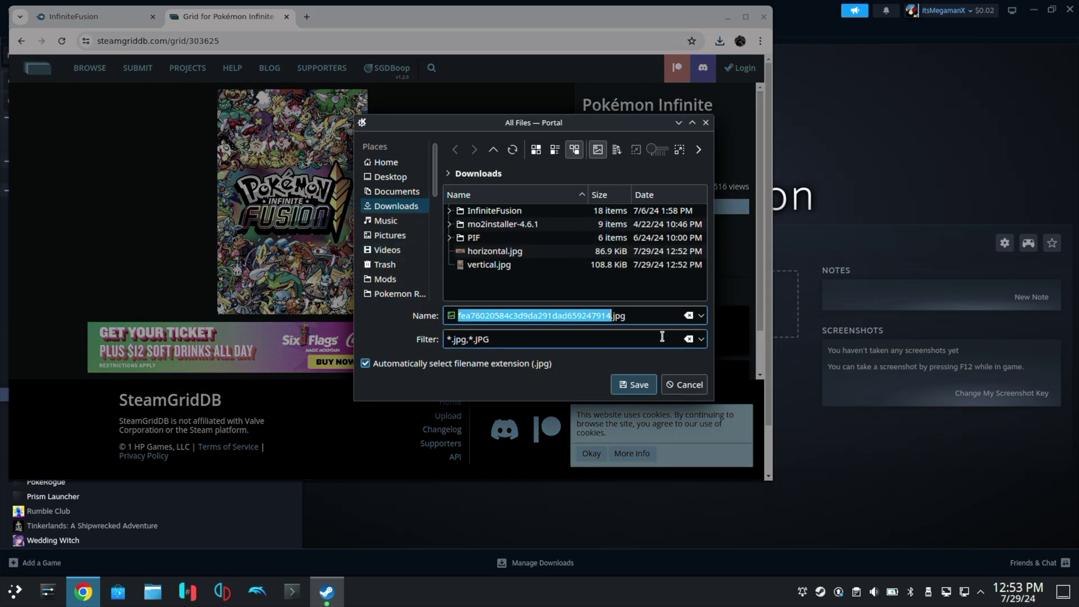
click(702, 340)
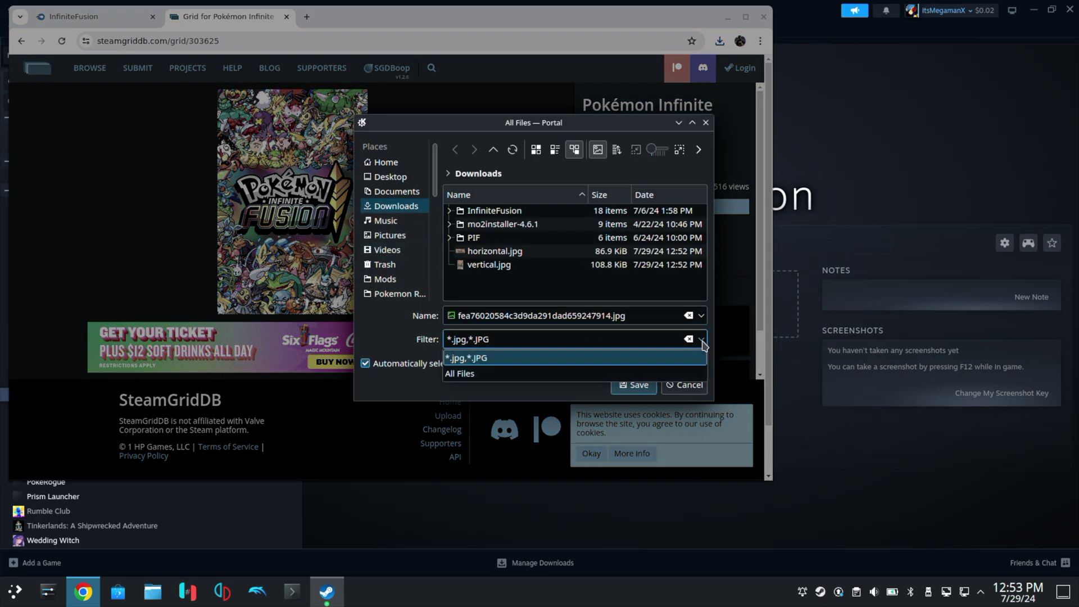
click(674, 374)
click(634, 314)
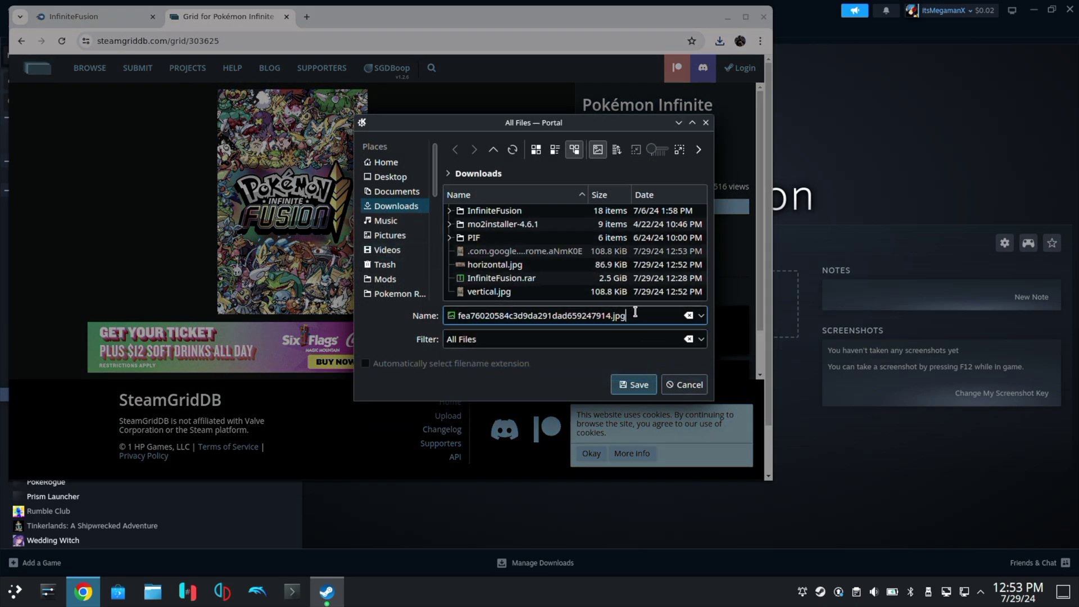
key(BackSpace)
key(BackSpace)
key(ctrl+a)
text(v)
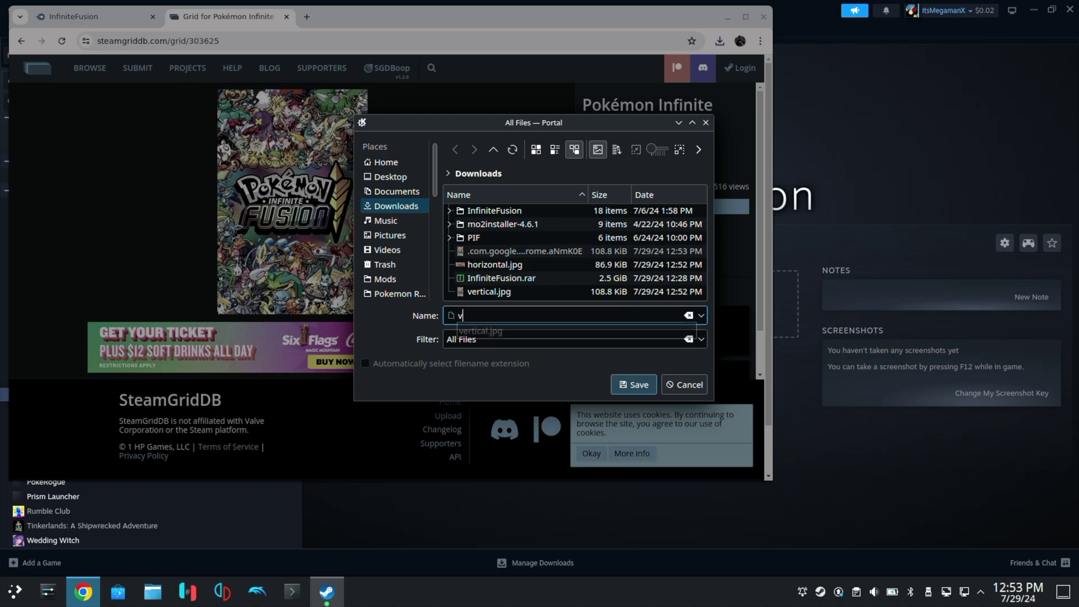
text(ertical.)
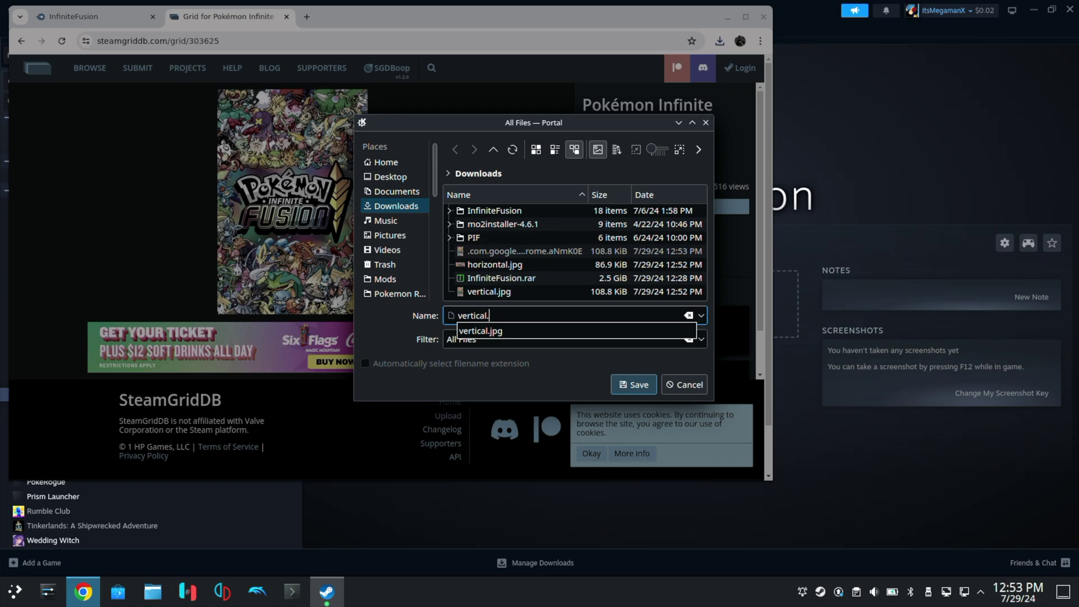
text(png)
key(Return)
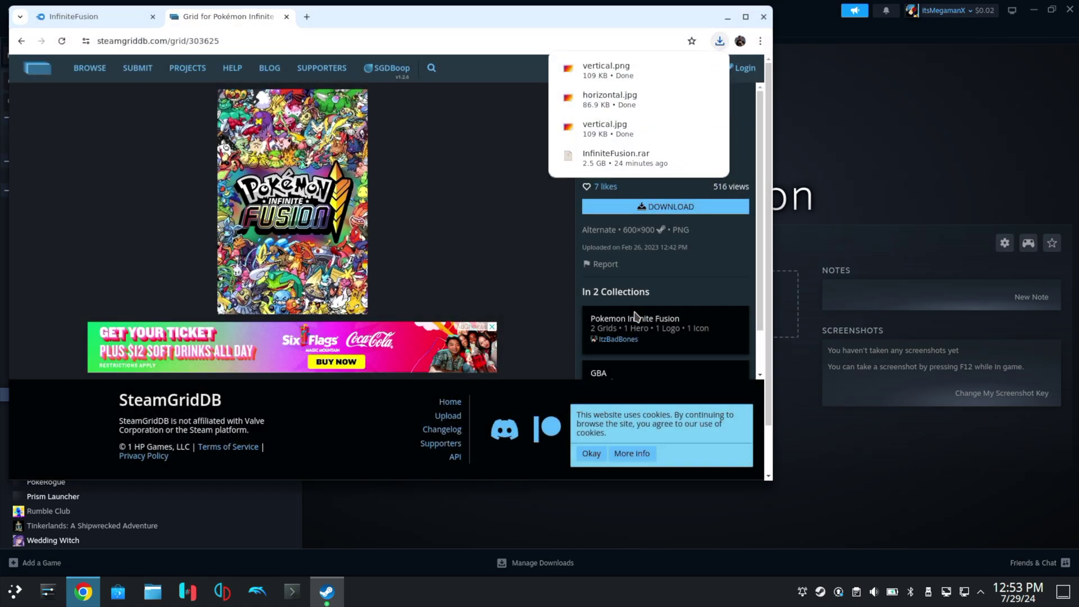
Go back to the game's grids and save the first 920×430 image to Downloads as horizontal.png, using the All Files filter.
click(20, 42)
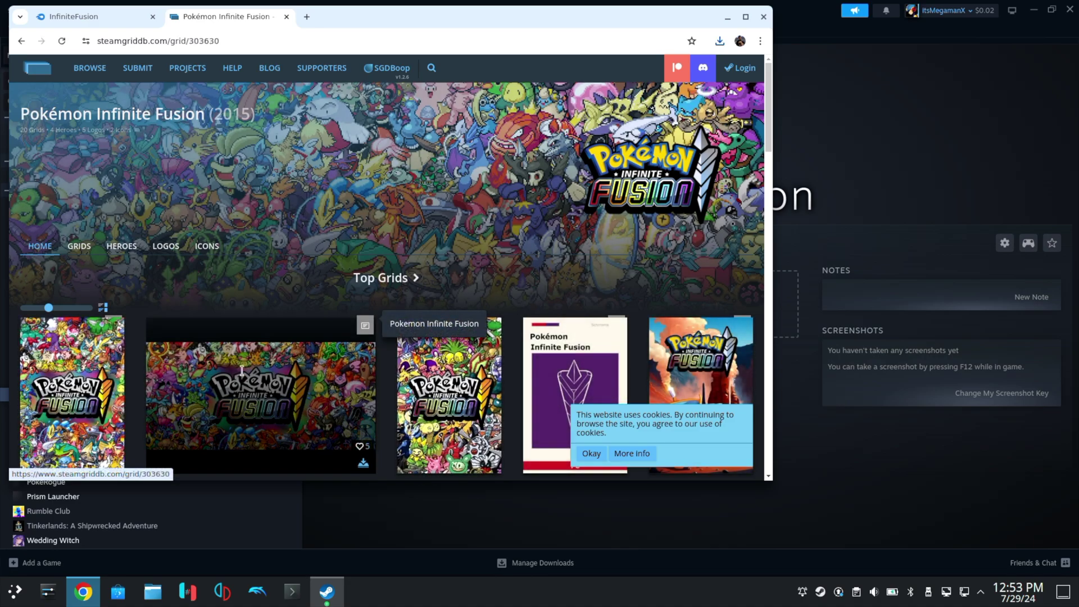
click(241, 370)
right_click(305, 188)
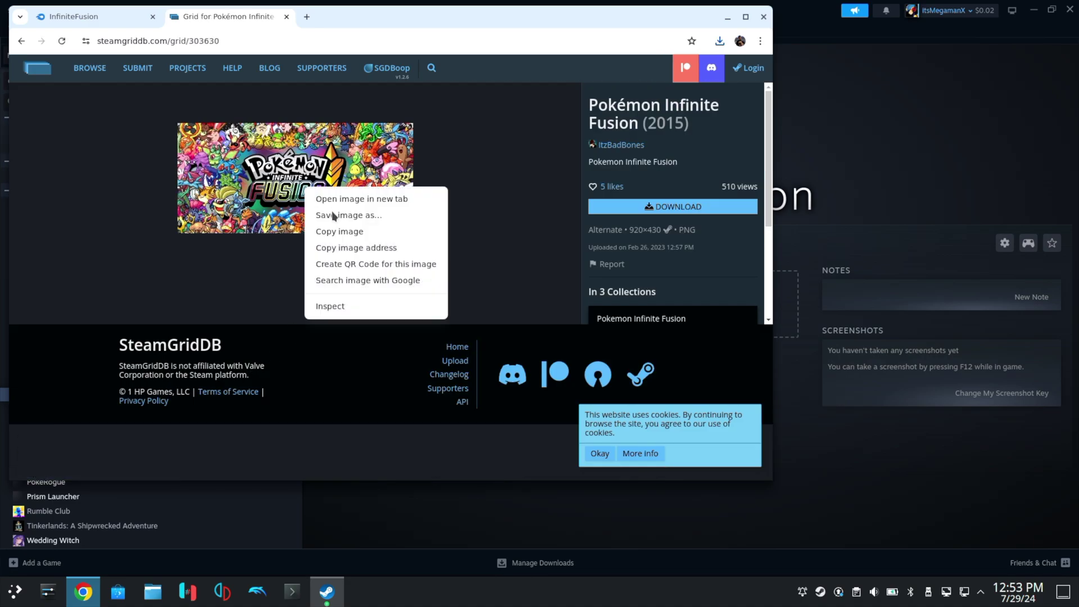
click(333, 215)
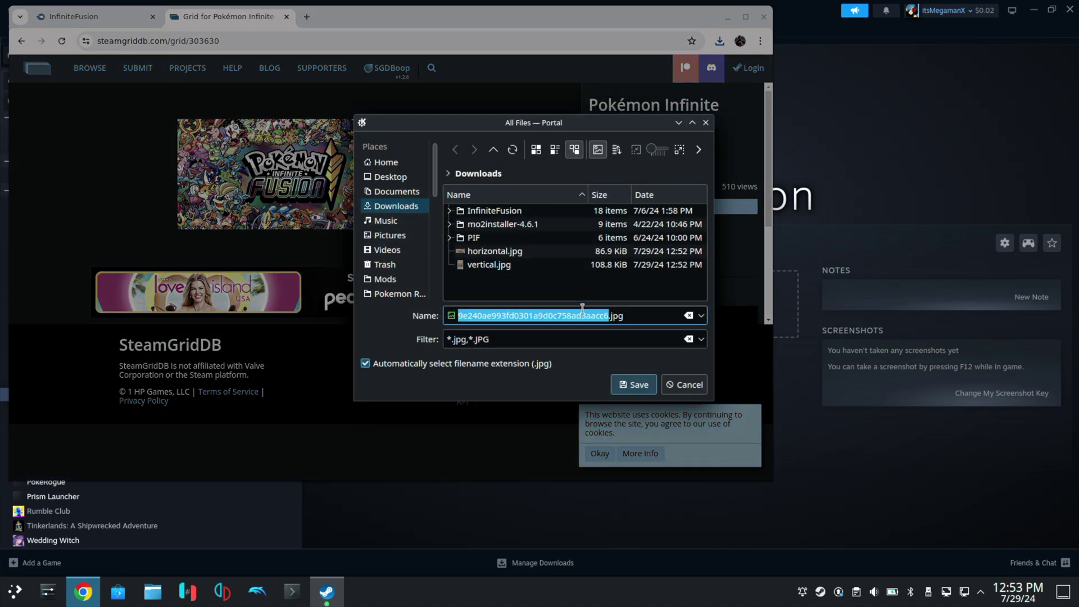
key(ctrl+a)
text(hor)
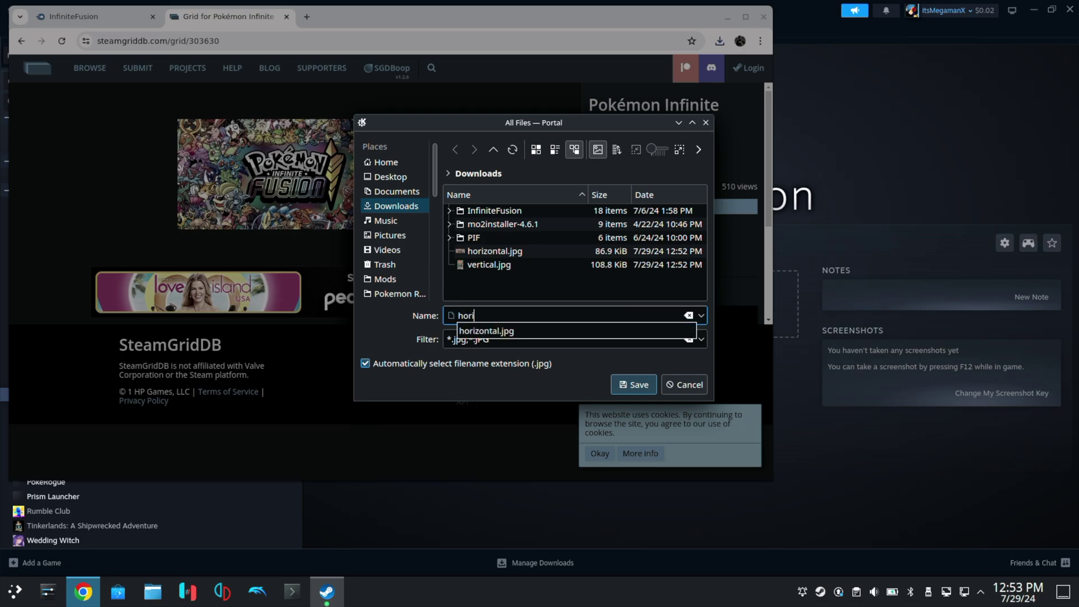
text(izontal.png)
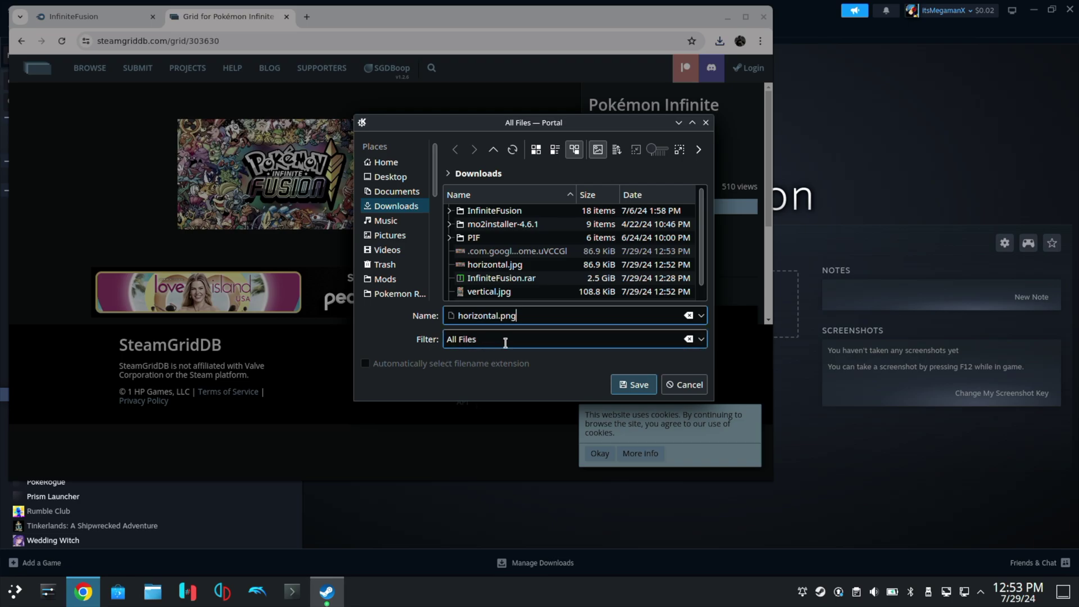
click(634, 386)
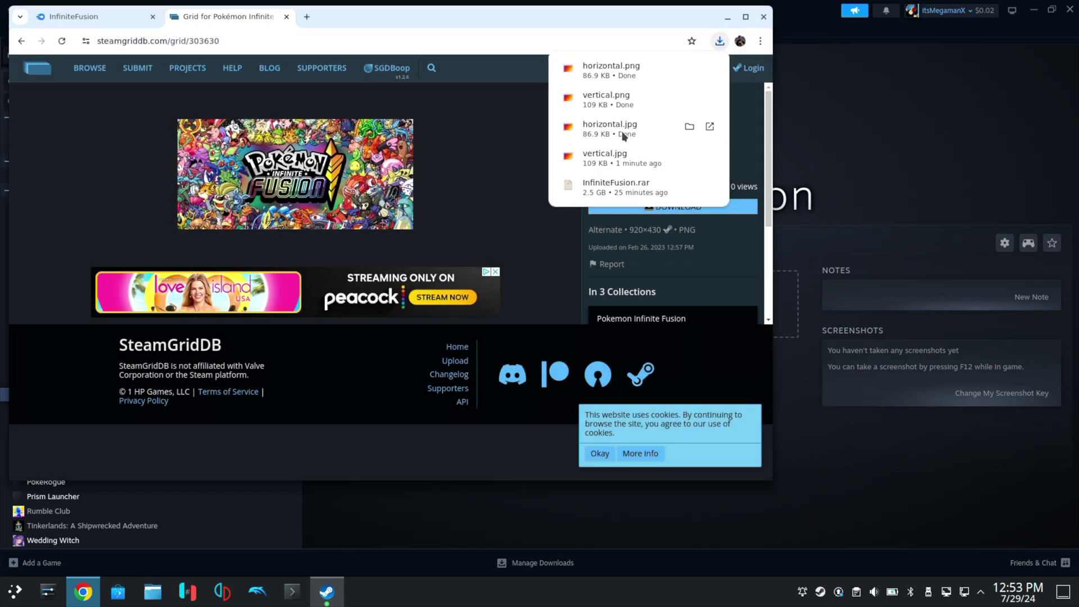
Switch to Steam, set vertical.png as the Pokemon Infinite Fusion shortcut icon in its properties and close them.
click(819, 131)
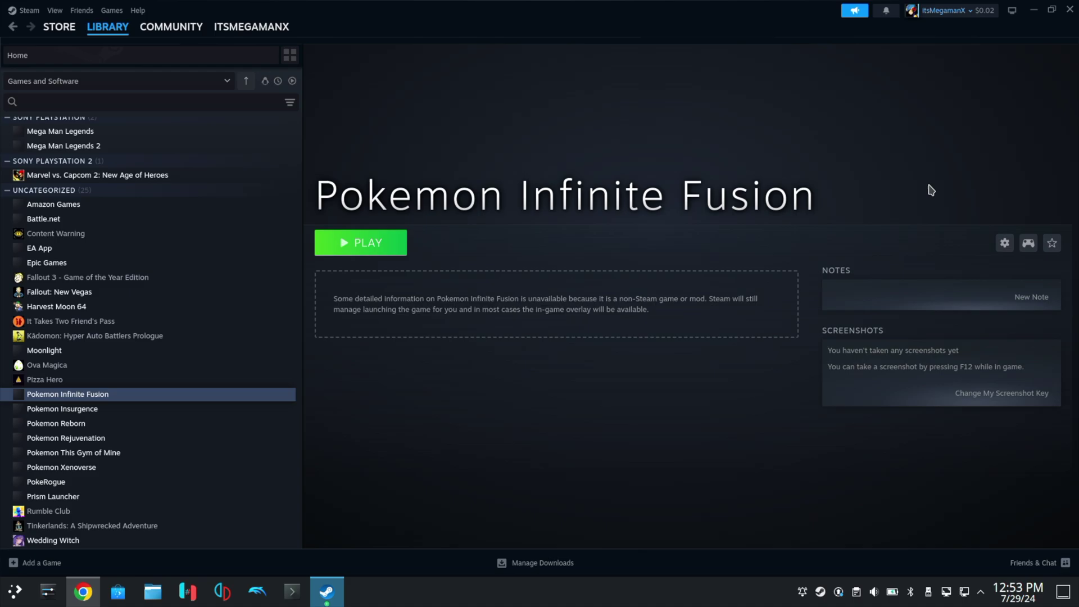
click(1004, 242)
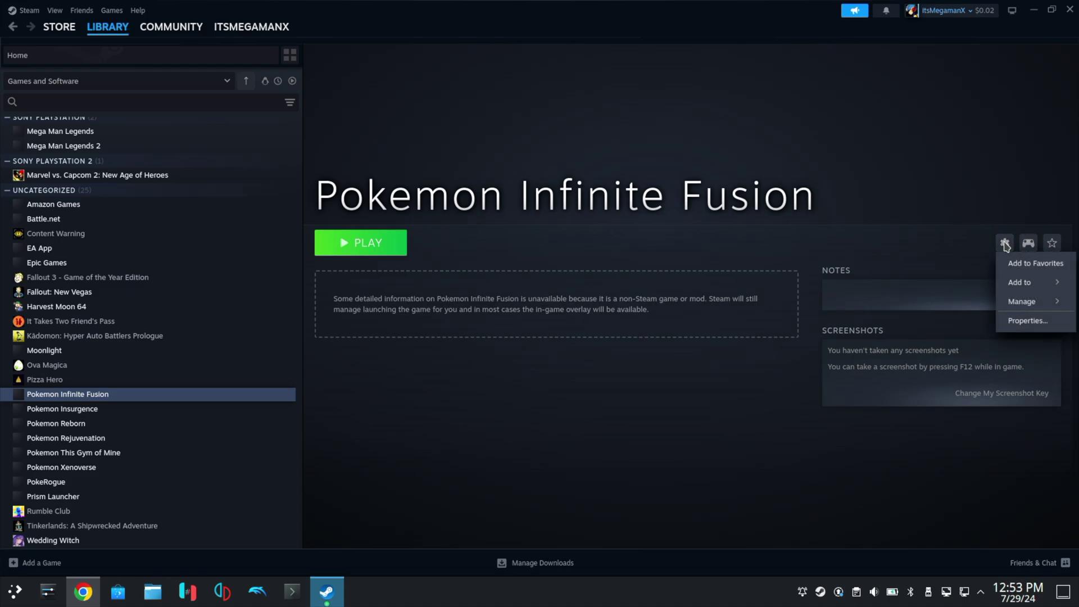
click(1025, 320)
click(384, 175)
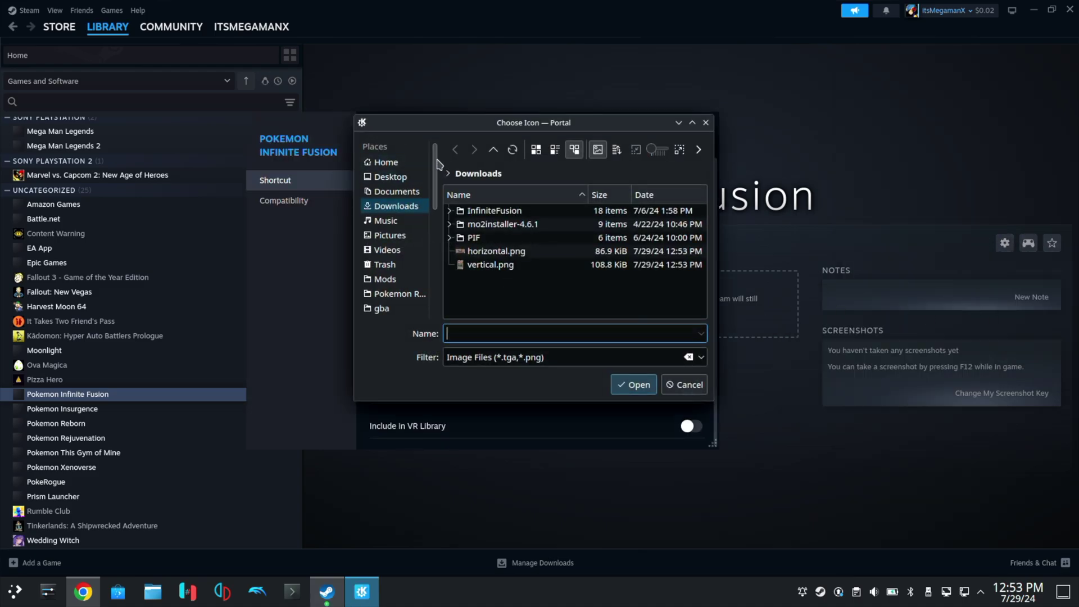
double_click(486, 264)
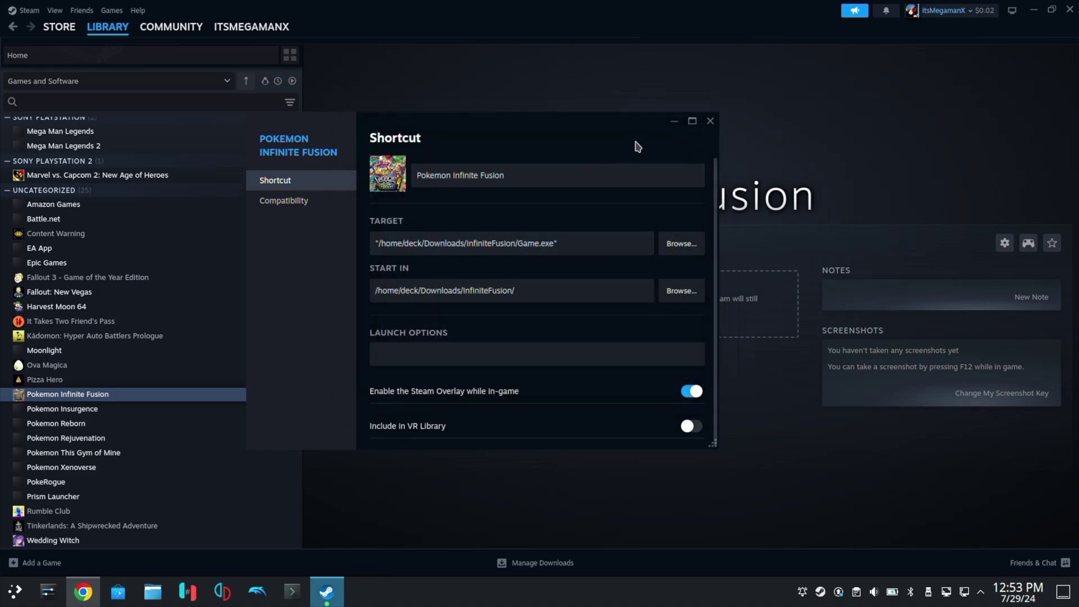
click(710, 121)
Set horizontal.jpg as the custom background of the Pokemon Infinite Fusion library page.
right_click(676, 129)
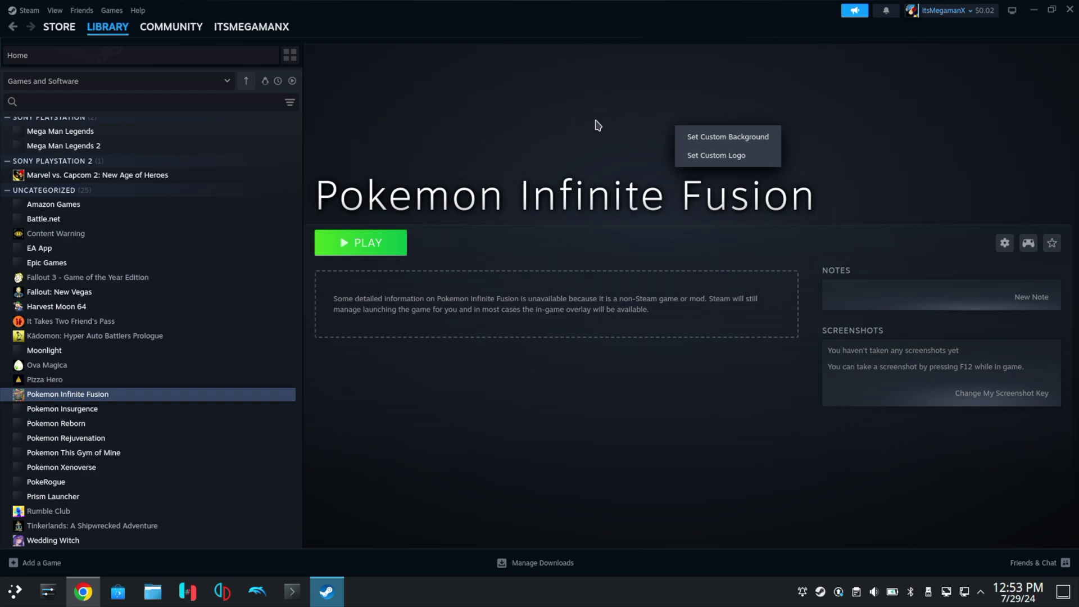
click(736, 144)
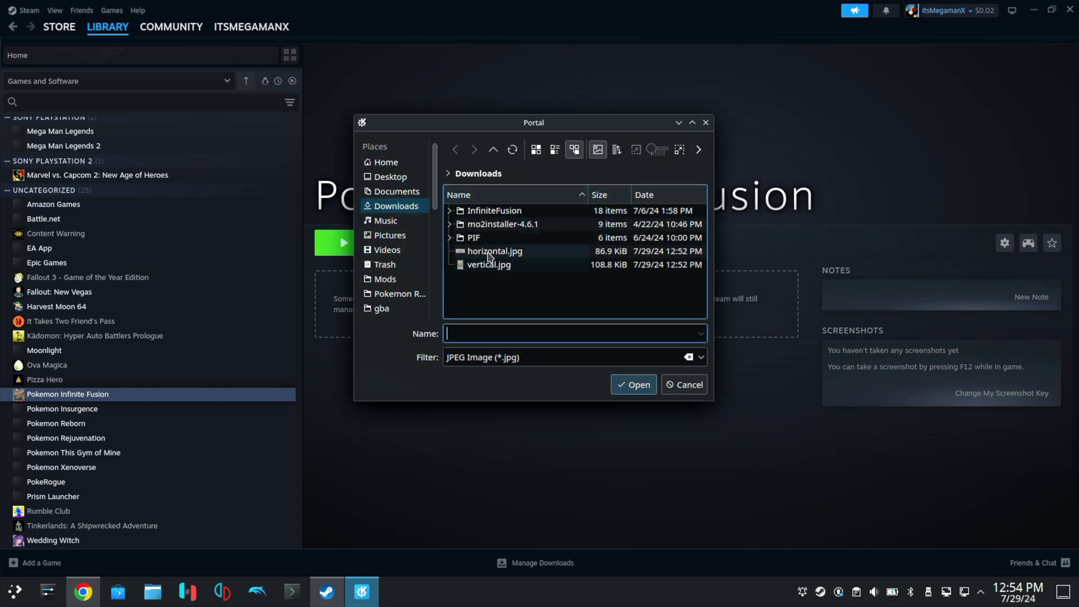
double_click(488, 251)
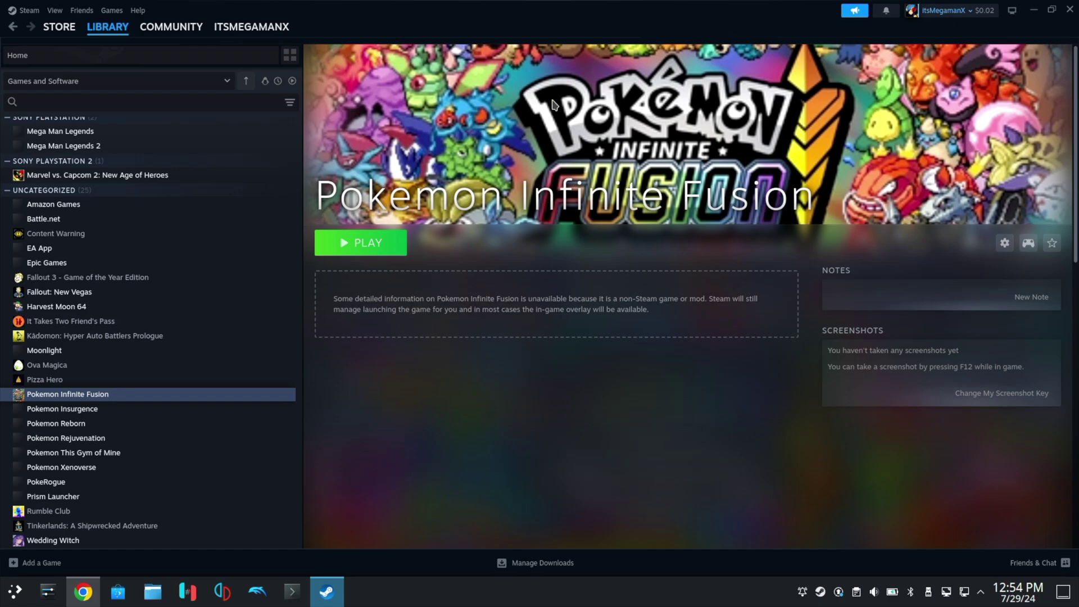
click(358, 253)
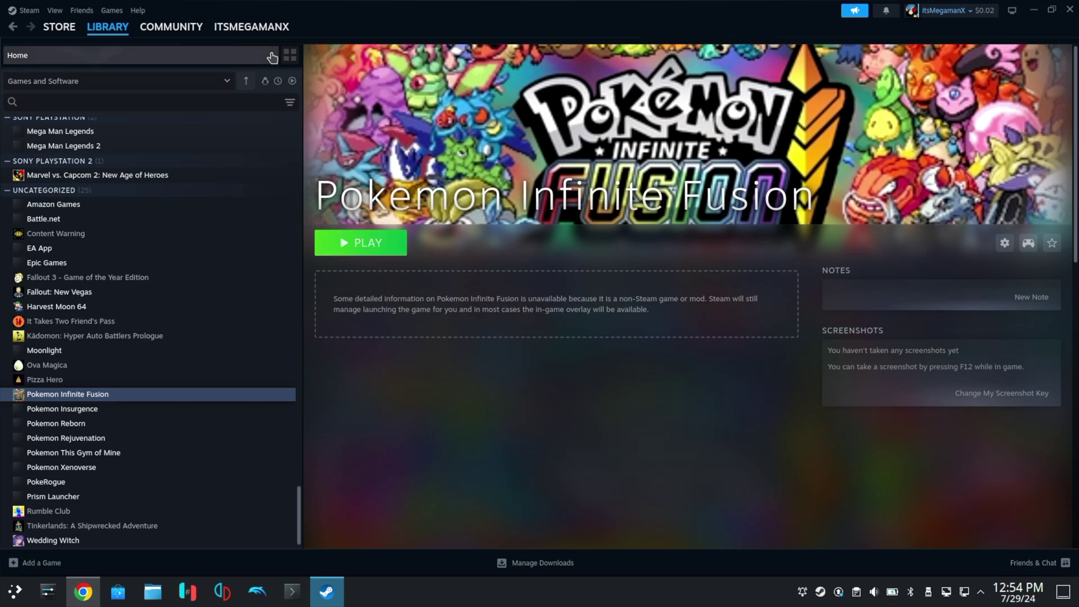
Set horizontal.jpg from Downloads as the custom artwork of Pokemon Infinite Fusion in the library home's Recent Games.
mouse_move(107, 28)
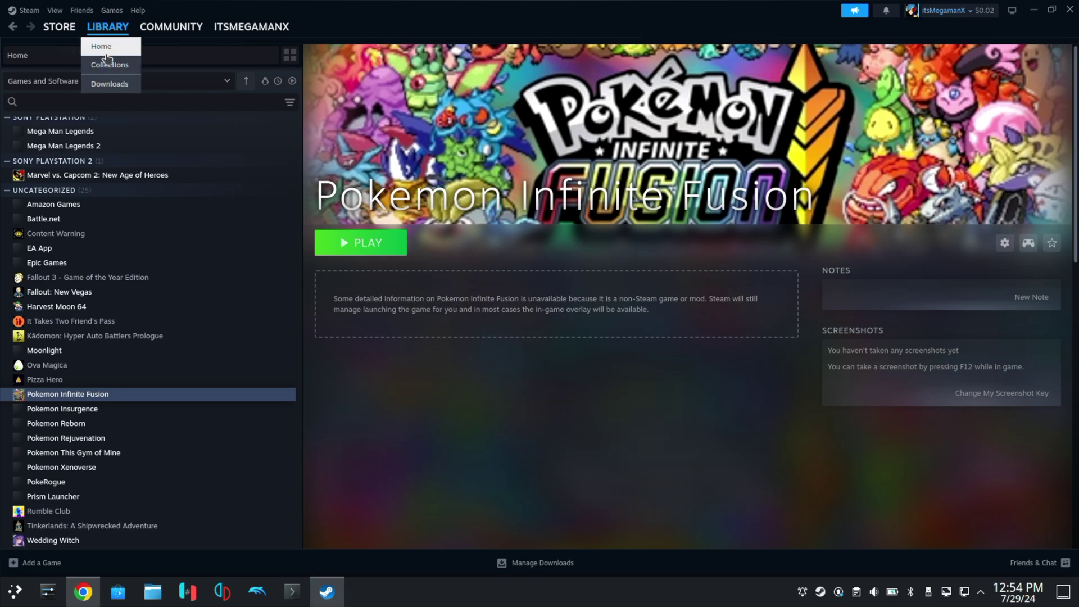
click(105, 51)
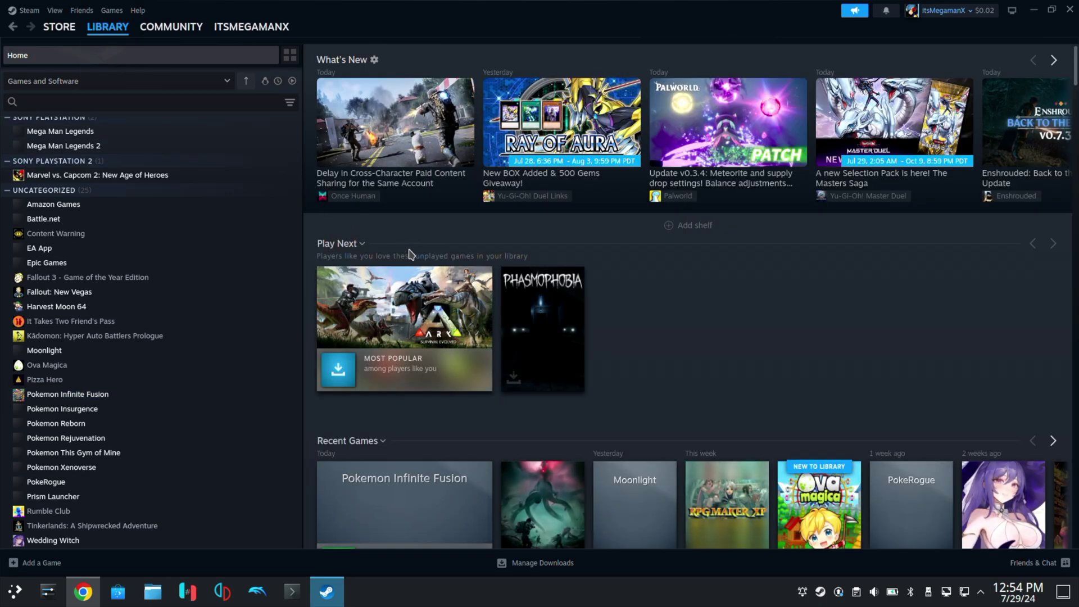
scroll(408, 255, down, 1)
mouse_move(374, 444)
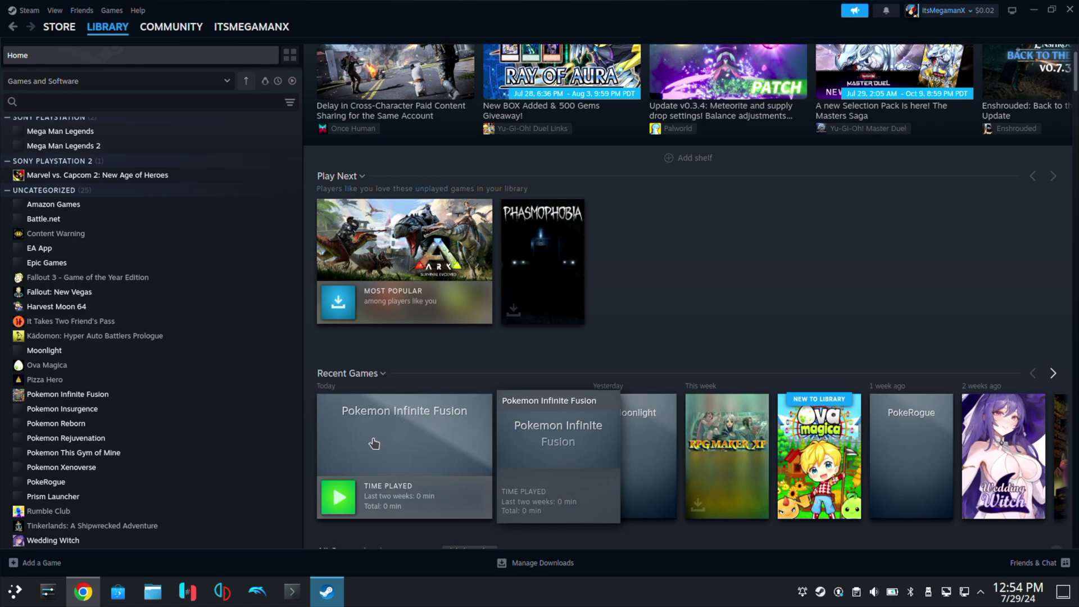
right_click(403, 448)
mouse_move(443, 513)
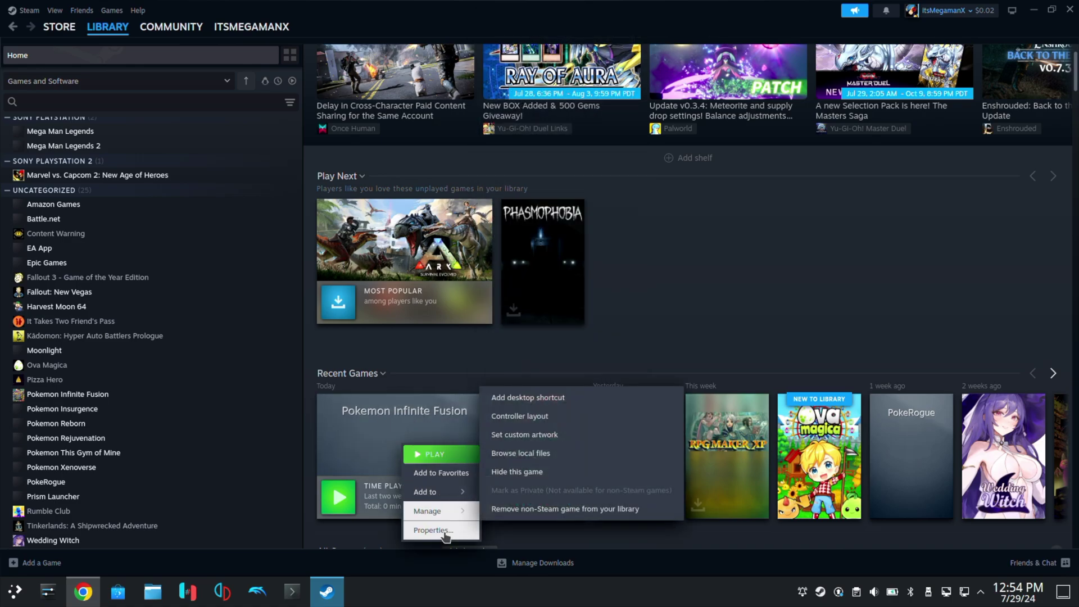
click(532, 435)
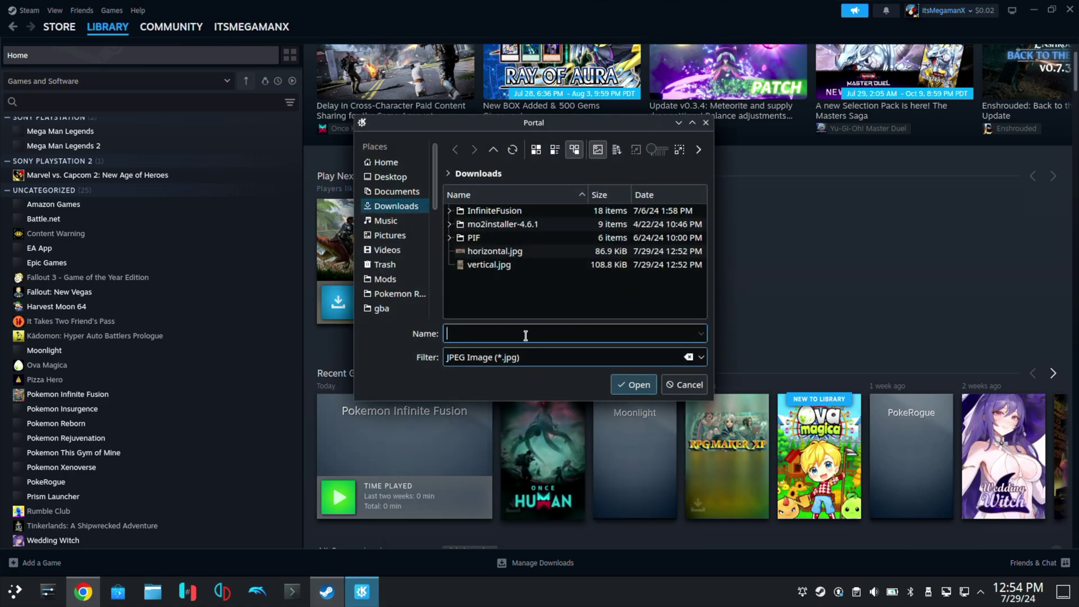
click(487, 254)
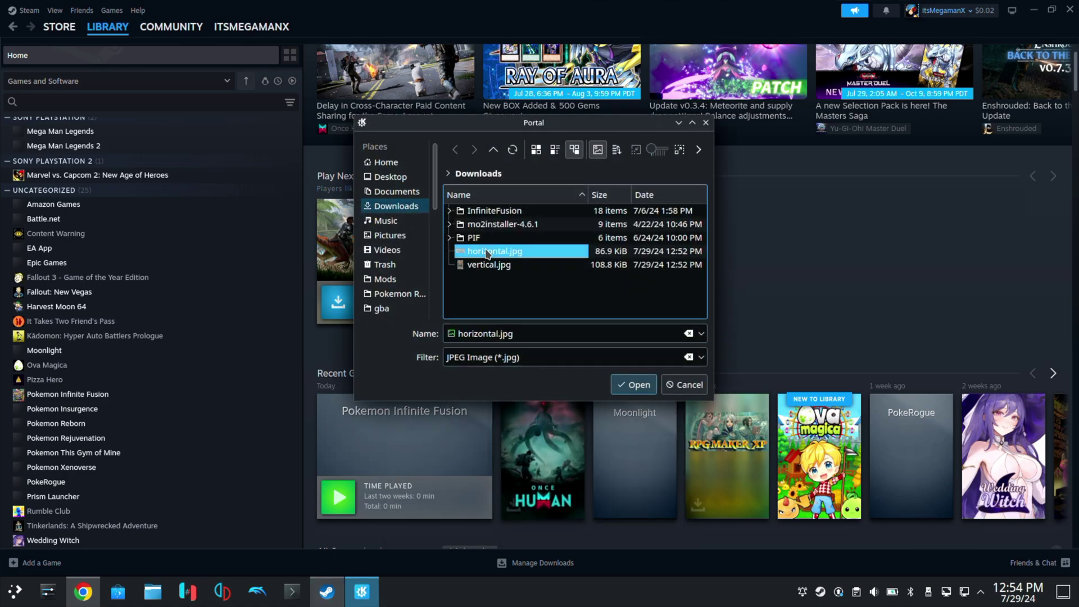
click(631, 385)
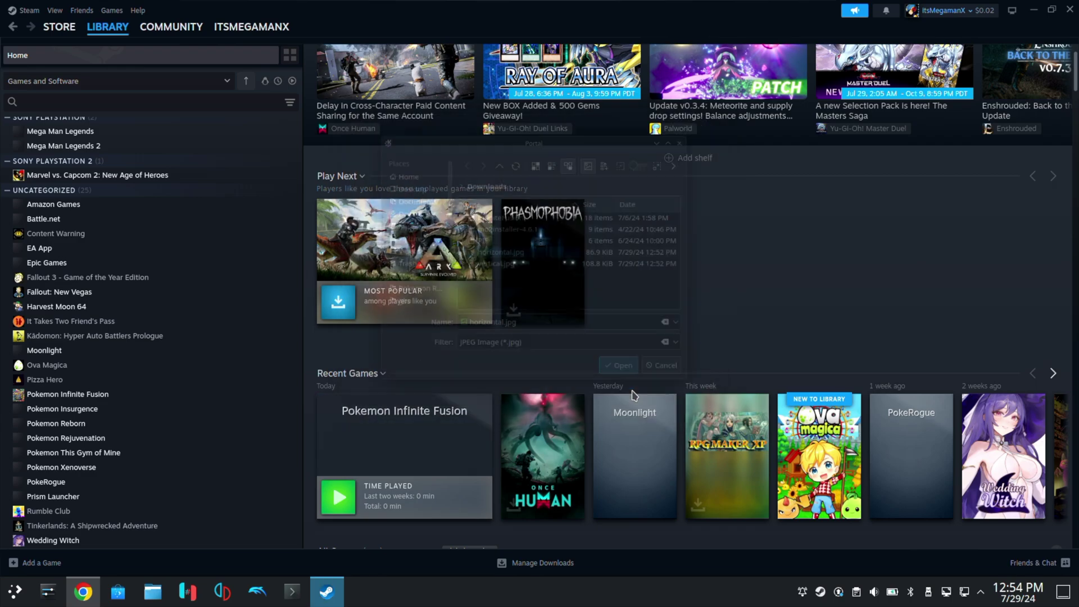
mouse_move(434, 477)
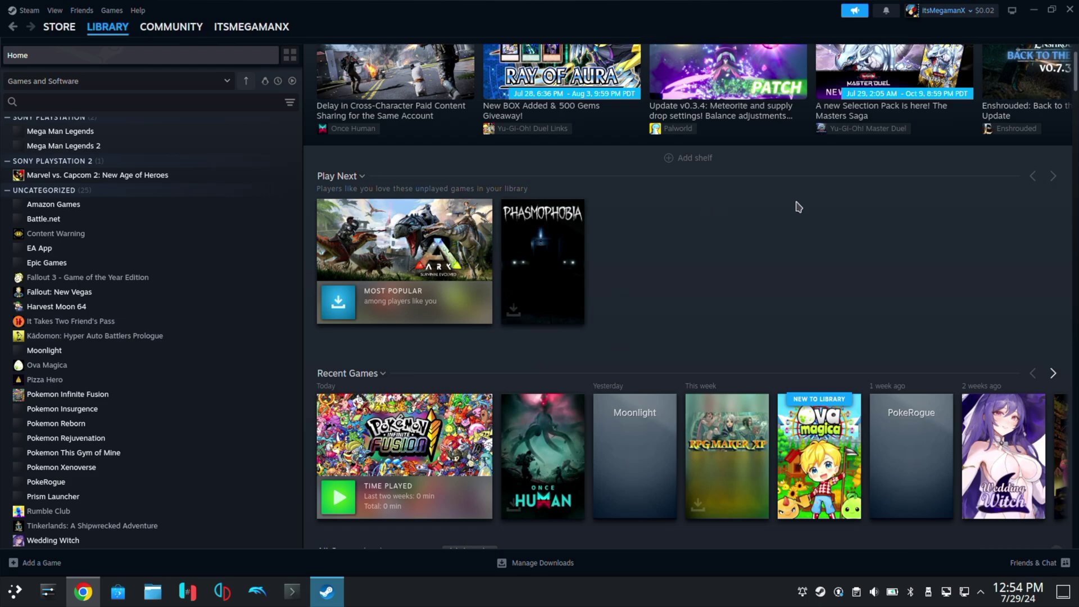
Close the Steam and browser windows and return the Steam Deck to Gaming Mode.
click(1065, 11)
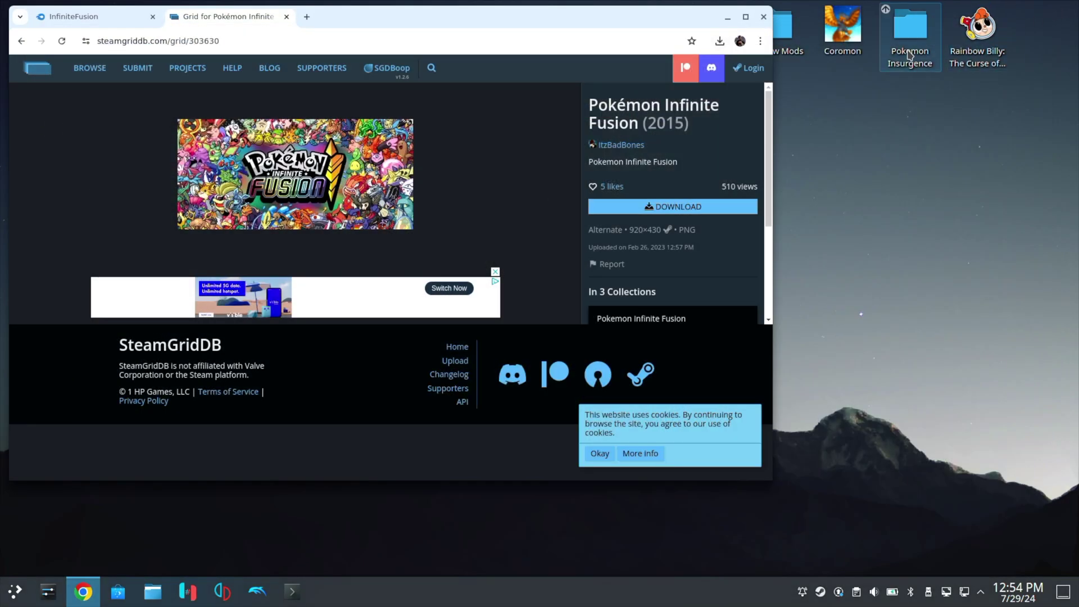
click(763, 16)
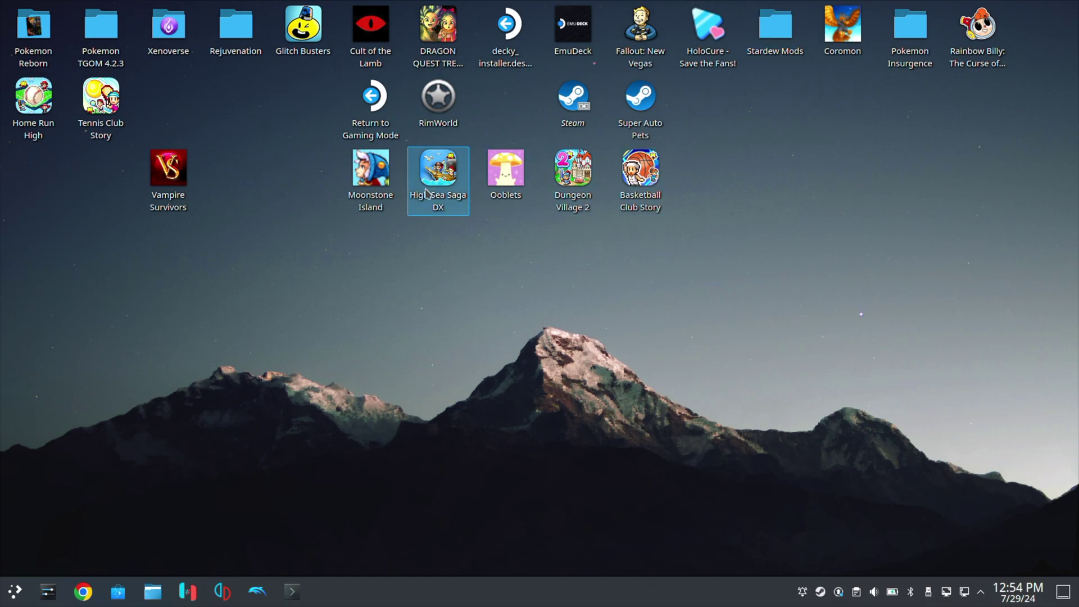
click(375, 106)
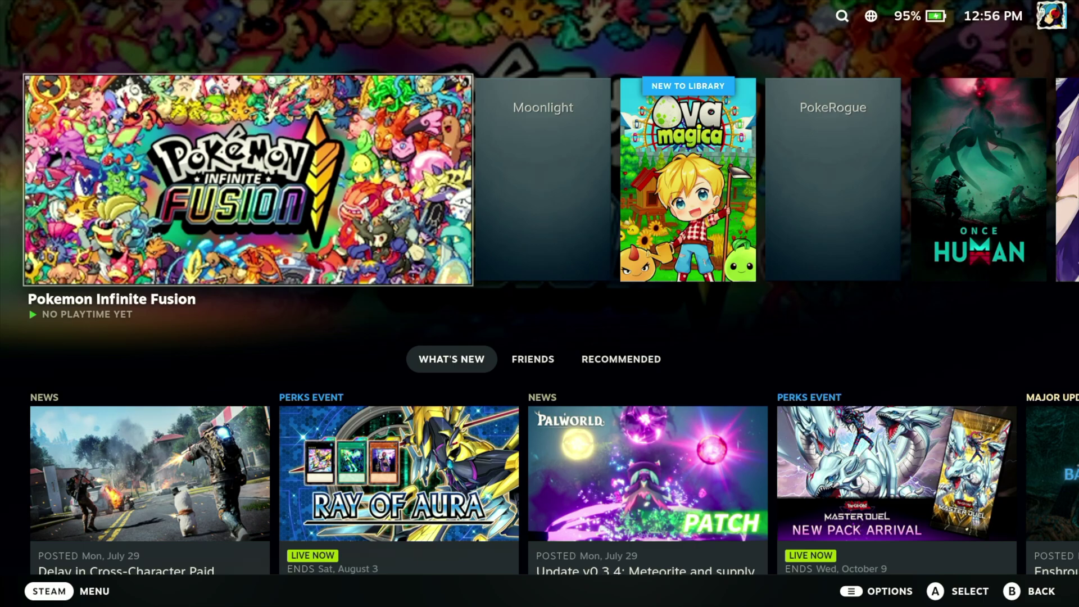
Open the properties of Pokemon Infinite Fusion from its library page.
key(Return)
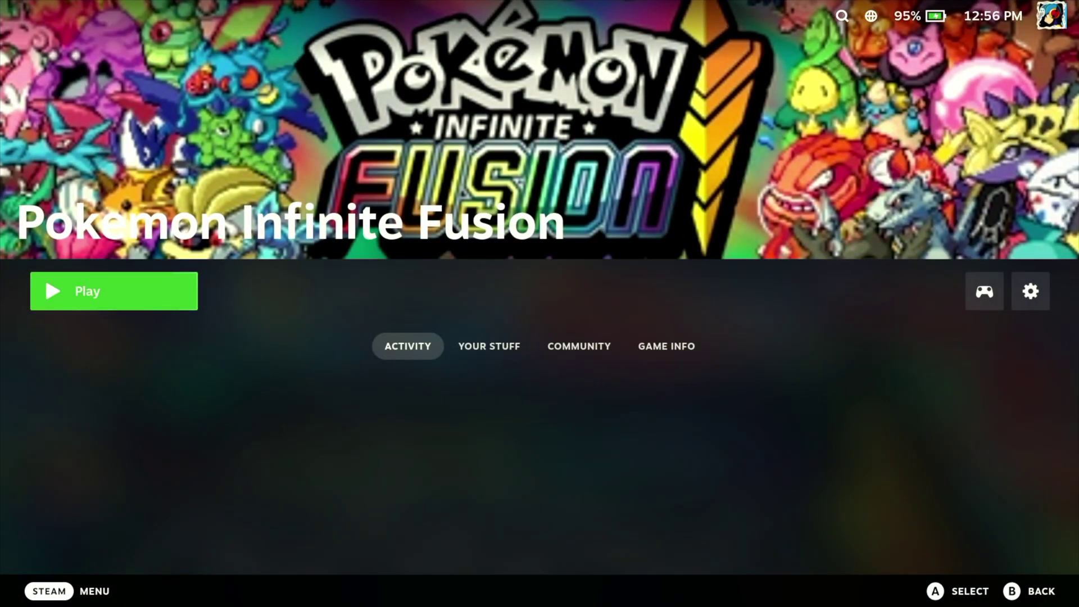
key(Right)
key(Right)
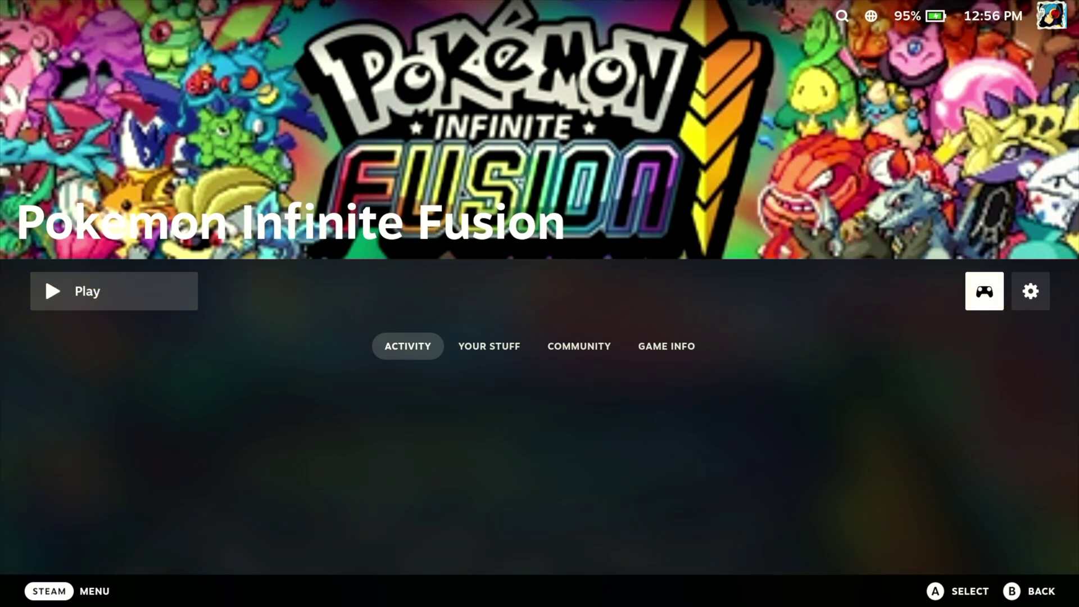
key(Return)
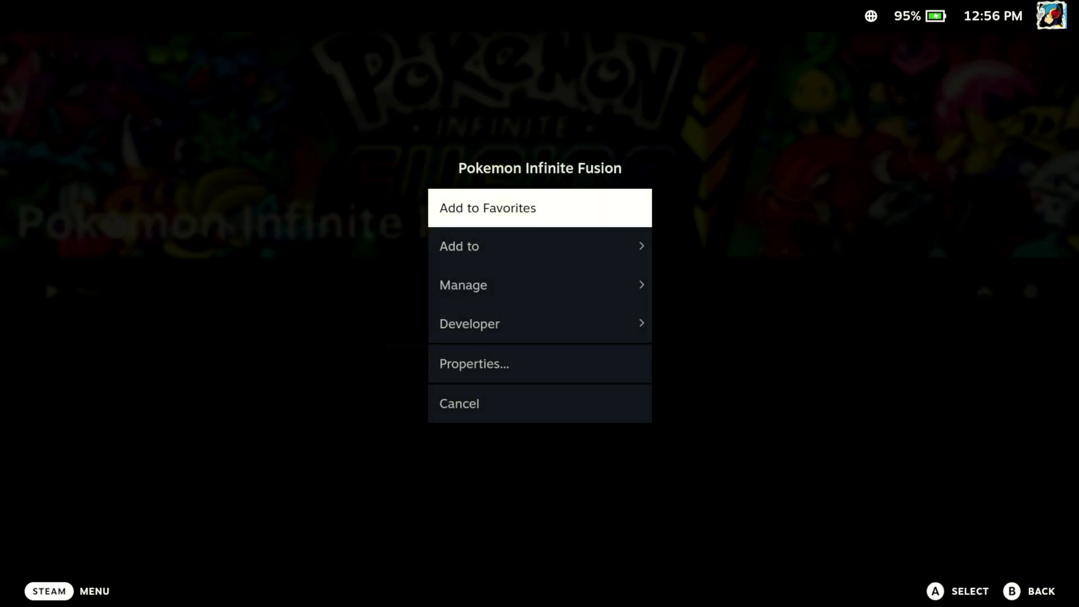
key(Down)
key(Down)
key(Down)
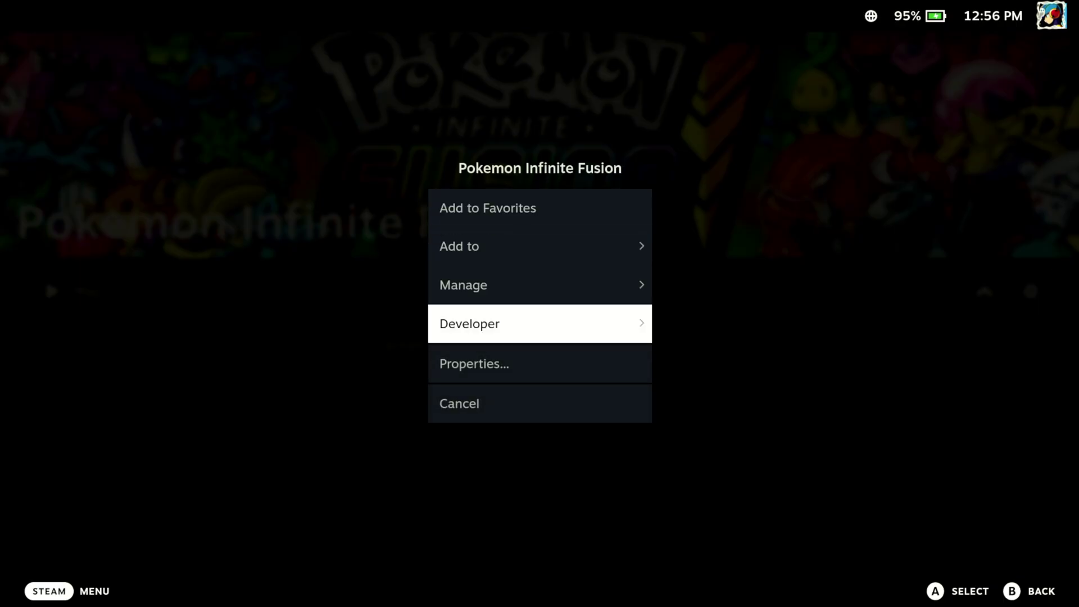
key(Up)
key(Down)
key(Down)
key(Return)
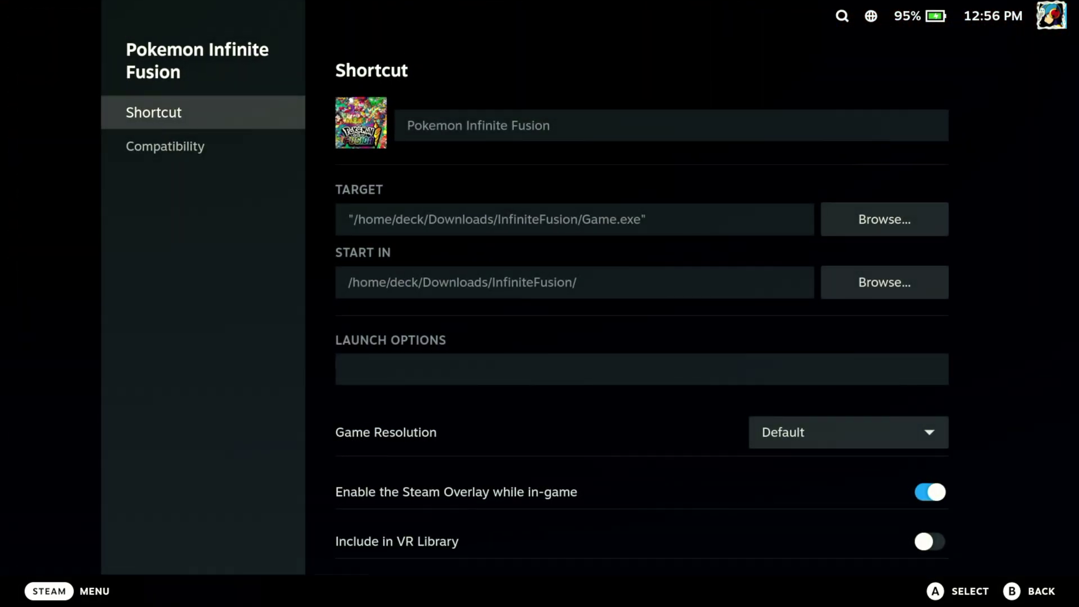
Force the GE-Proton9-11 compatibility tool for Pokemon Infinite Fusion and leave its properties.
key(Down)
key(Right)
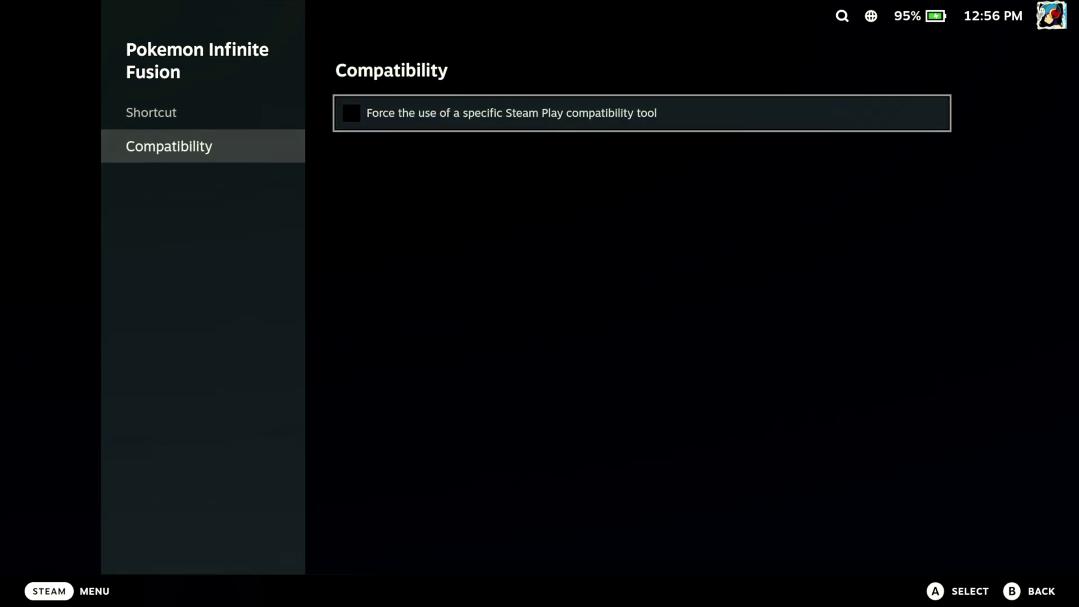
key(Return)
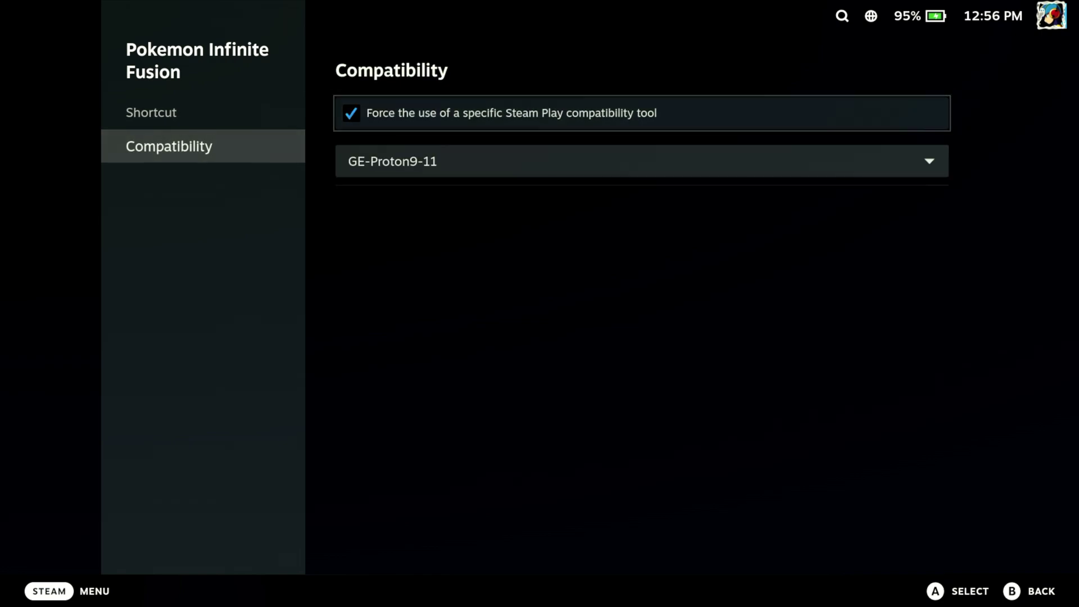
key(Down)
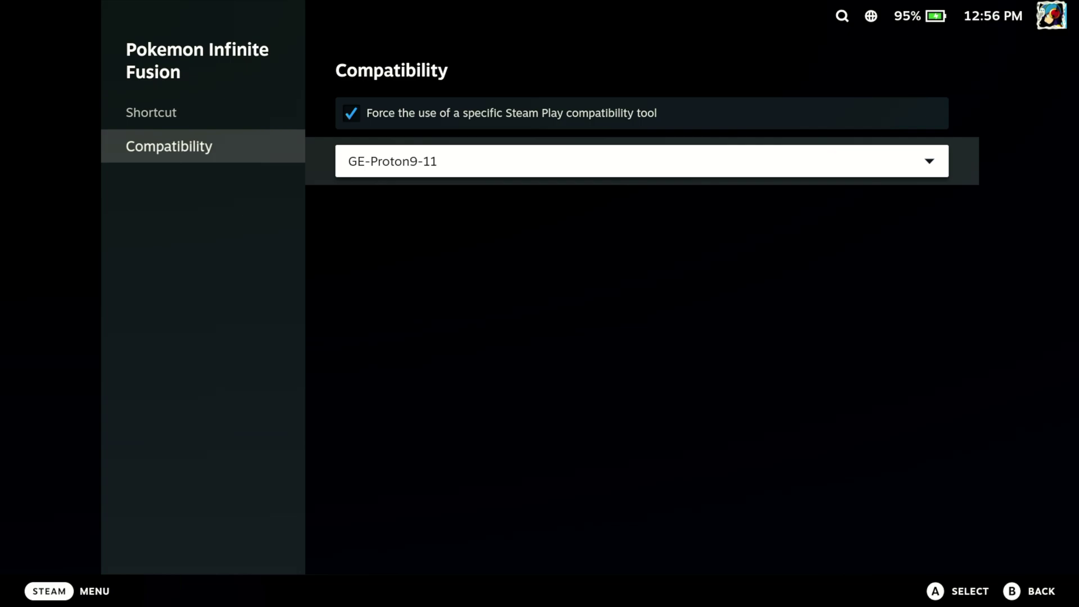
key(Return)
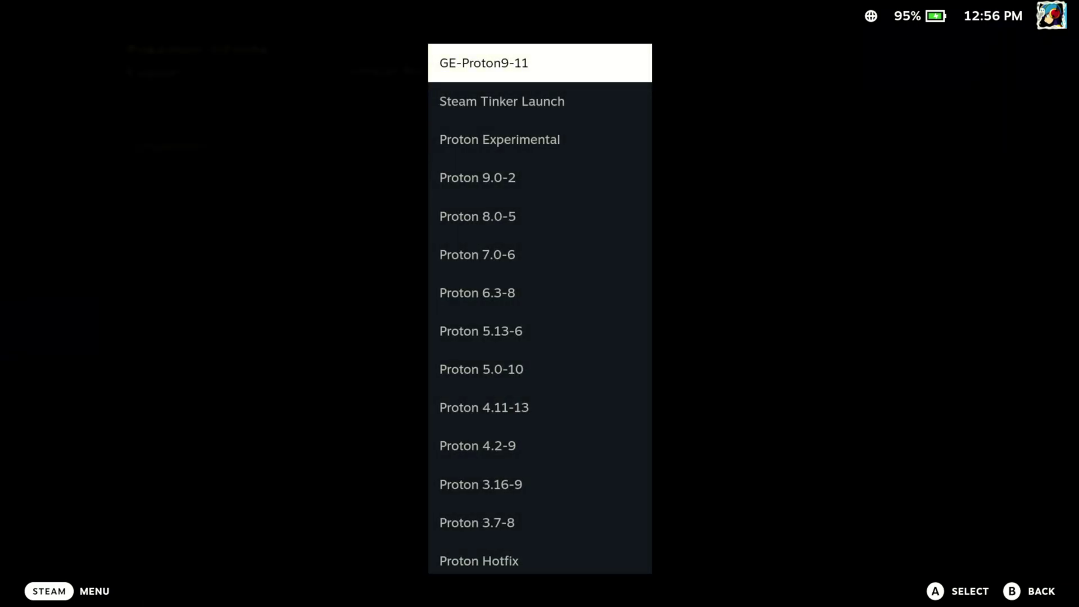
key(Up)
key(Down)
key(Down)
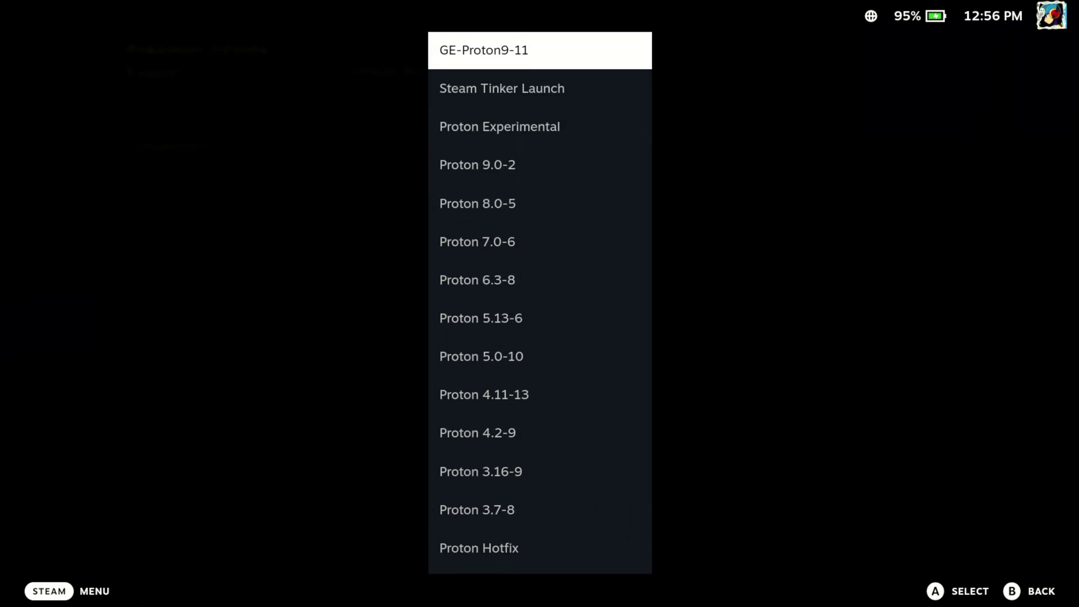
key(Up)
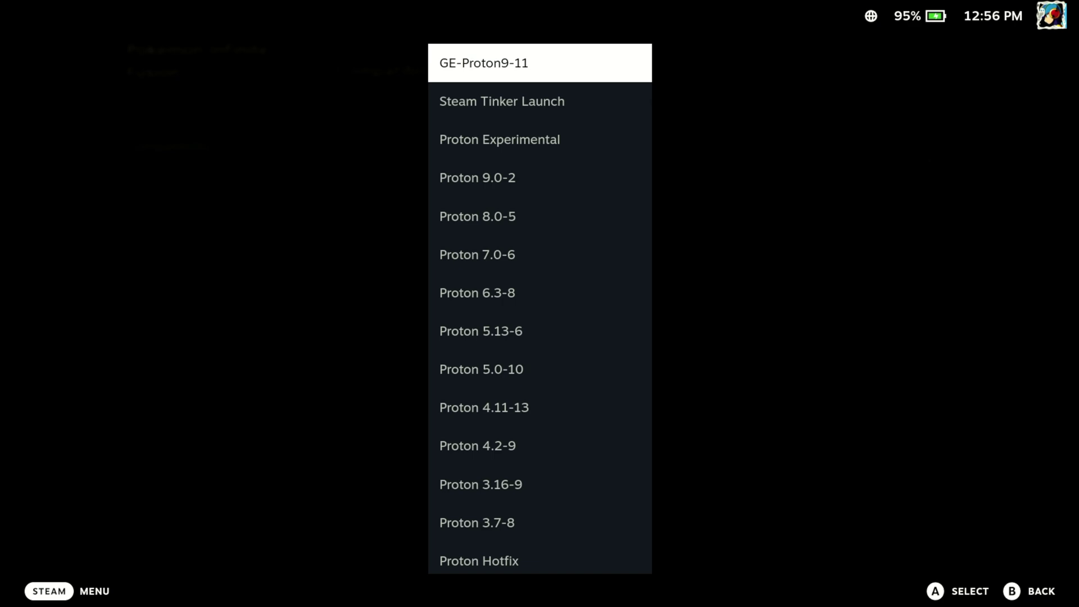
key(Return)
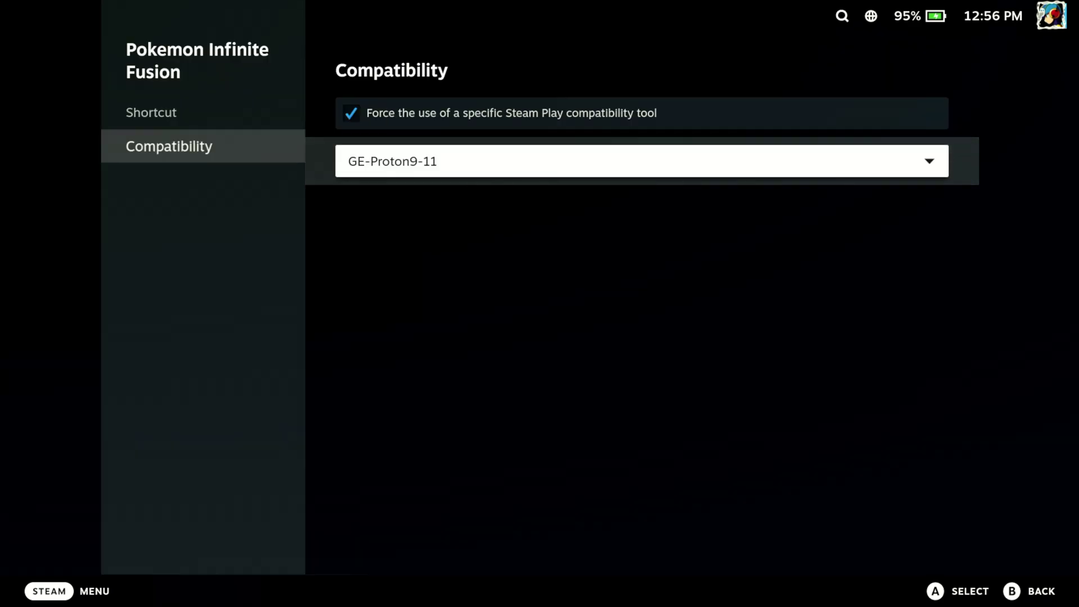
key(Escape)
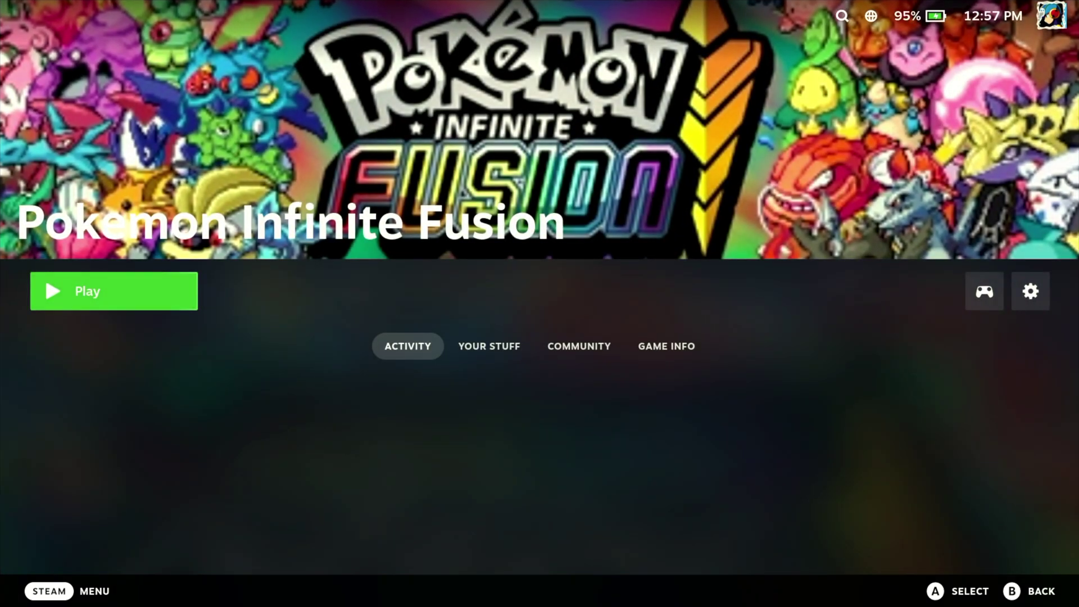
Launch Pokemon Infinite Fusion, skip its intro and acknowledge the notice about controller controls.
key(Right)
key(Left)
key(Return)
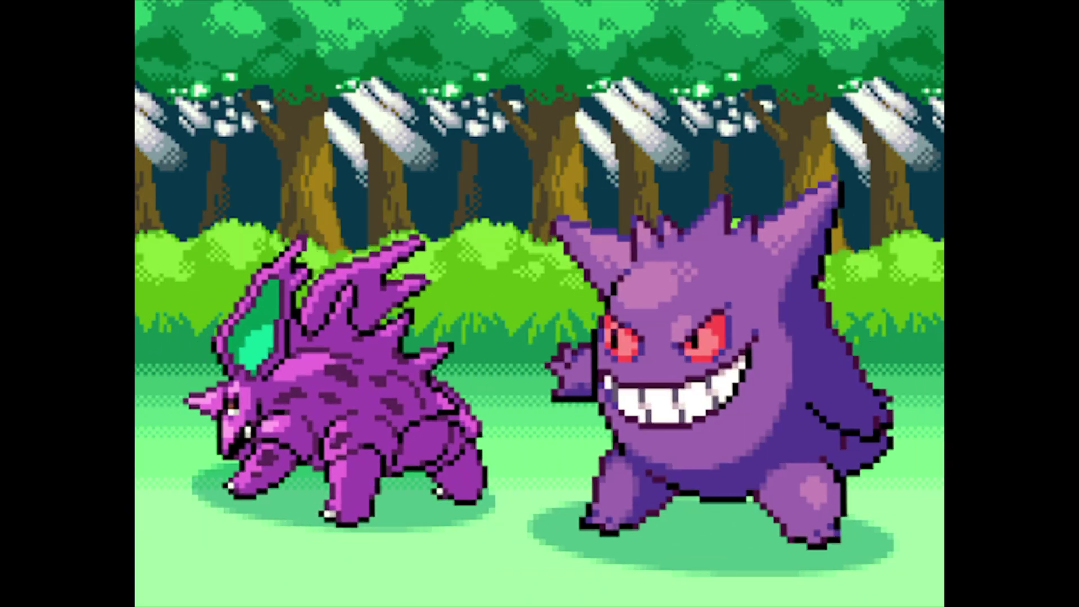
key(Return)
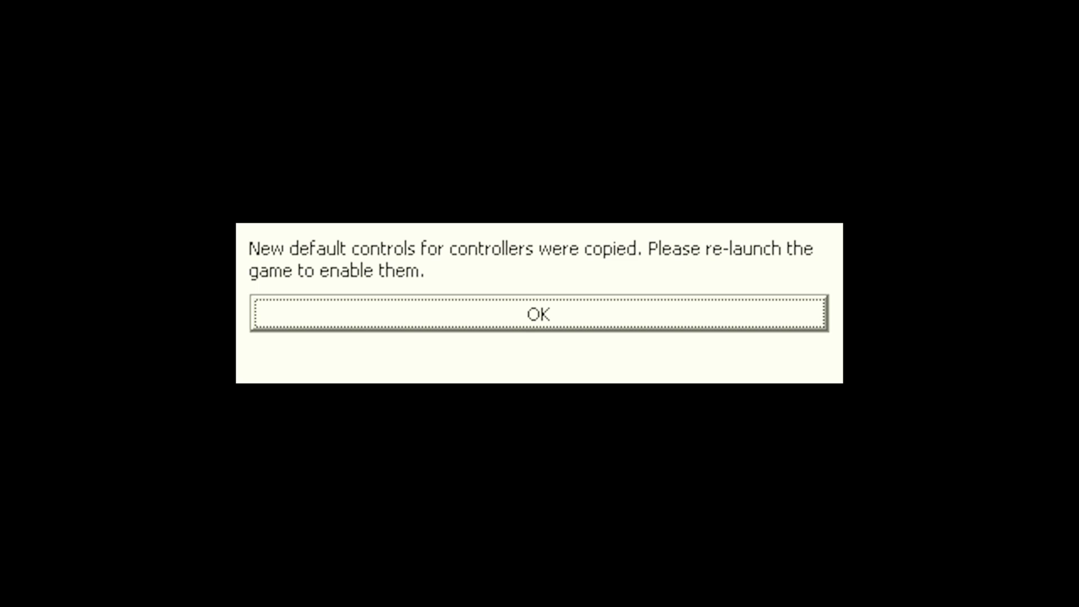
key(Return)
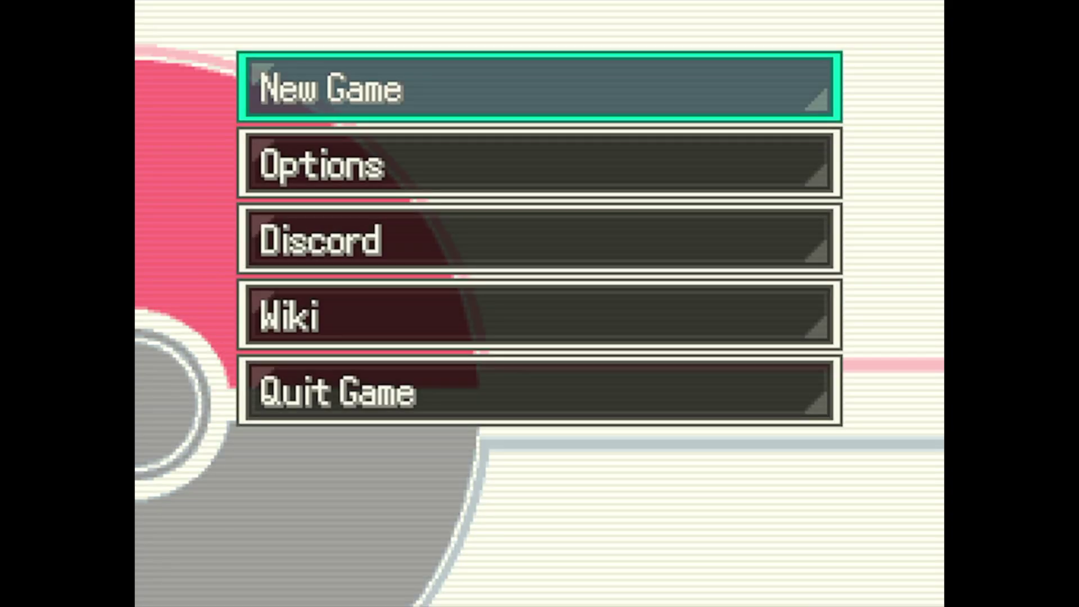
Start a new game and enter 667ujnj as the trainer's name.
key(Down)
key(Up)
key(Return)
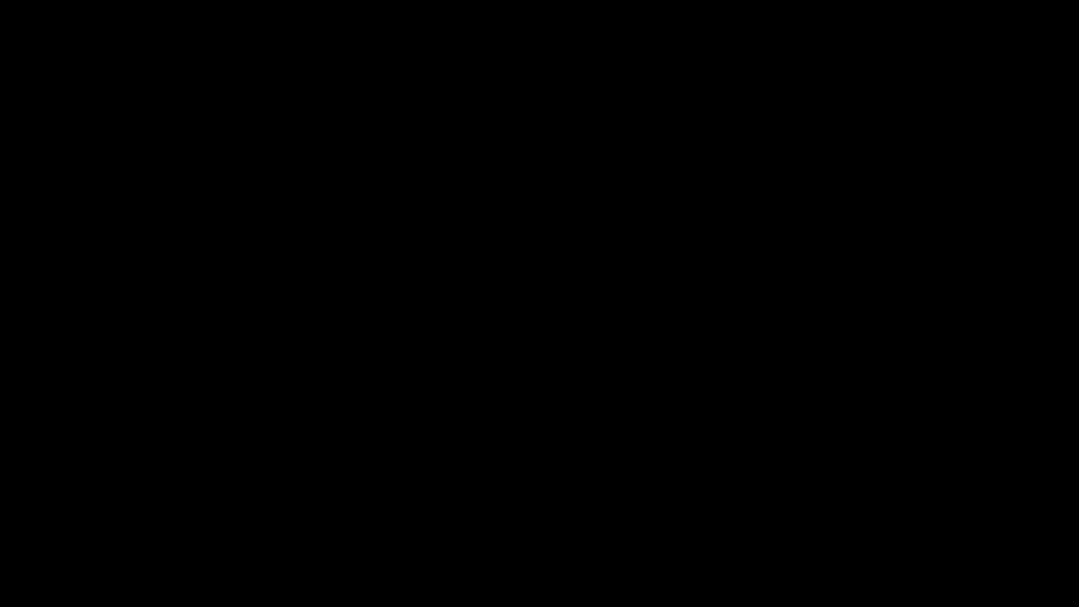
key(Return)
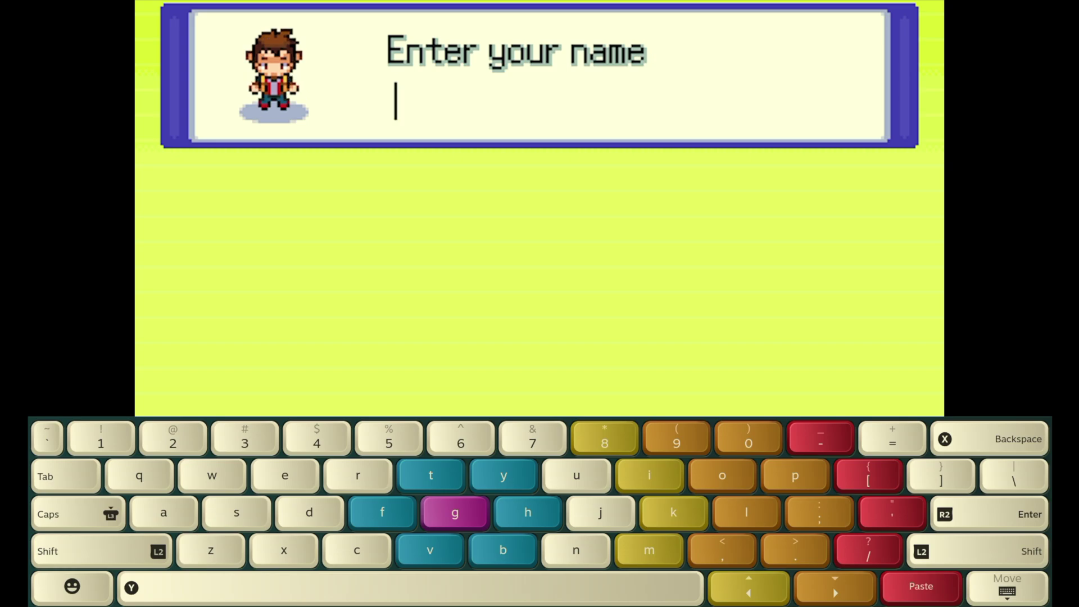
text(667ujnj)
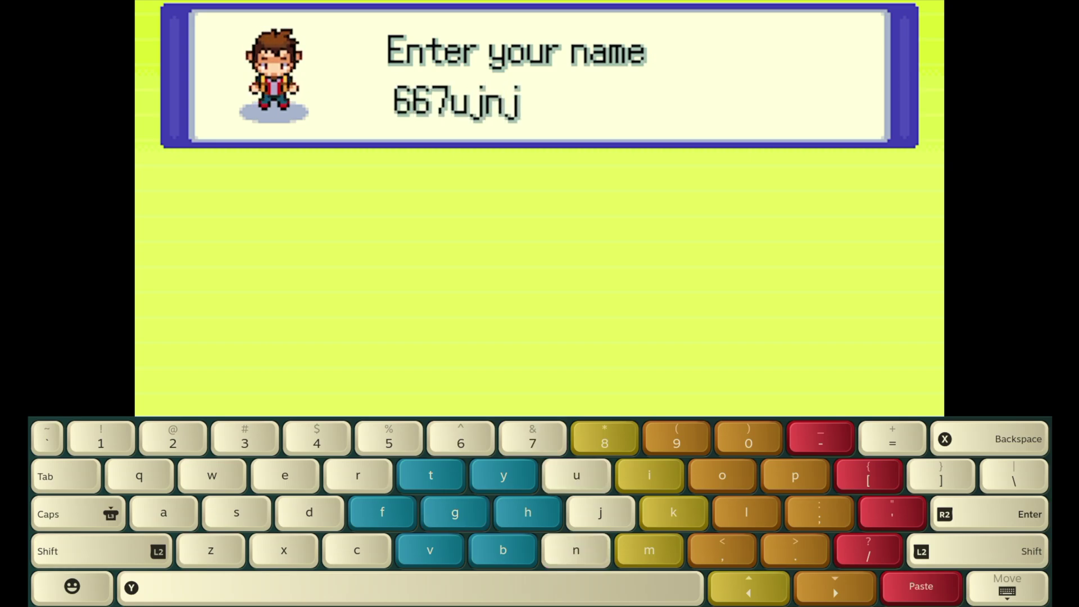
key(Return)
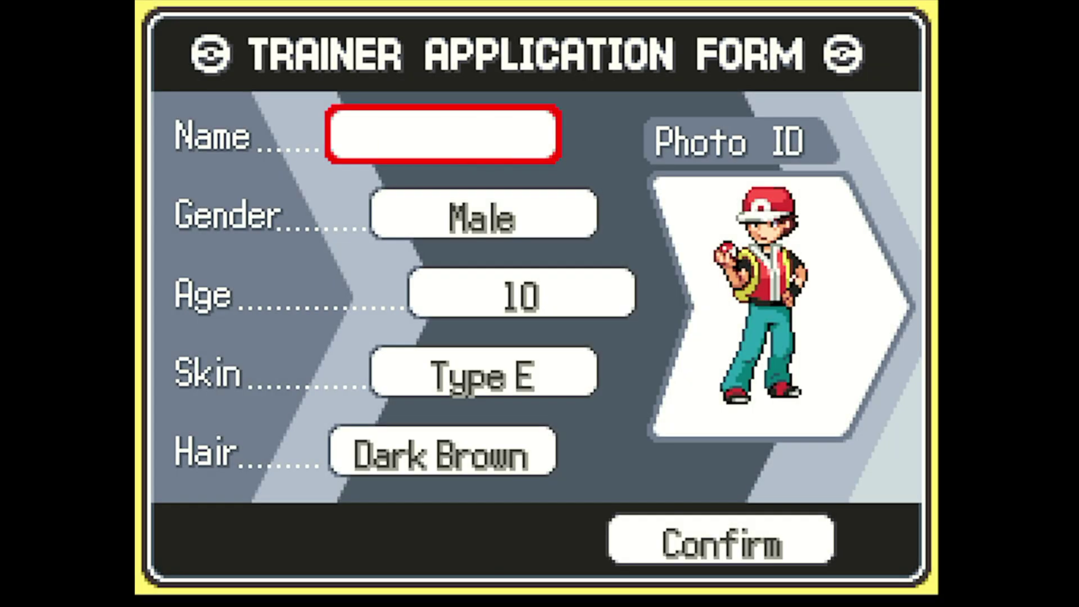
Confirm the trainer application form with its other fields at their defaults, and choose Normal difficulty.
key(Down)
key(Down)
key(Down)
key(Down)
key(Down)
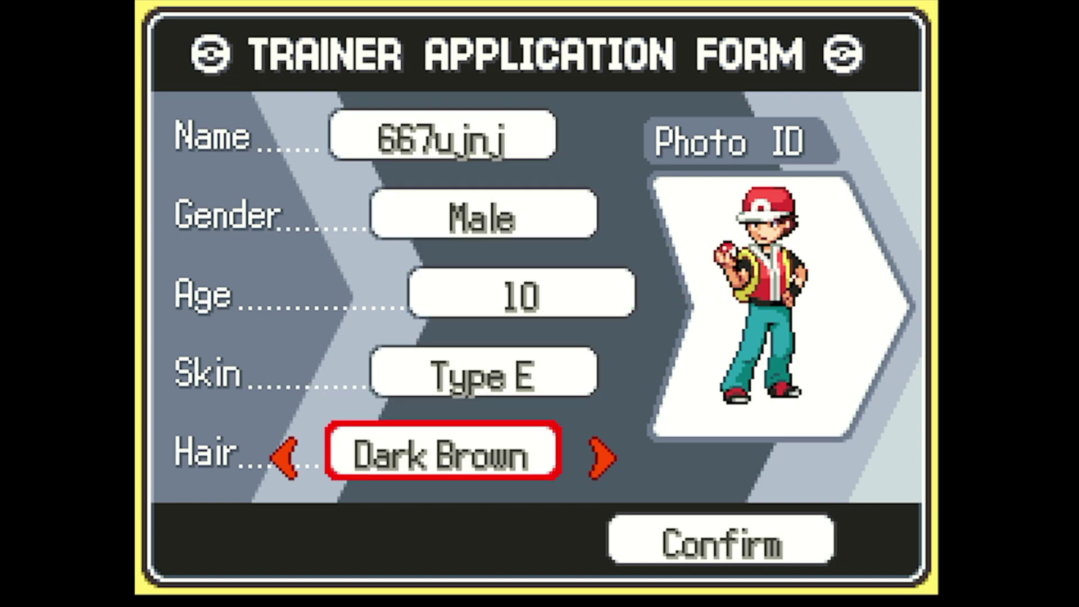
key(Return)
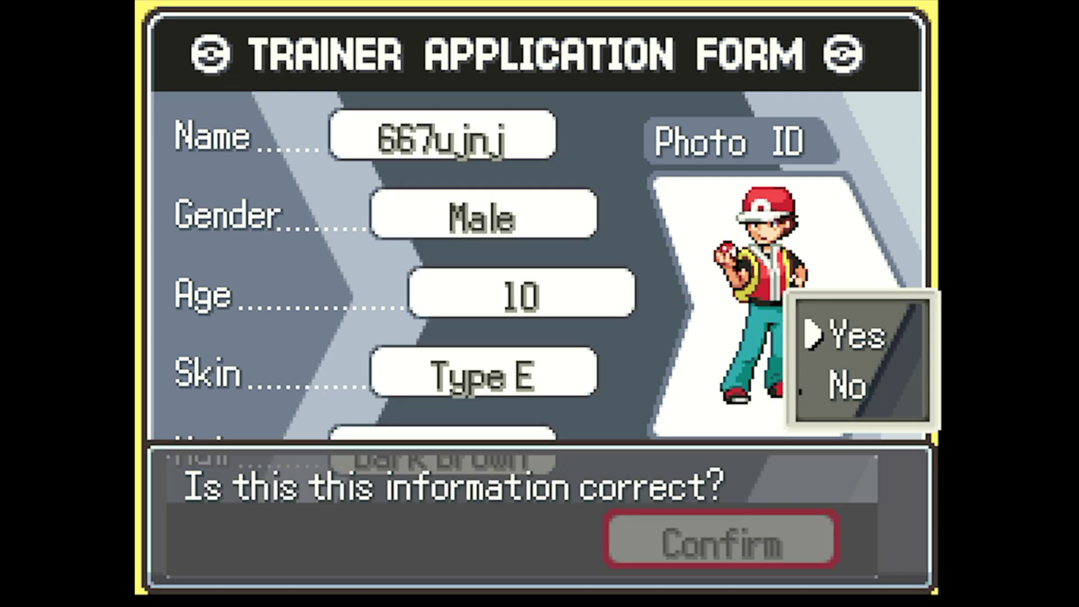
key(Return)
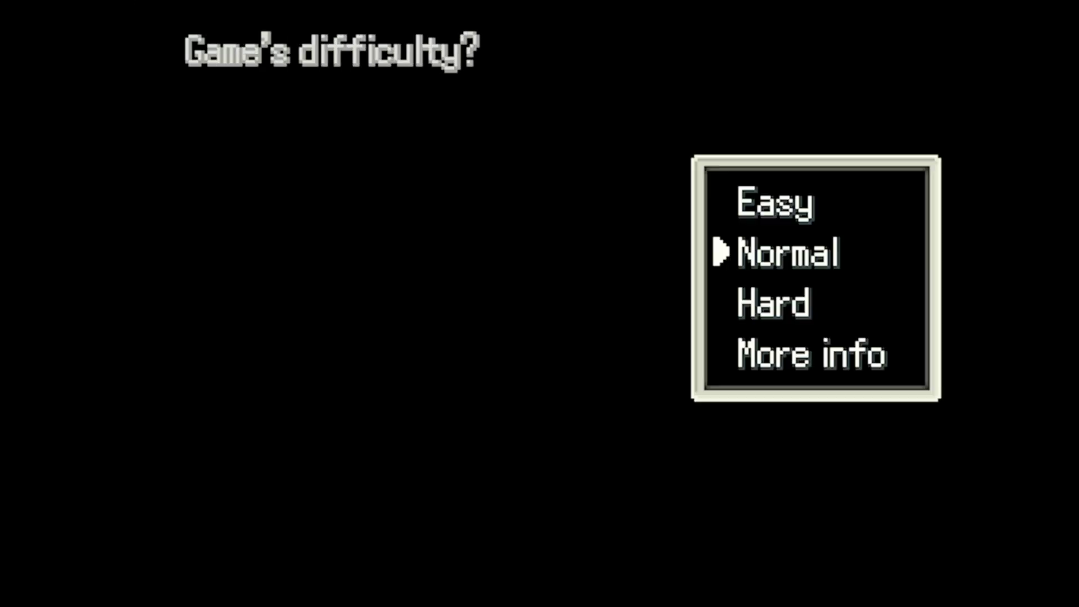
key(Return)
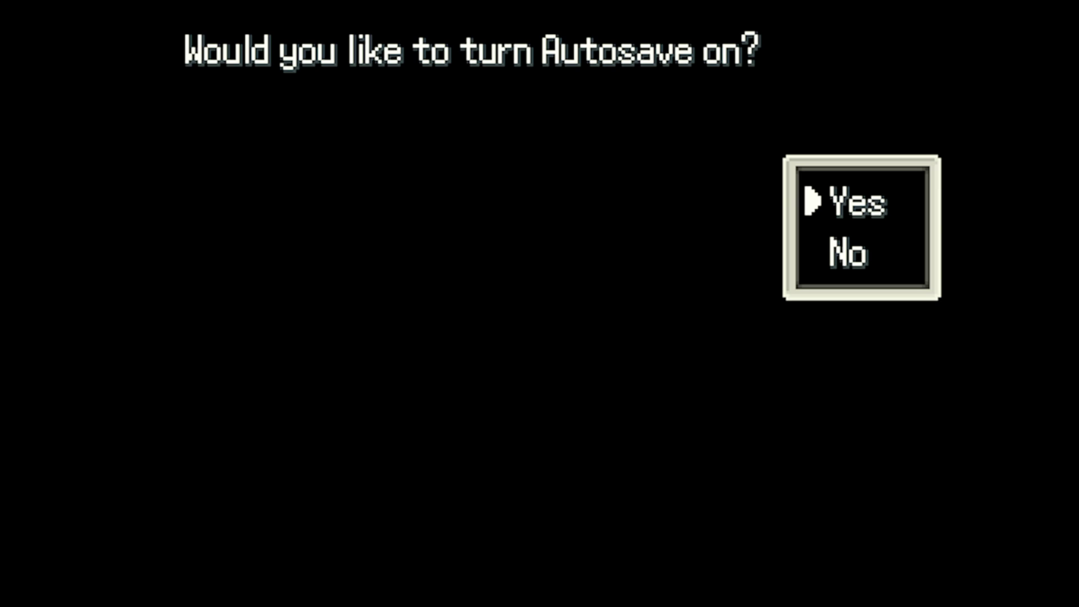
Decline turning Autosave on and continue into the opening presentation.
key(Down)
key(Return)
key(Return)
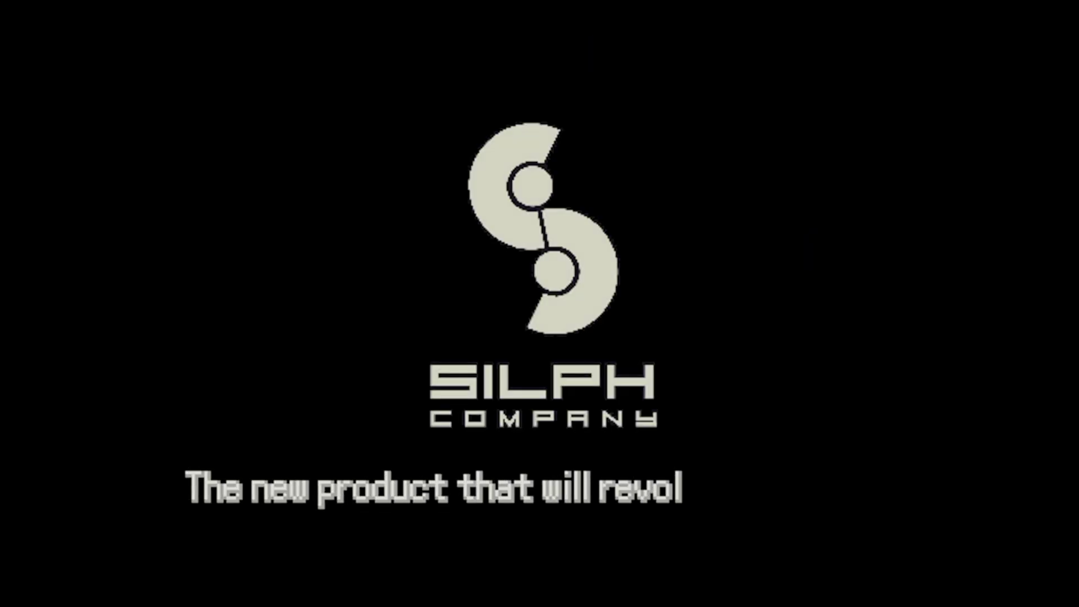
Advance through the Silph Company presentation about fusing Pokémon until the character can be controlled in the bedroom.
key(Return)
key(Return)
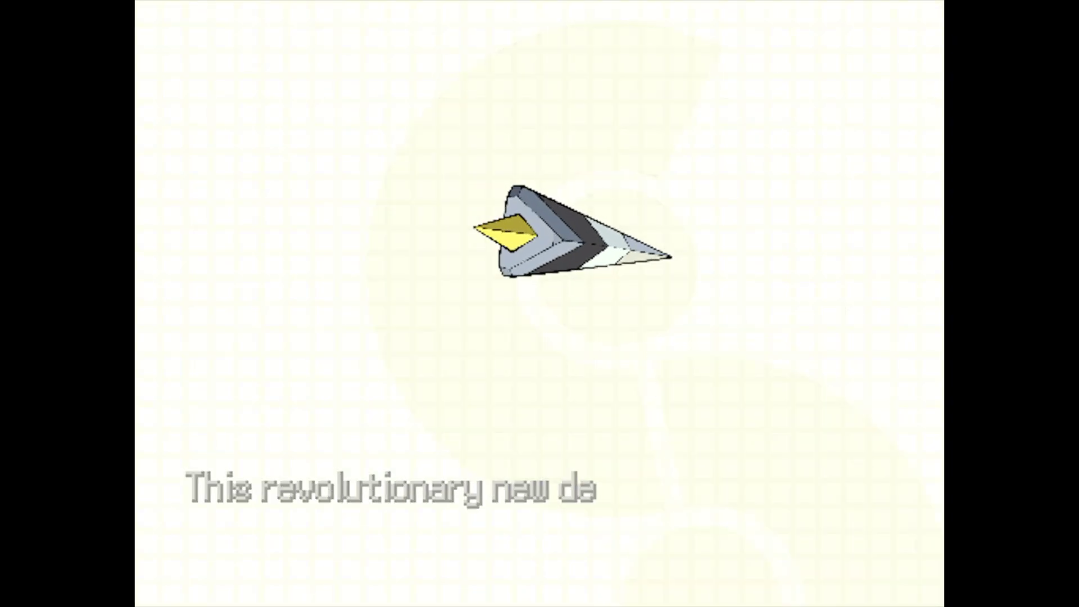
key(Return)
key(Return)
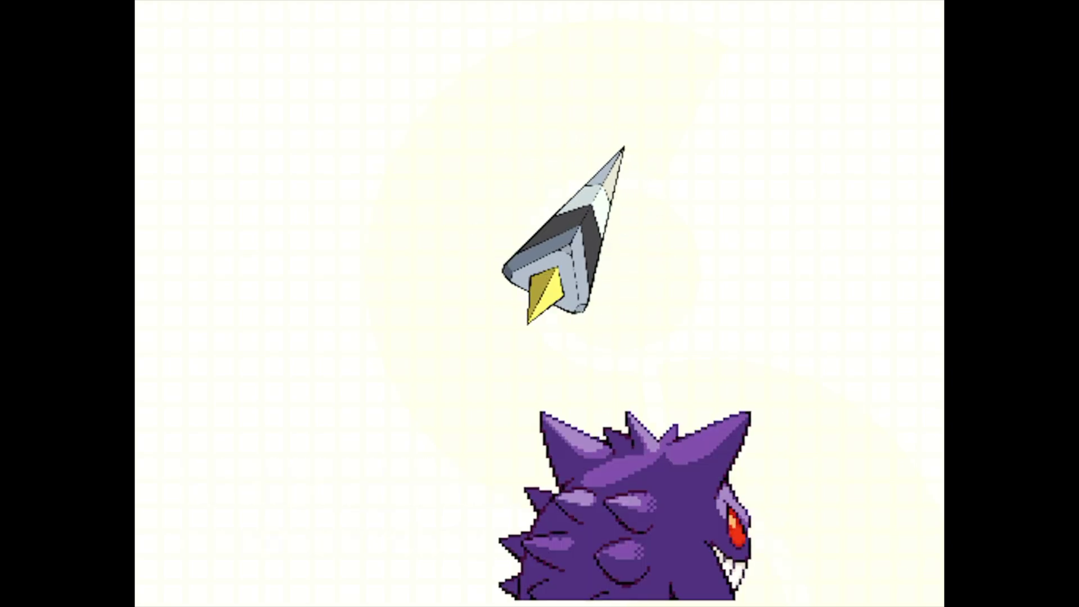
key(Return)
key(Return)
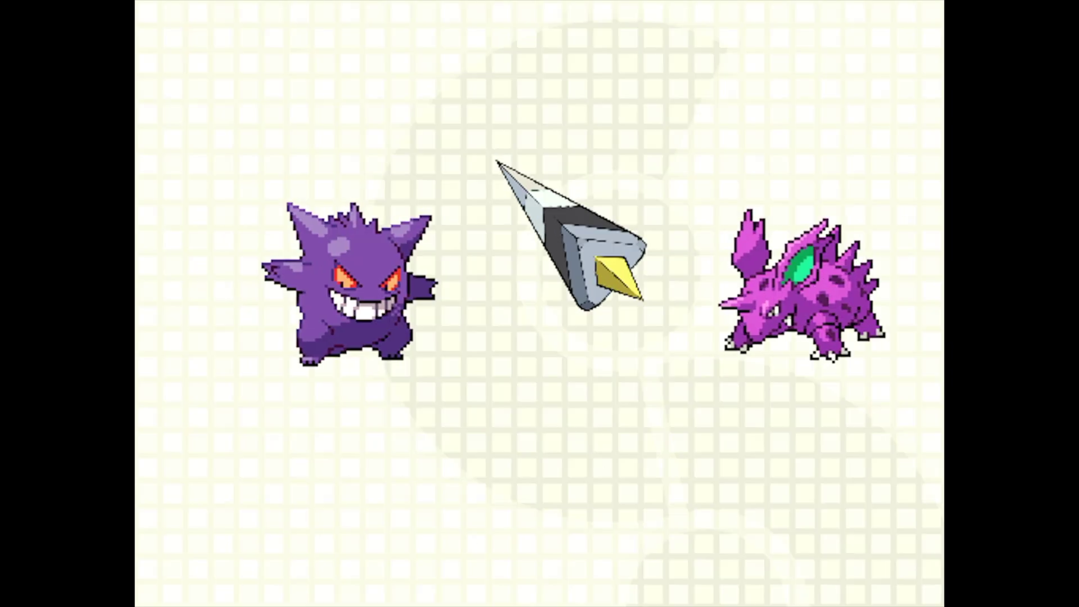
key(Return)
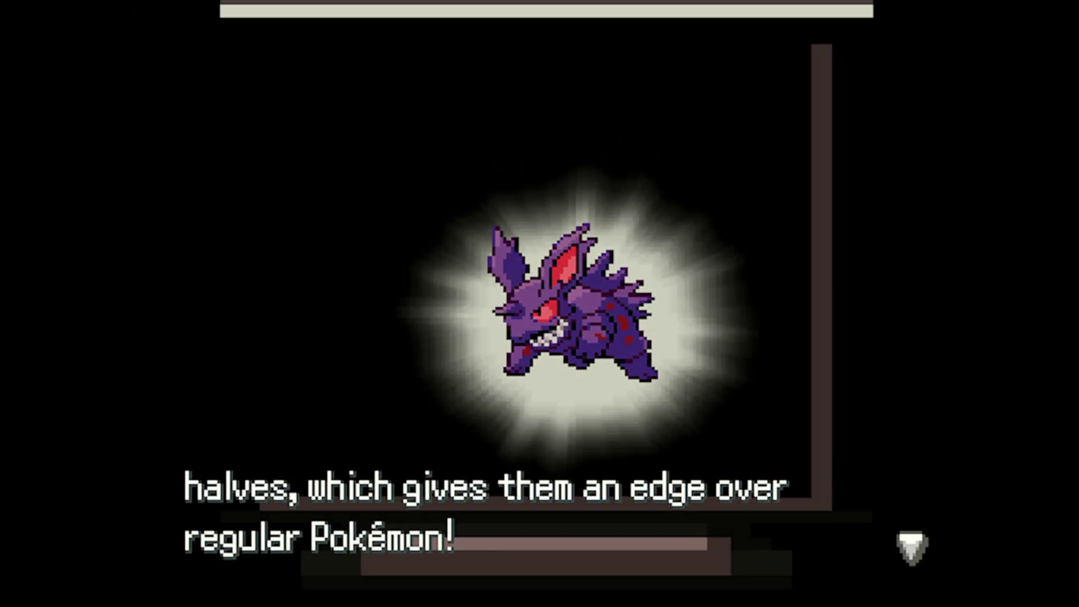
key(Return)
key(Return)
key(Return)
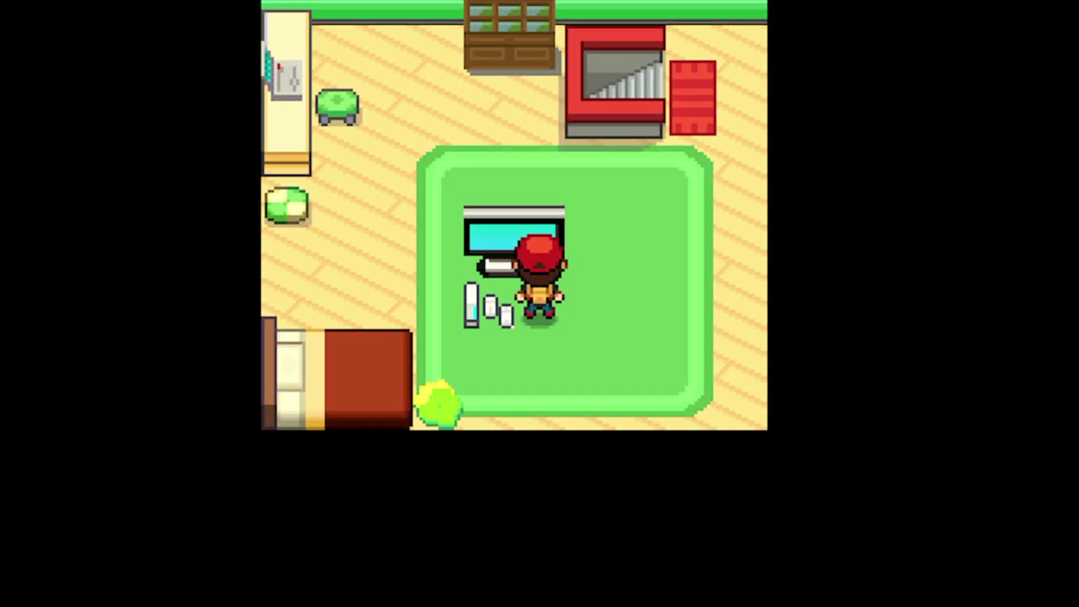
Read and dismiss the message about the TV commercial, and walk the character one tile to the right.
key(Escape)
key(Escape)
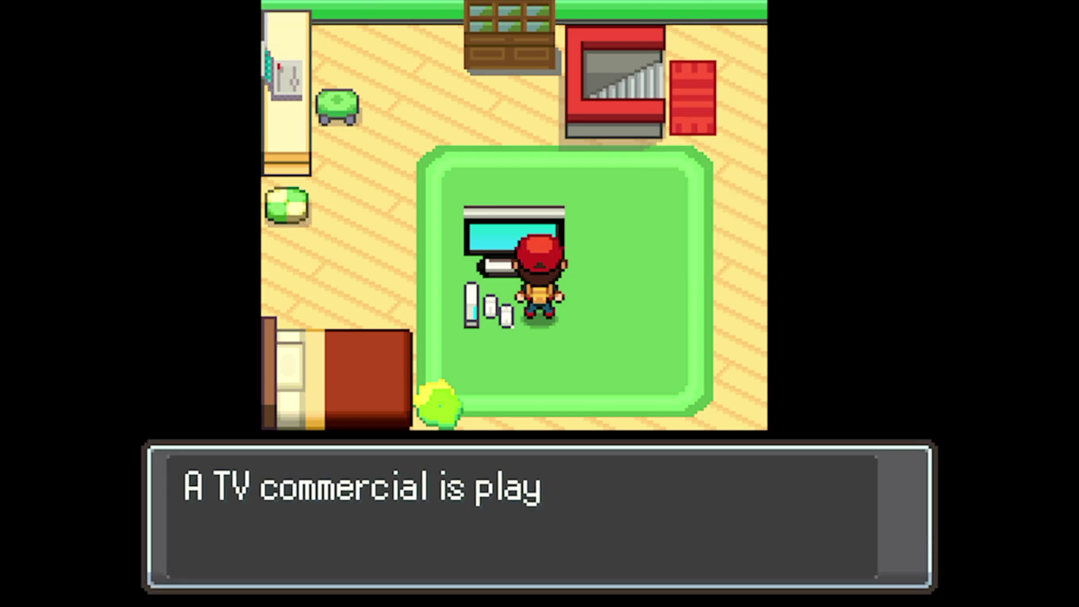
key(Return)
key(Return)
key(Right)
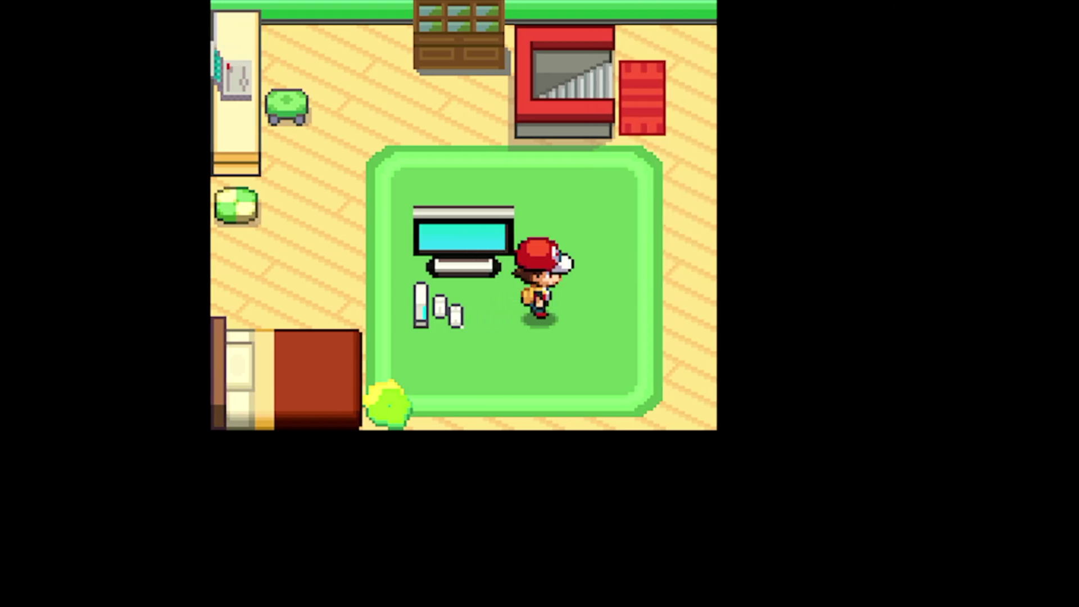
Save the game in slot File H and close the save message.
key(Escape)
key(Down)
key(Down)
key(Return)
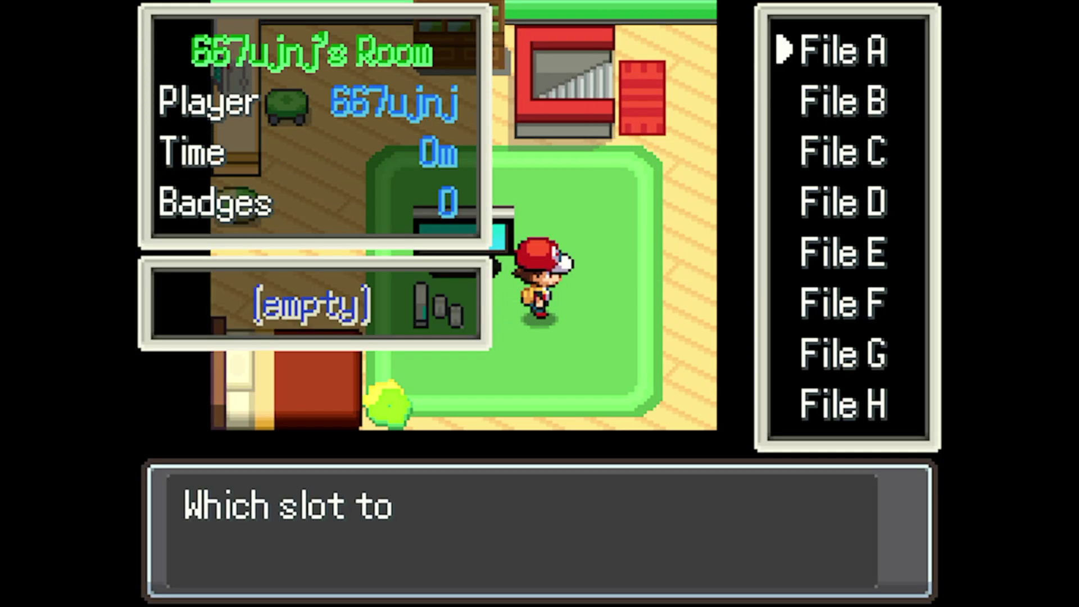
key(Up)
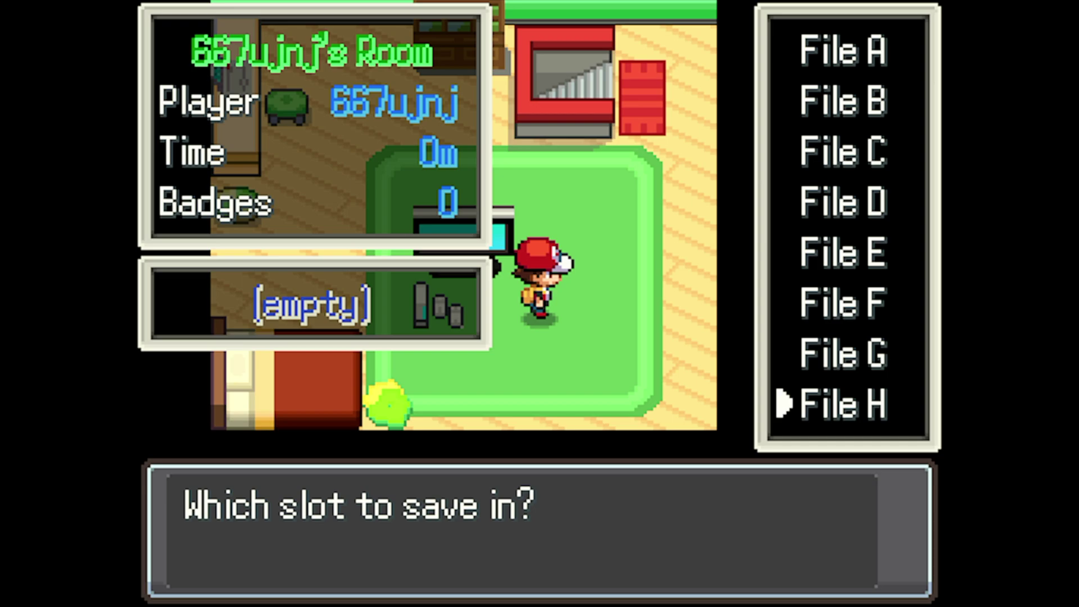
key(Return)
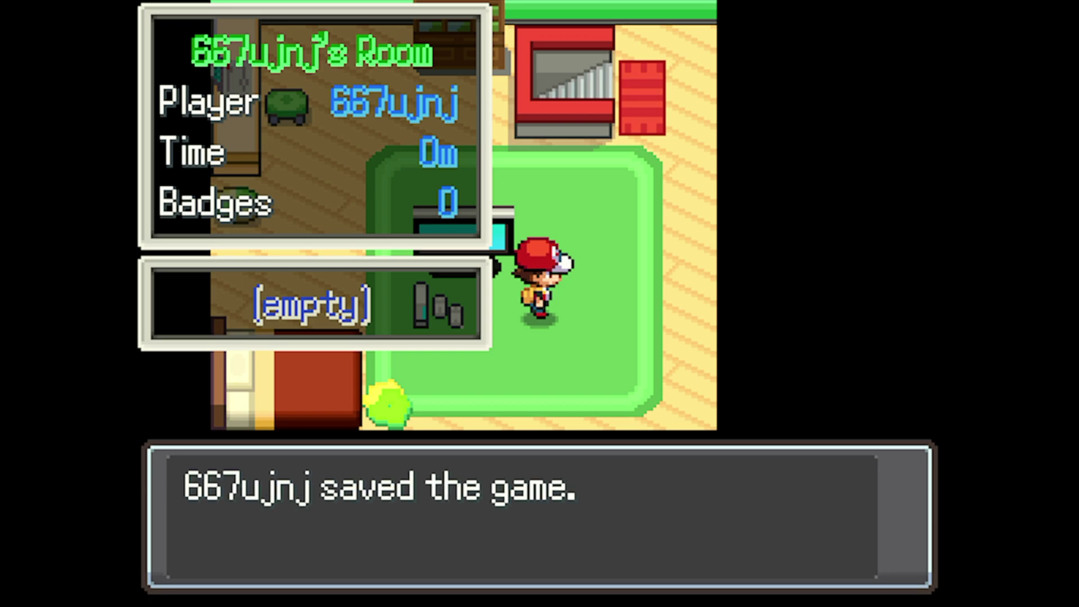
key(Return)
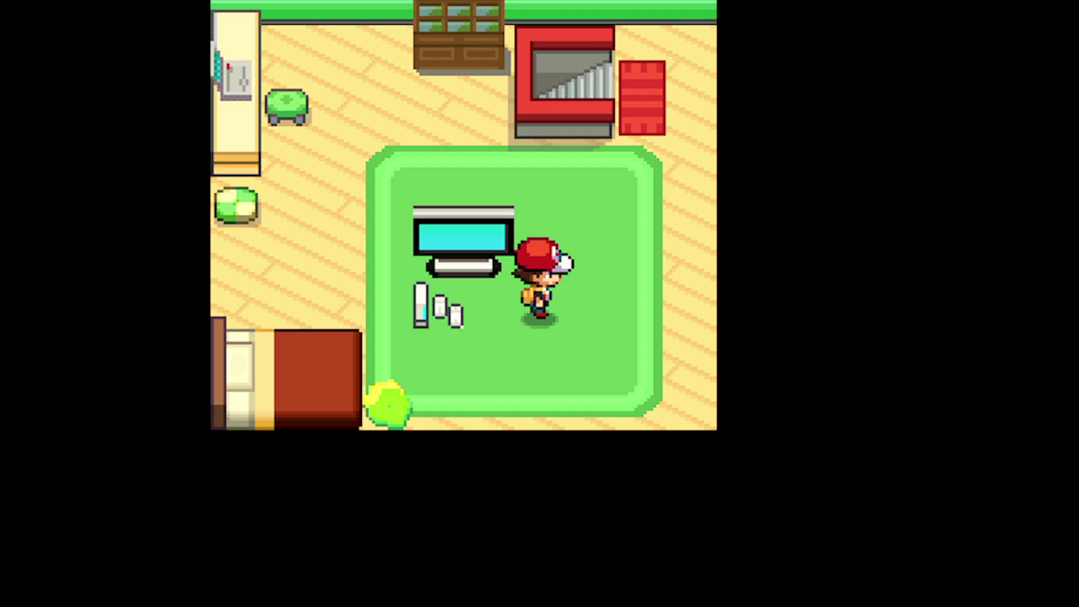
Exit Pokemon Infinite Fusion through Steam and confirm closing the game.
key(super)
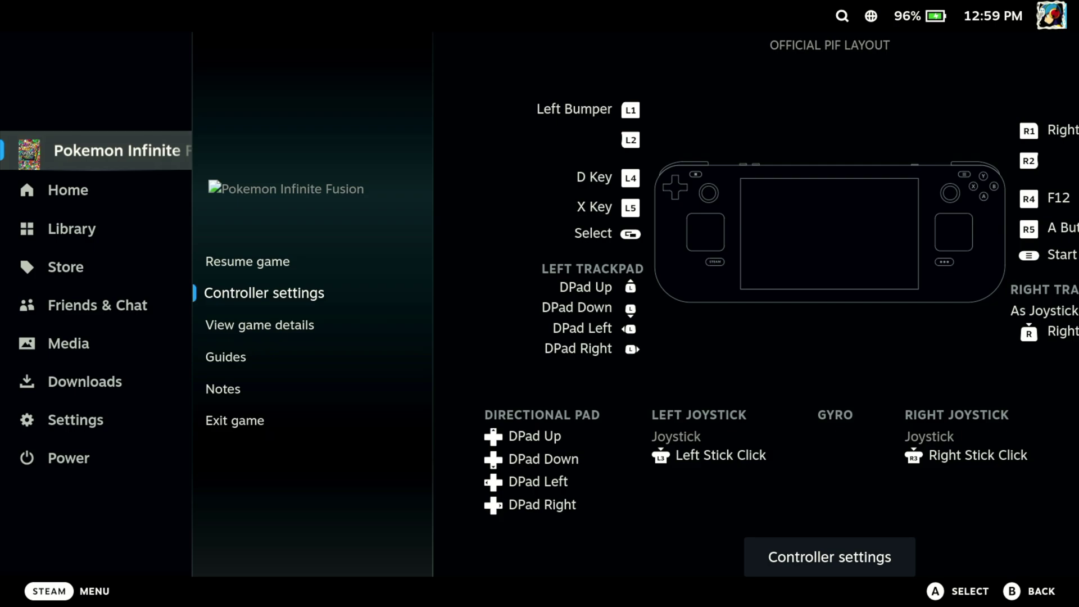
key(Down)
key(Down)
key(Down)
key(Down)
key(Return)
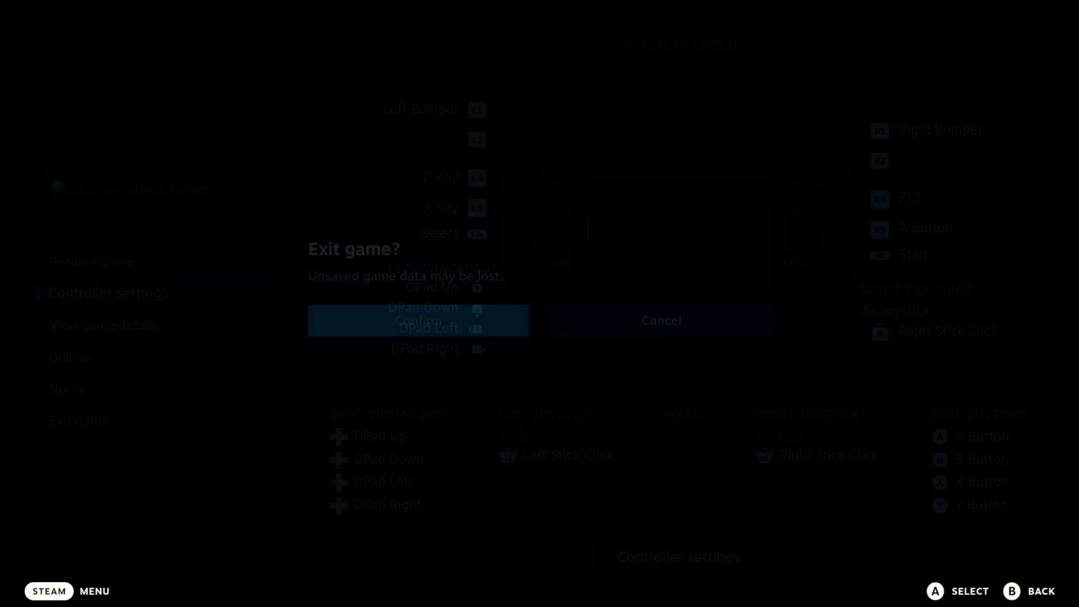
key(Return)
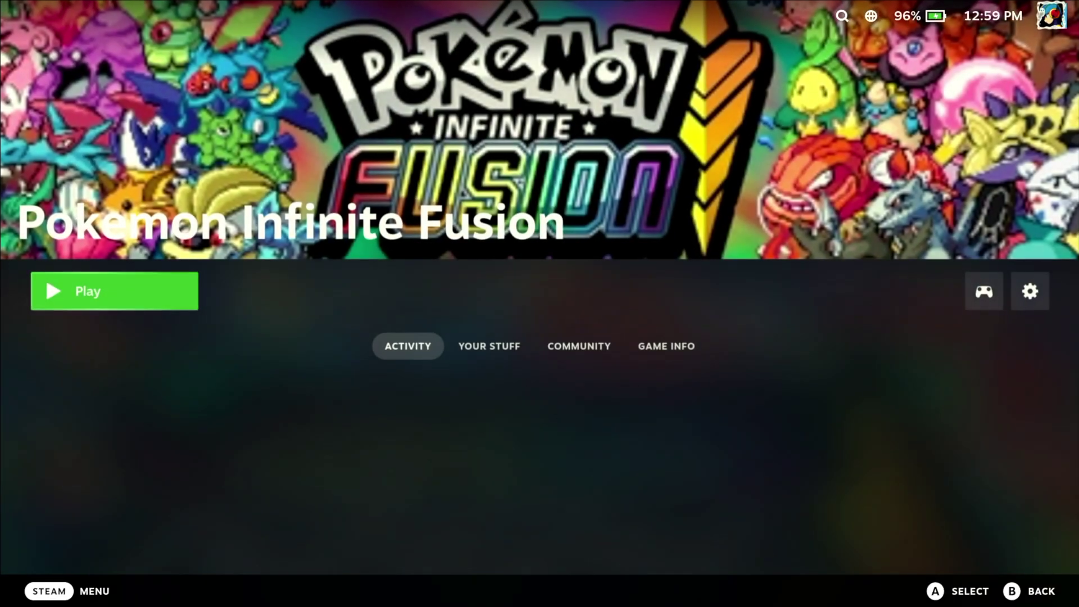
Switch the Steam Deck from gaming mode to desktop mode.
key(super)
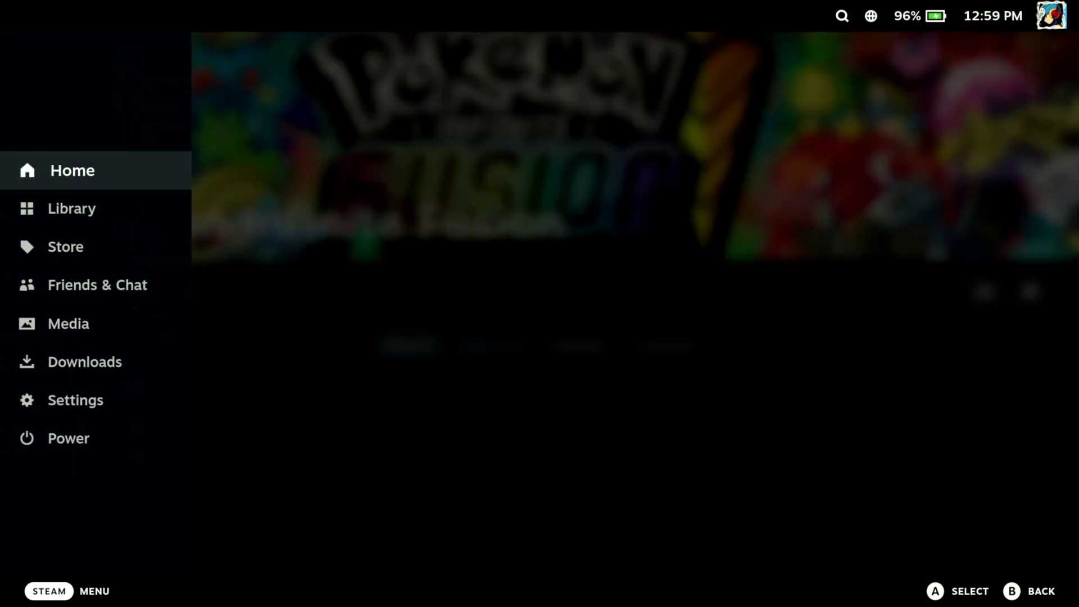
key(Up)
key(Return)
key(Up)
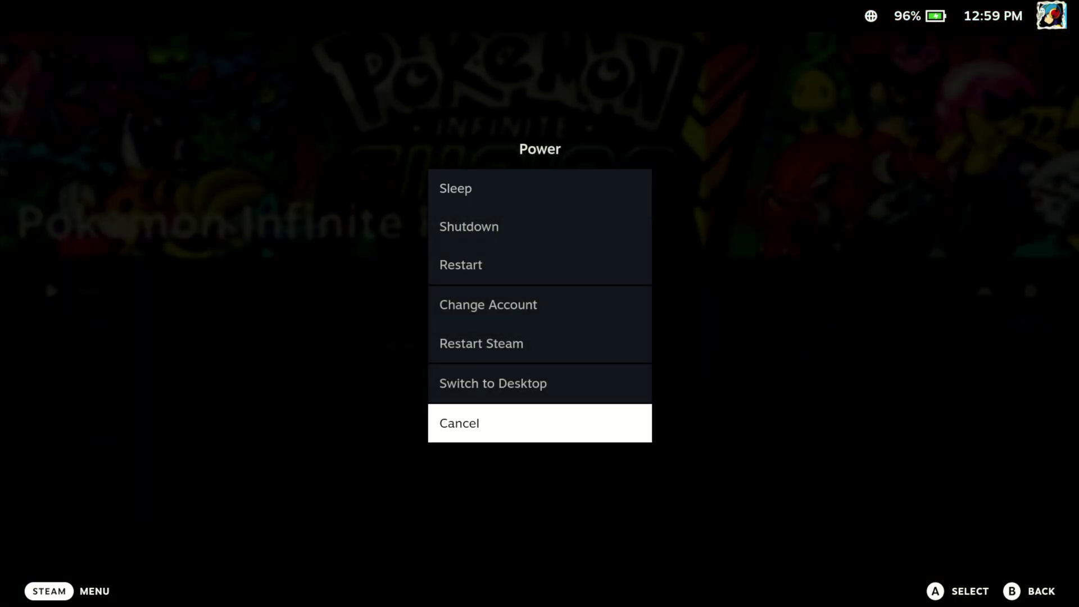
key(Up)
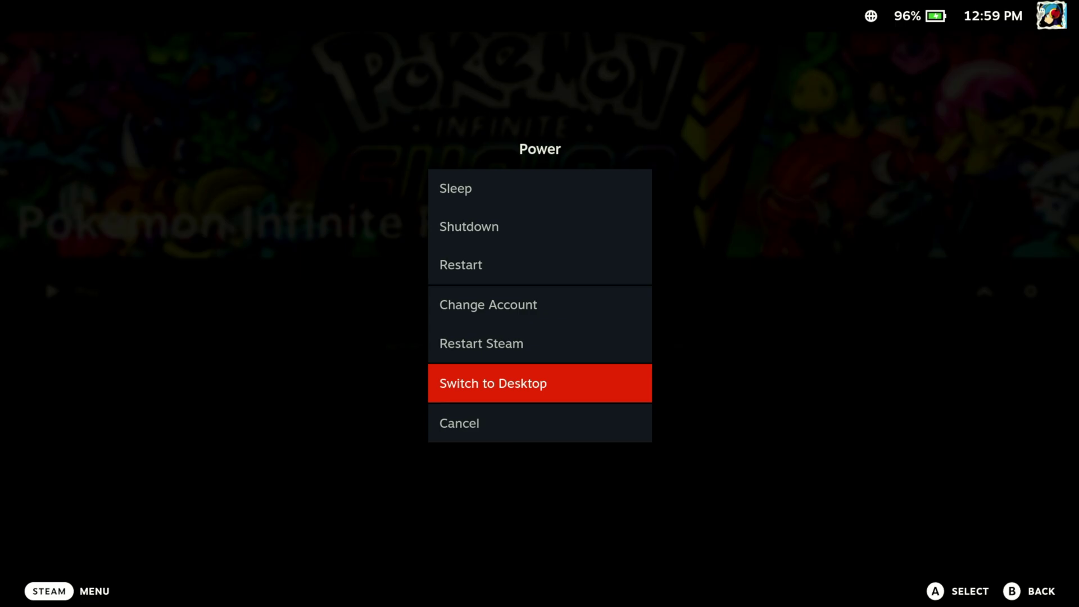
key(Return)
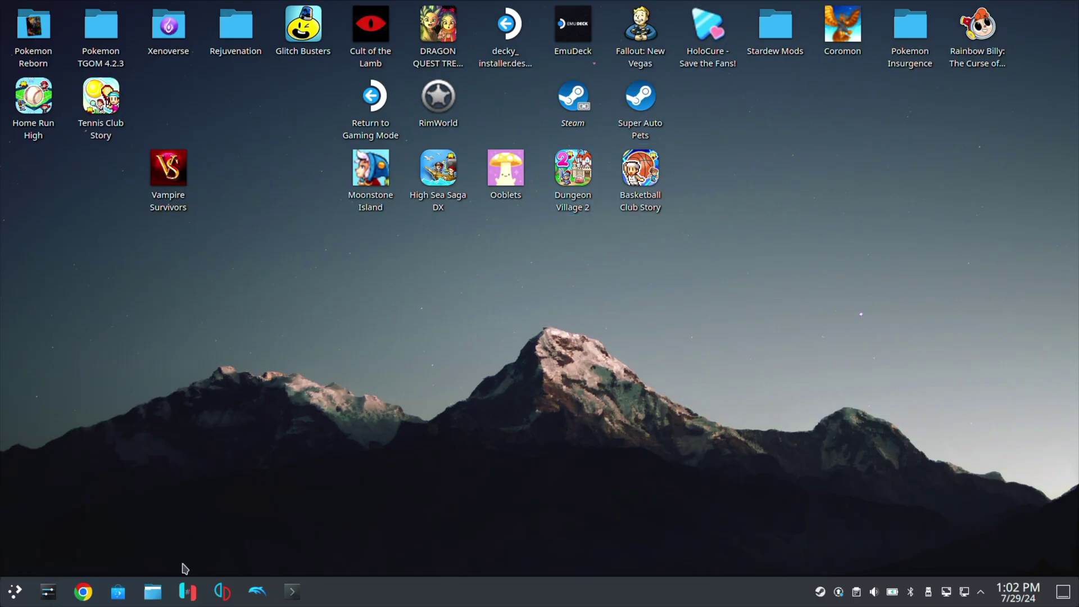
Open the Dolphin file manager and go to the deck folder on the home drive.
click(152, 591)
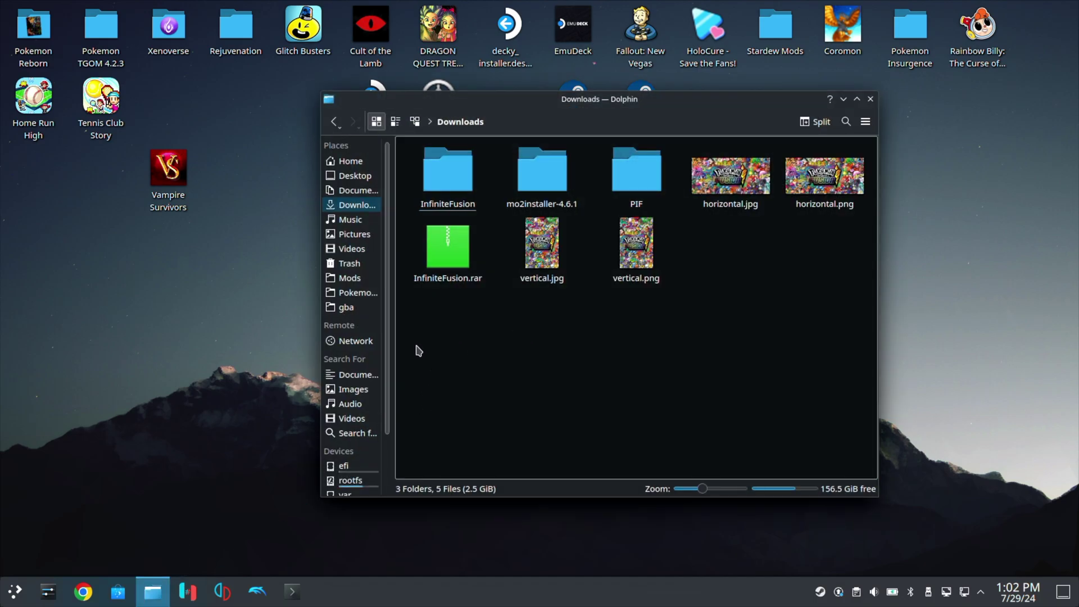
scroll(360, 378, down, 2)
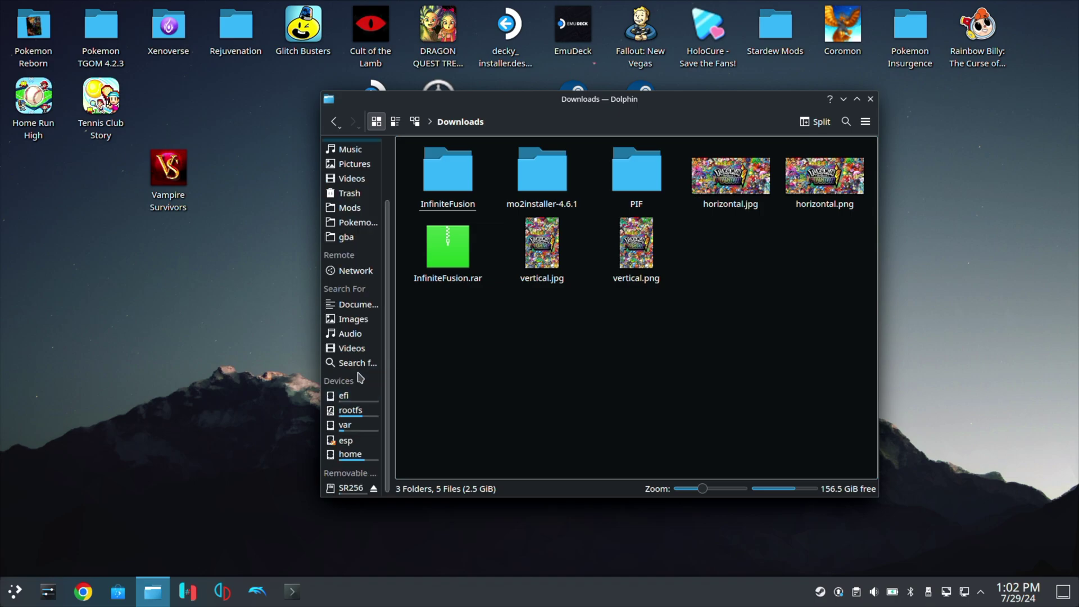
click(350, 454)
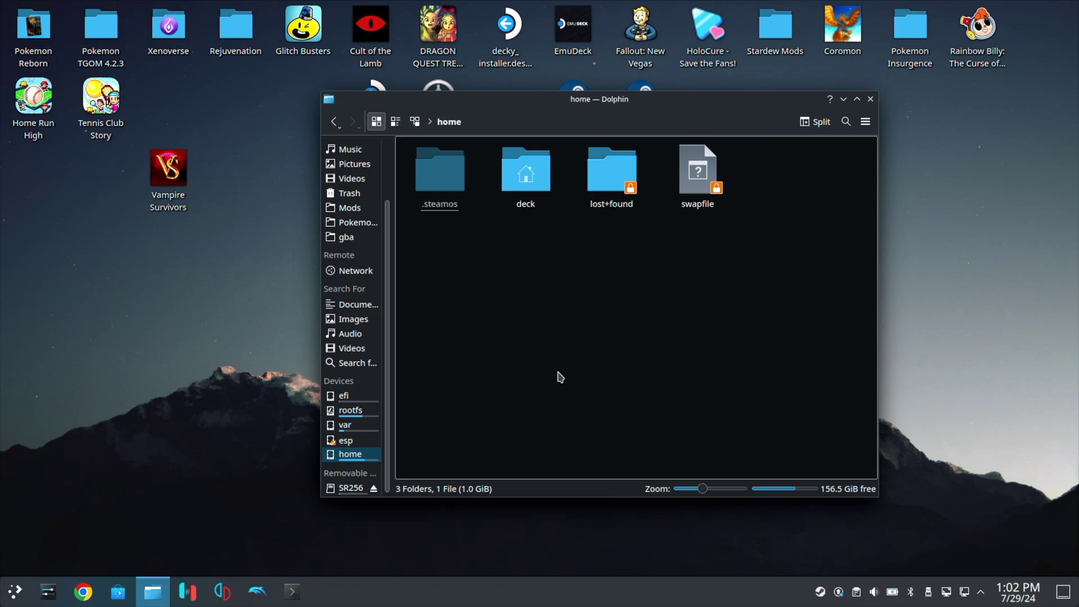
click(533, 188)
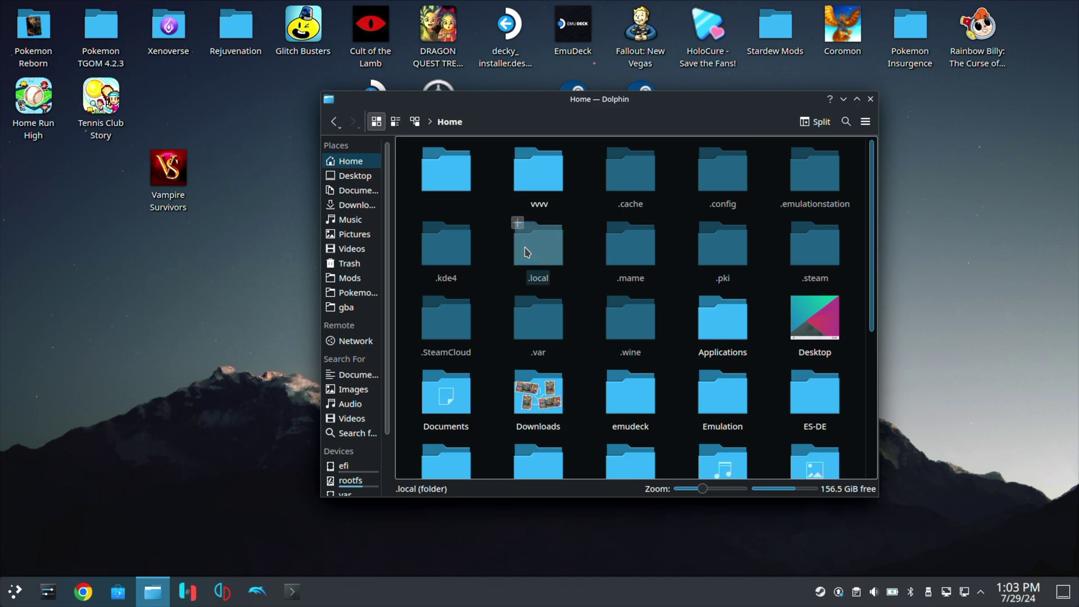
Check whether the display of hidden files is enabled for the Home folder.
click(865, 122)
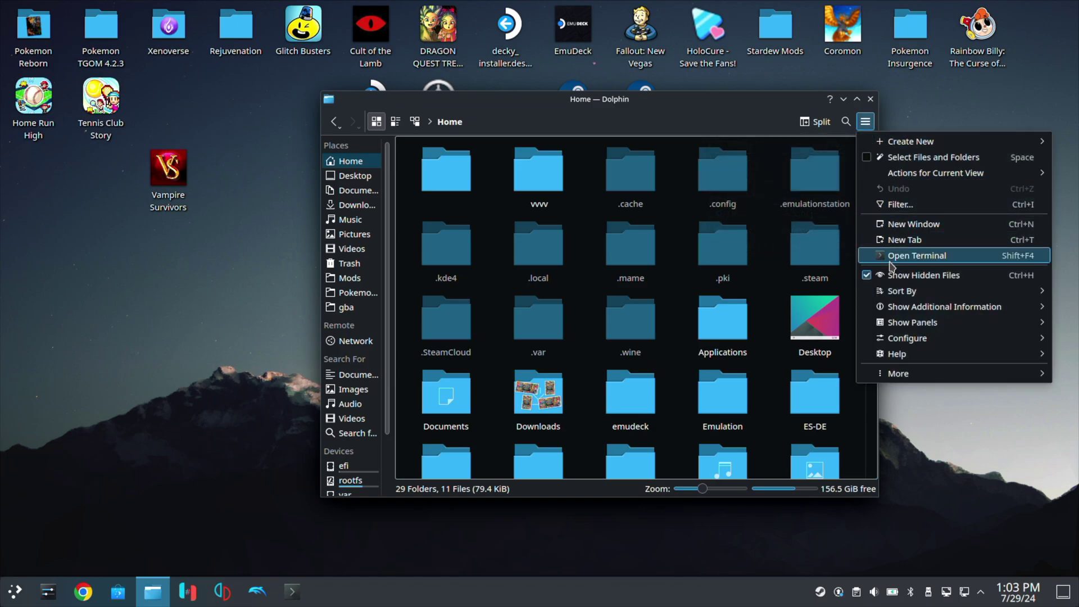
mouse_move(897, 289)
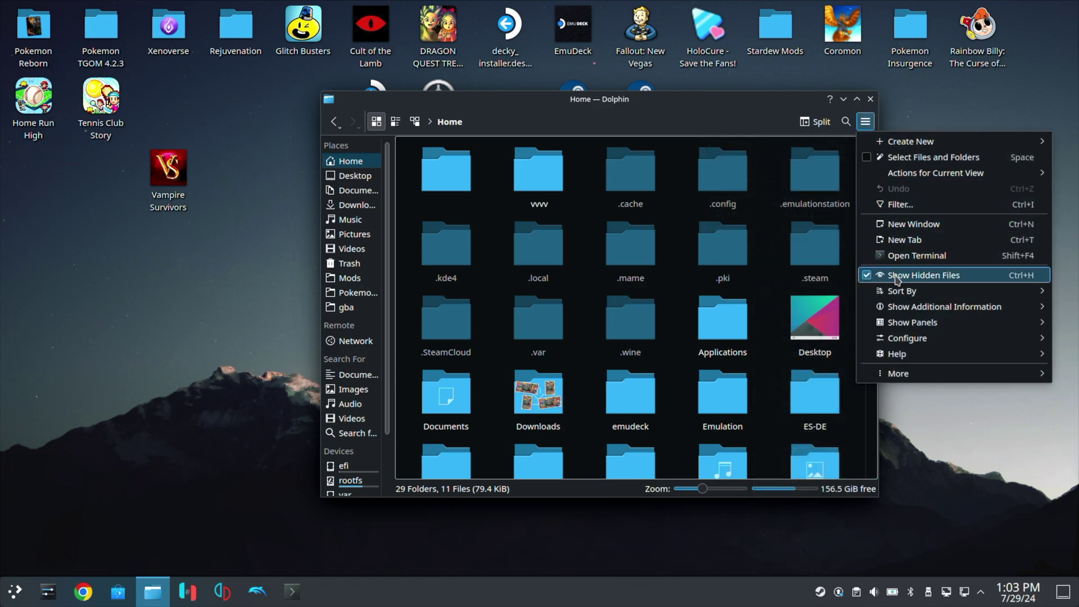
click(545, 261)
Open the Steam folder inside the Home folder's .local/share directory.
click(553, 264)
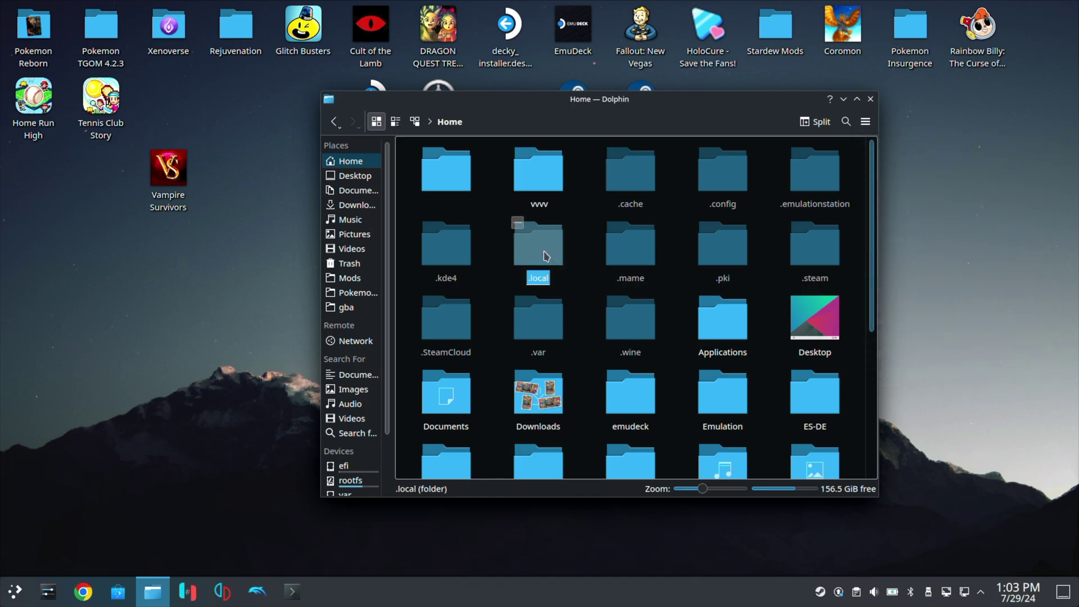
double_click(545, 256)
click(459, 190)
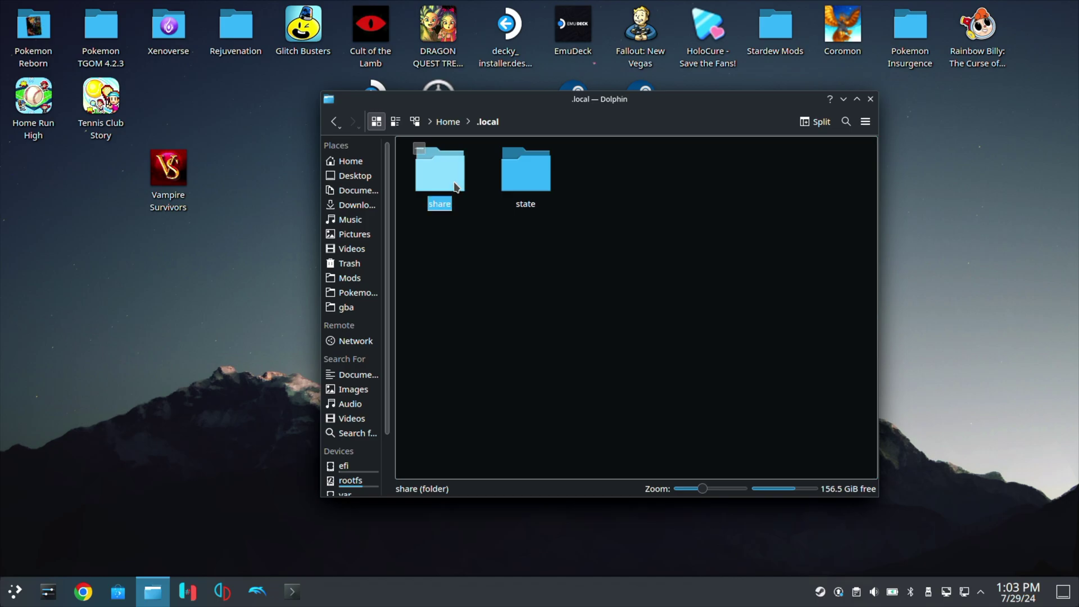
double_click(455, 187)
scroll(583, 290, down, 3)
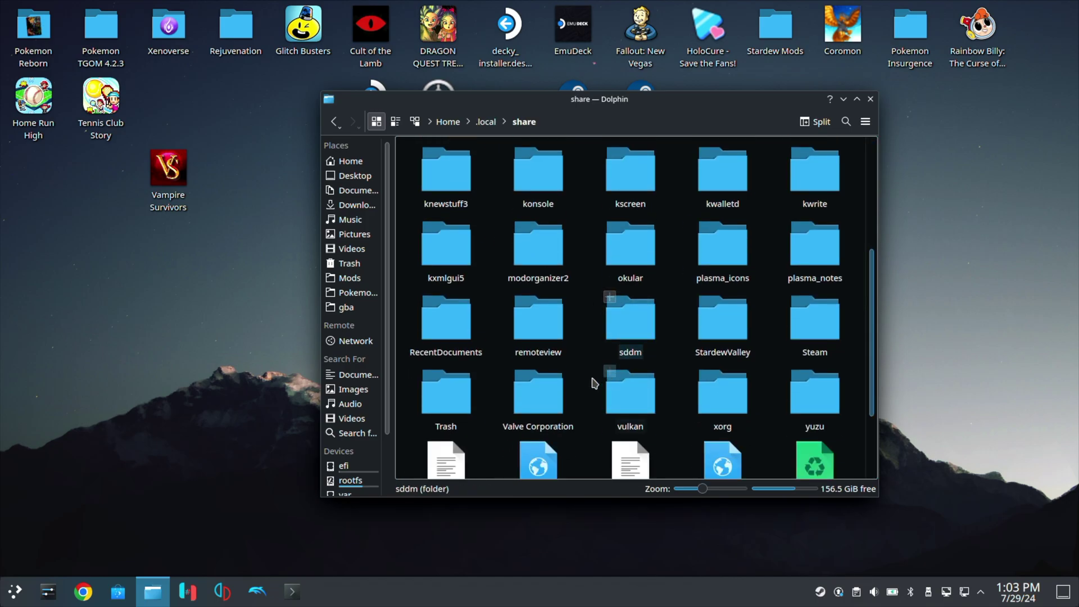
double_click(828, 321)
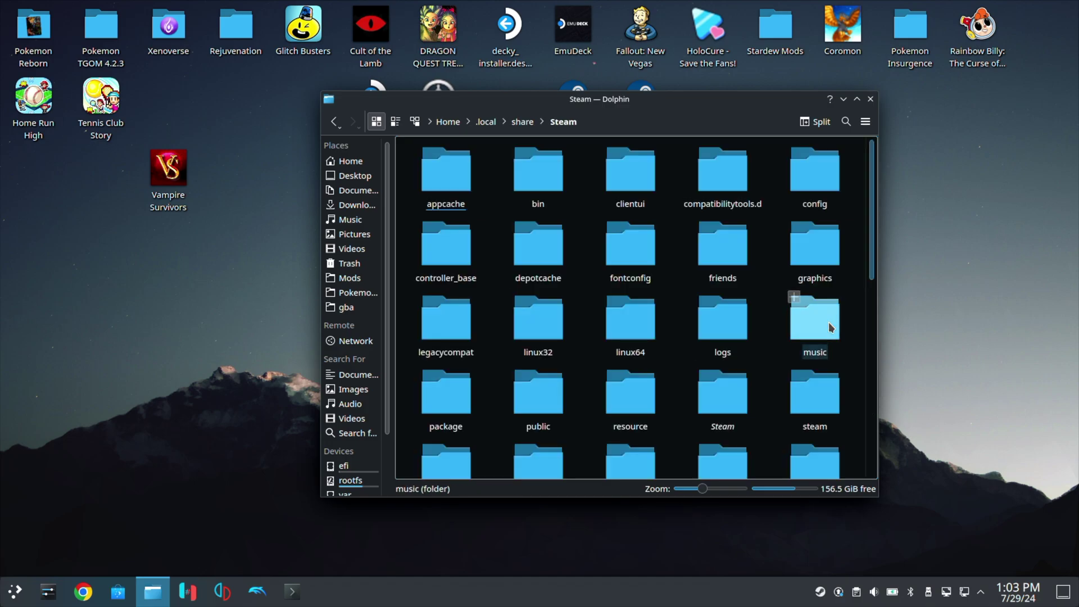
Open the compatdata folder inside Steam's steamapps directory.
scroll(667, 306, down, 2)
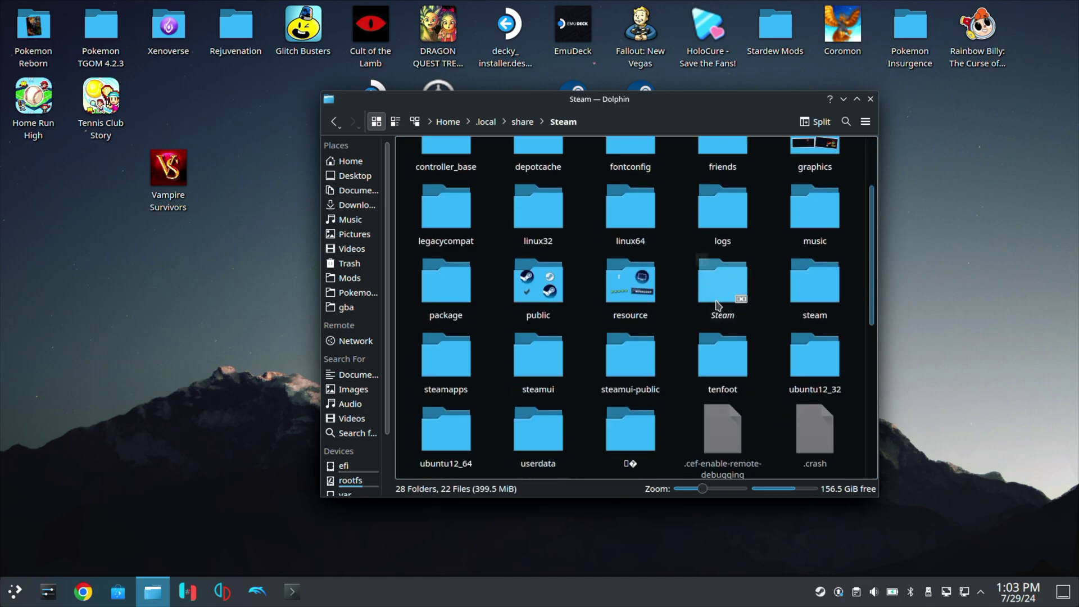
double_click(452, 366)
click(544, 192)
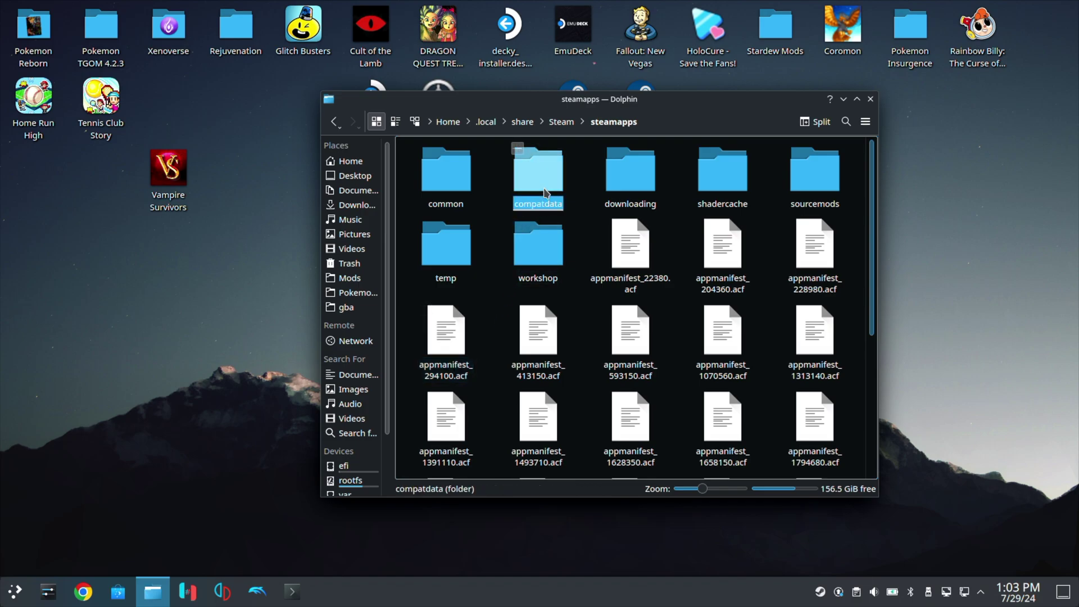
double_click(544, 192)
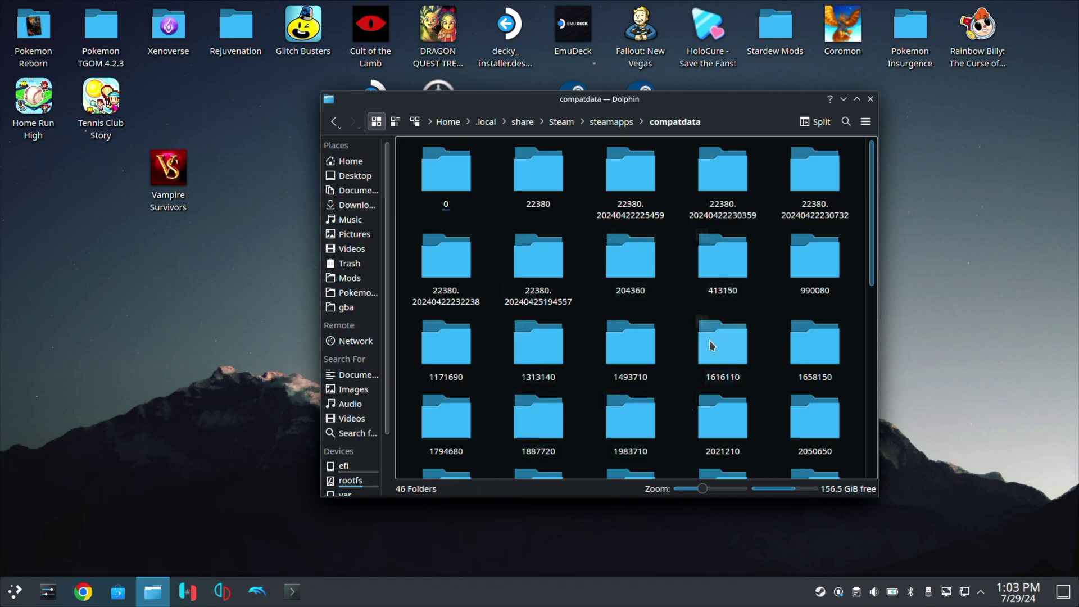
Search the compatdata folder for "File H" and open the folder that contains File H.rxdata.
scroll(618, 337, down, 6)
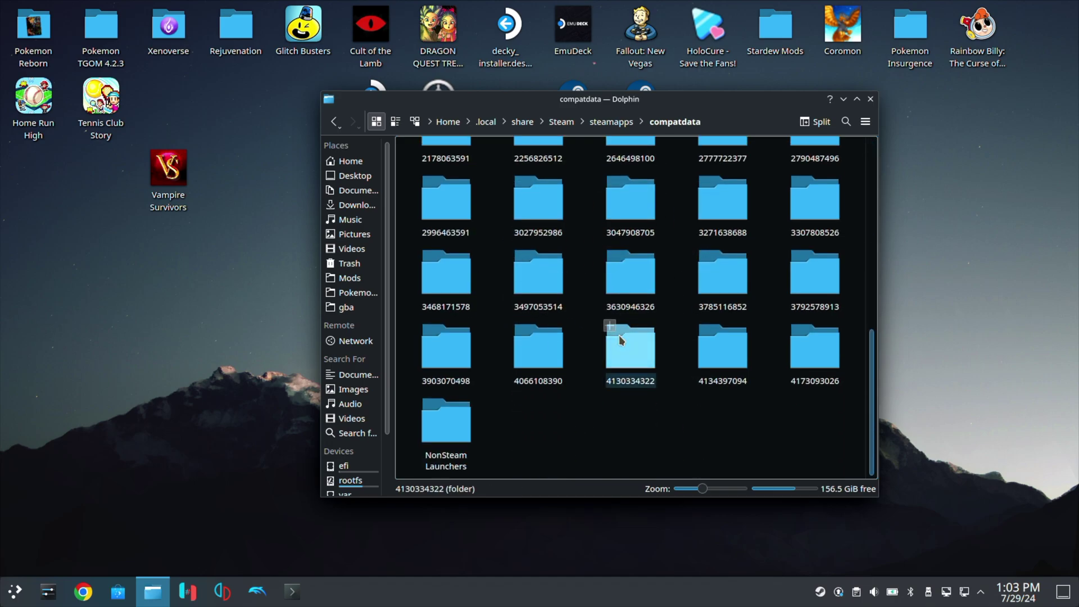
scroll(598, 303, up, 6)
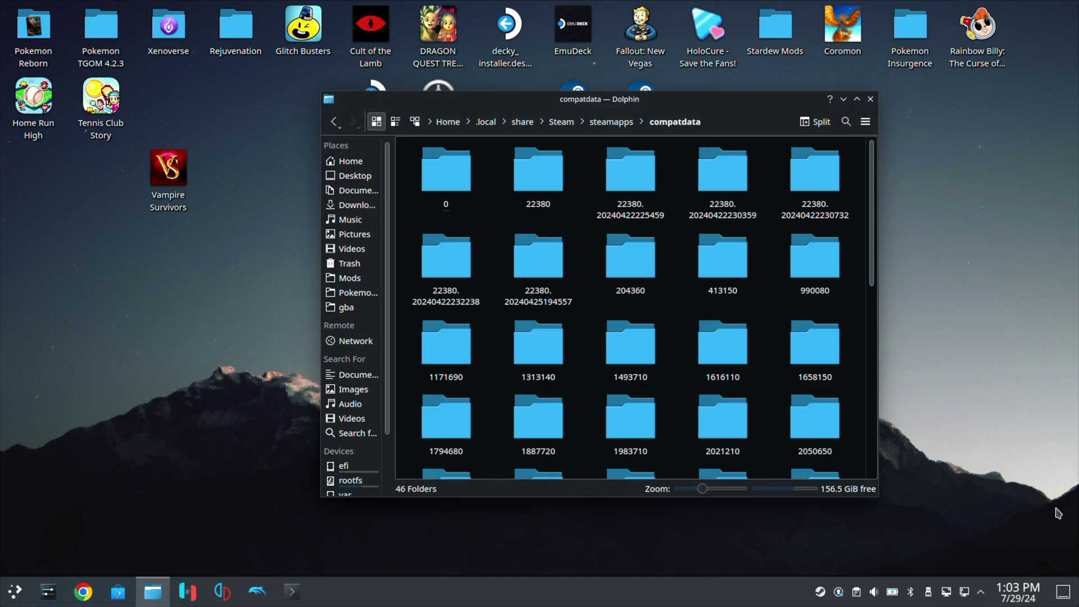
click(847, 127)
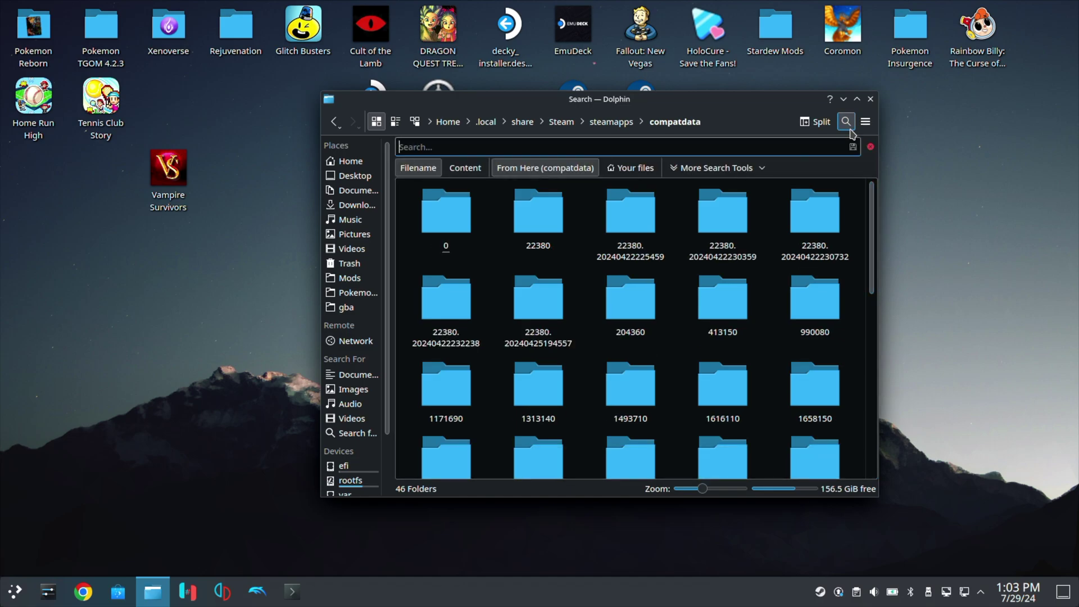
text(File H)
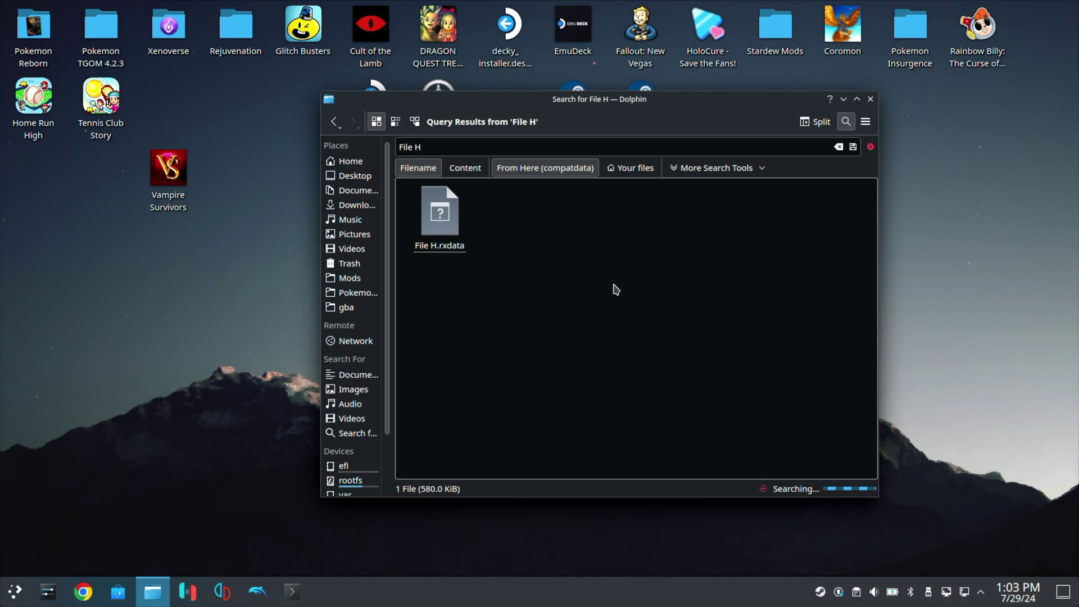
right_click(448, 222)
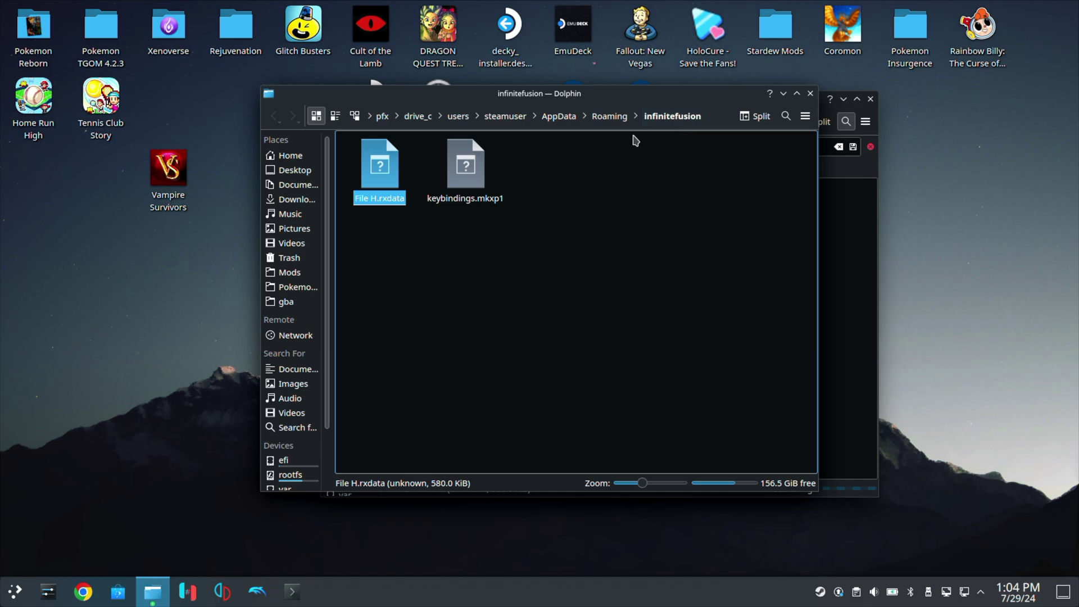
Add the infinitefusion folder from the parent Roaming directory to Places, and close both file manager windows.
click(608, 119)
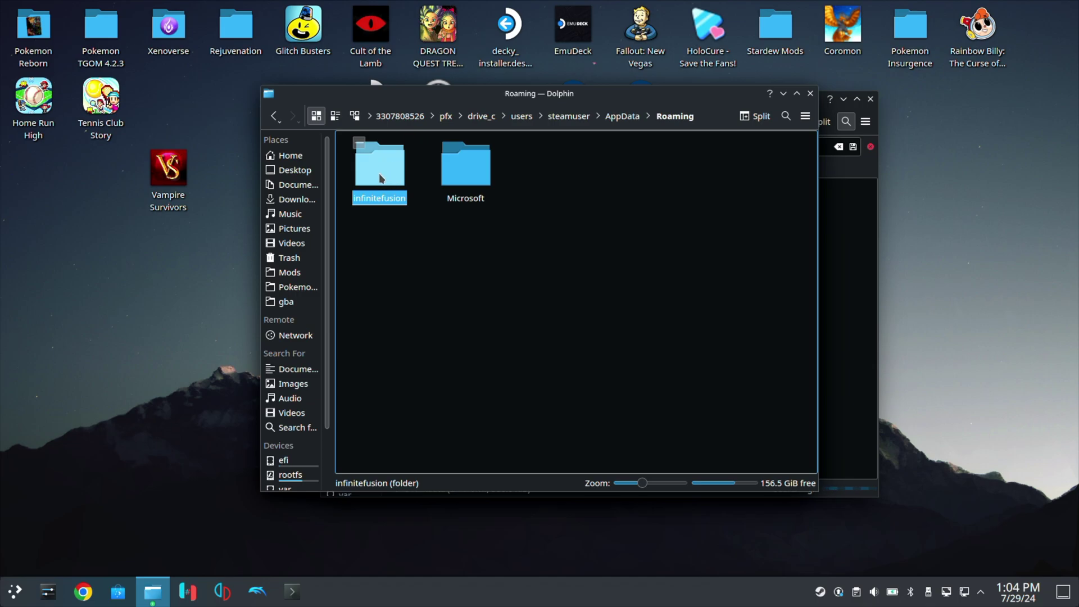
drag(380, 170, 304, 312)
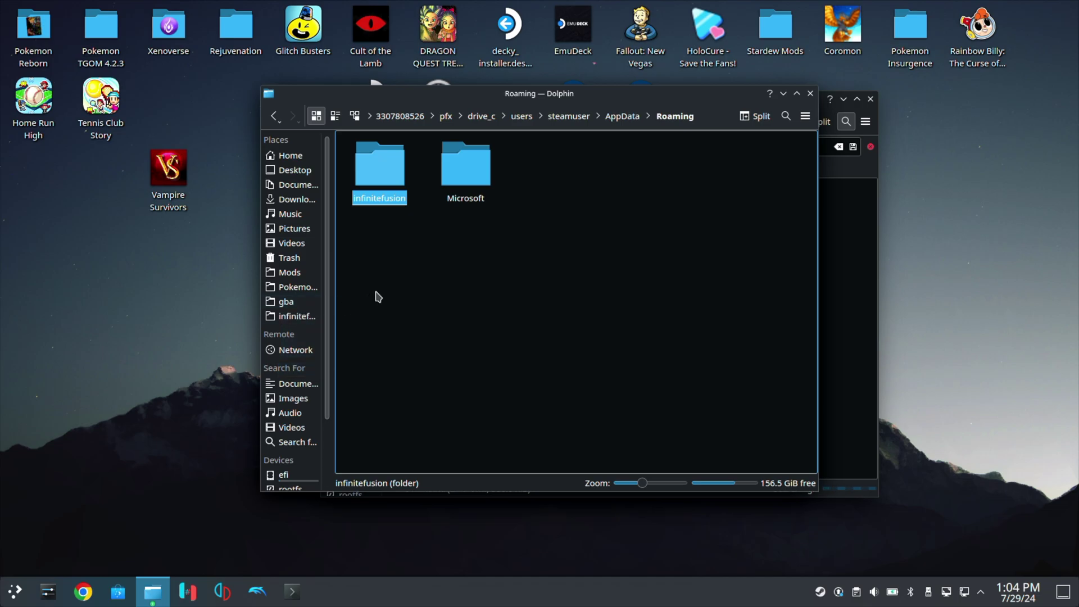
click(809, 93)
click(869, 99)
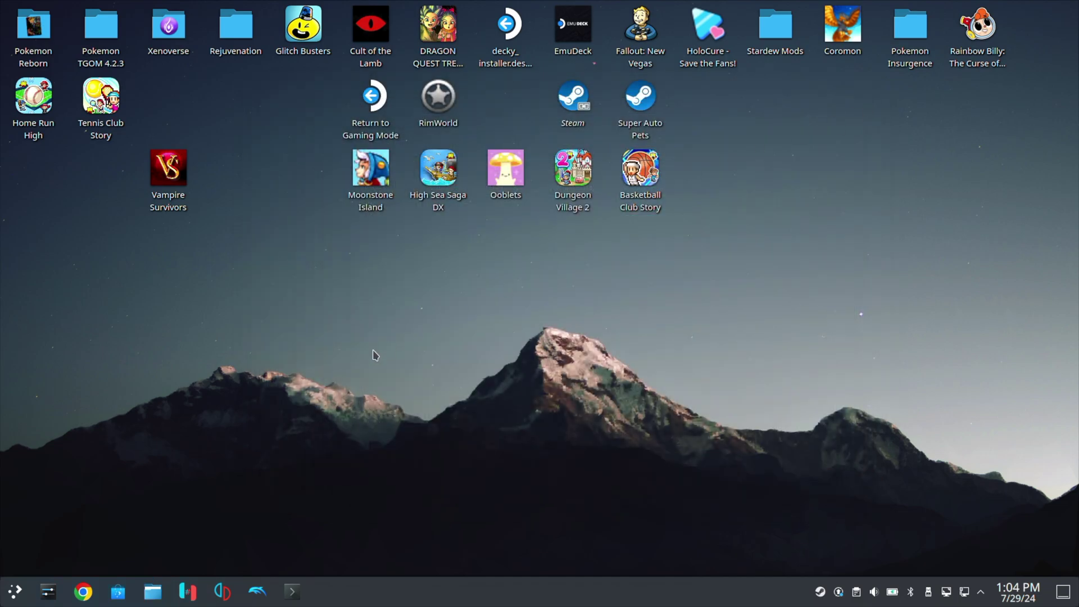
Reopen the Dolphin file manager and go to the infinitefusion save folder through its Places shortcut.
click(159, 600)
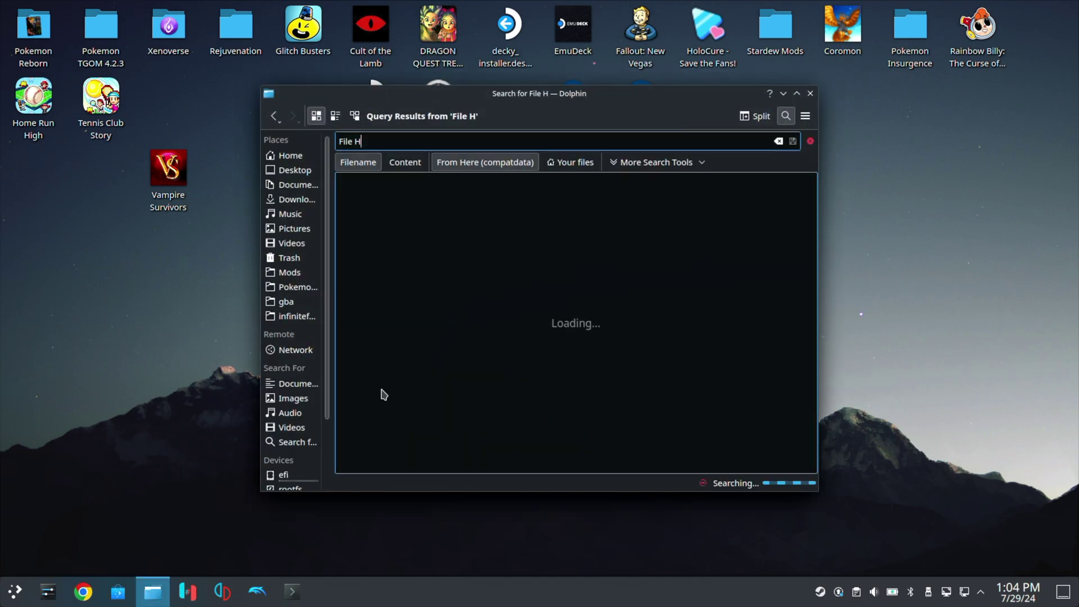
click(297, 316)
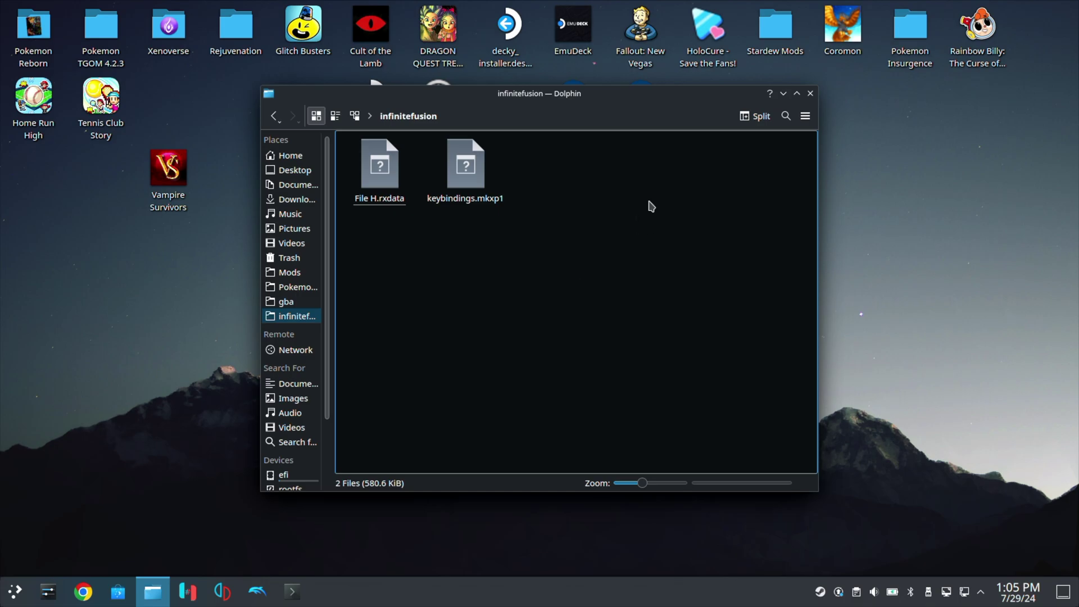
Open the InfiniteFusion game folder inside Downloads.
click(272, 203)
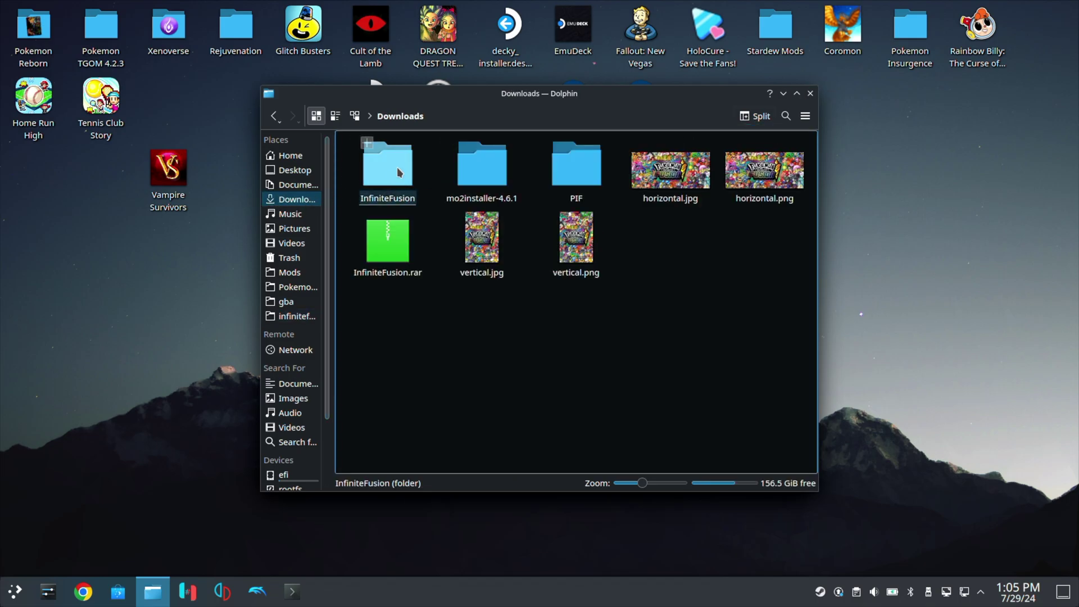
click(387, 180)
double_click(387, 180)
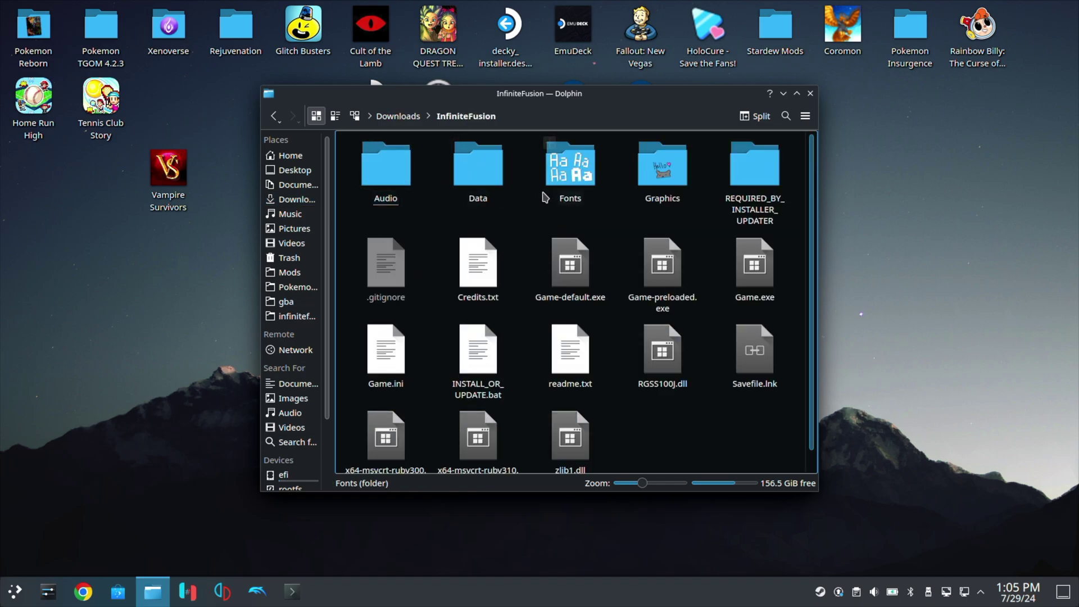
Open INSTALL_OR_UPDATE.bat with Q4Wine from the System application category.
right_click(485, 359)
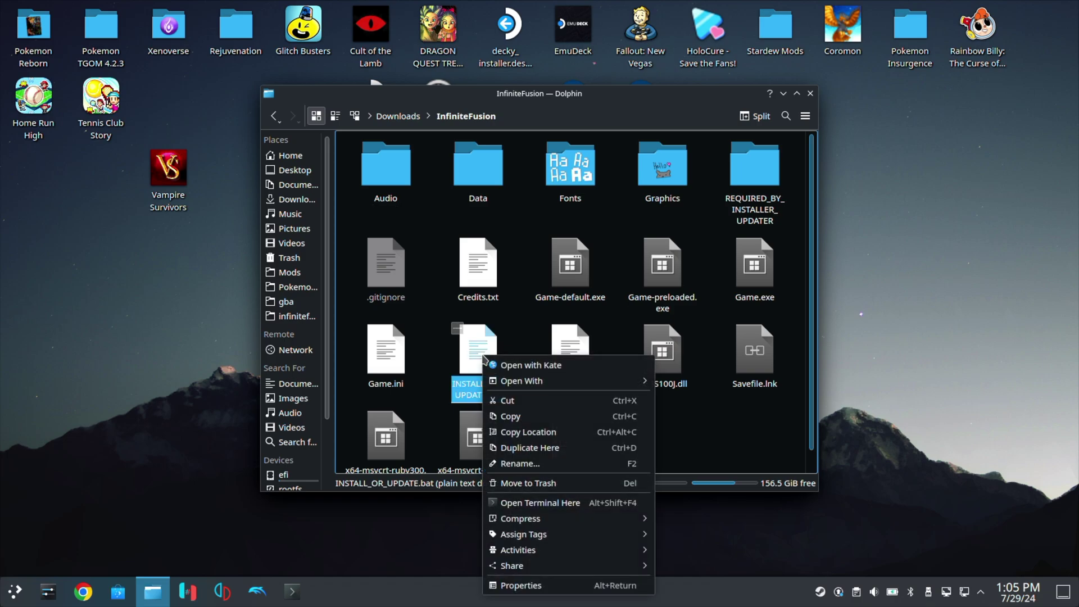
mouse_move(522, 384)
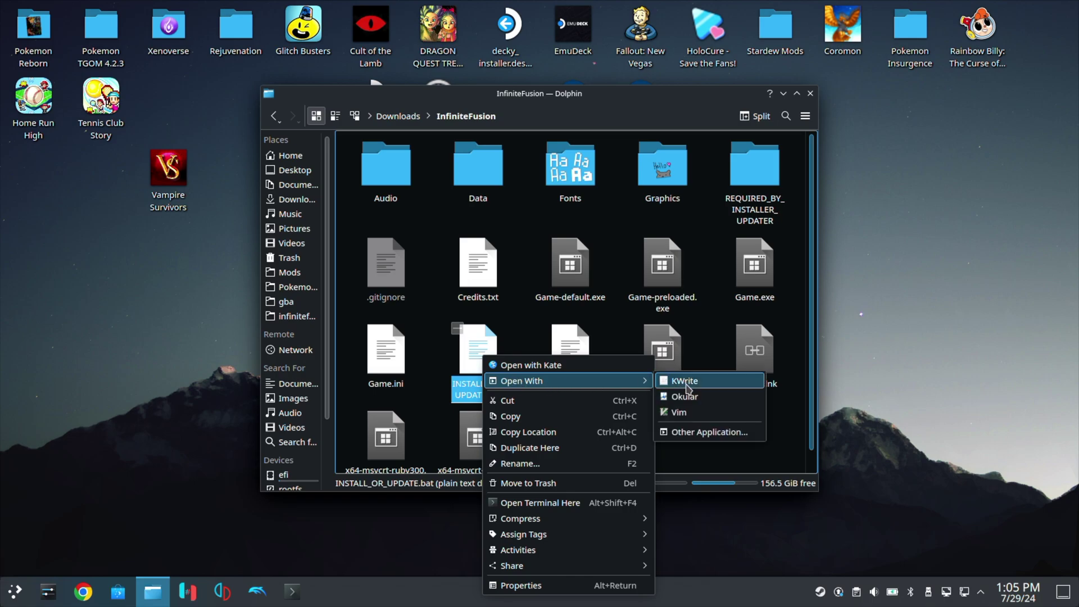
click(711, 433)
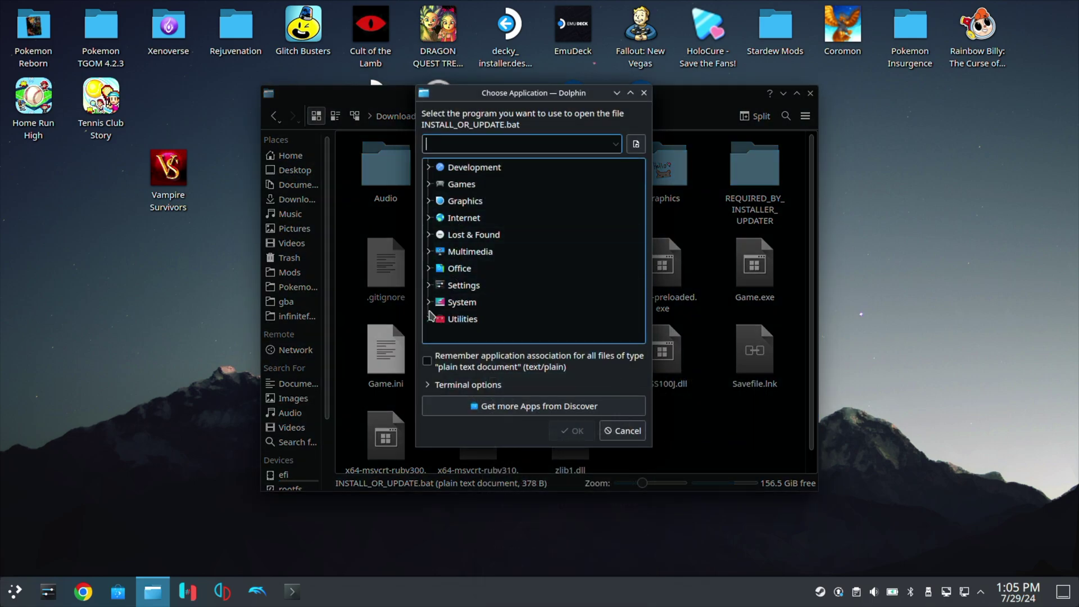
double_click(458, 303)
scroll(484, 304, down, 4)
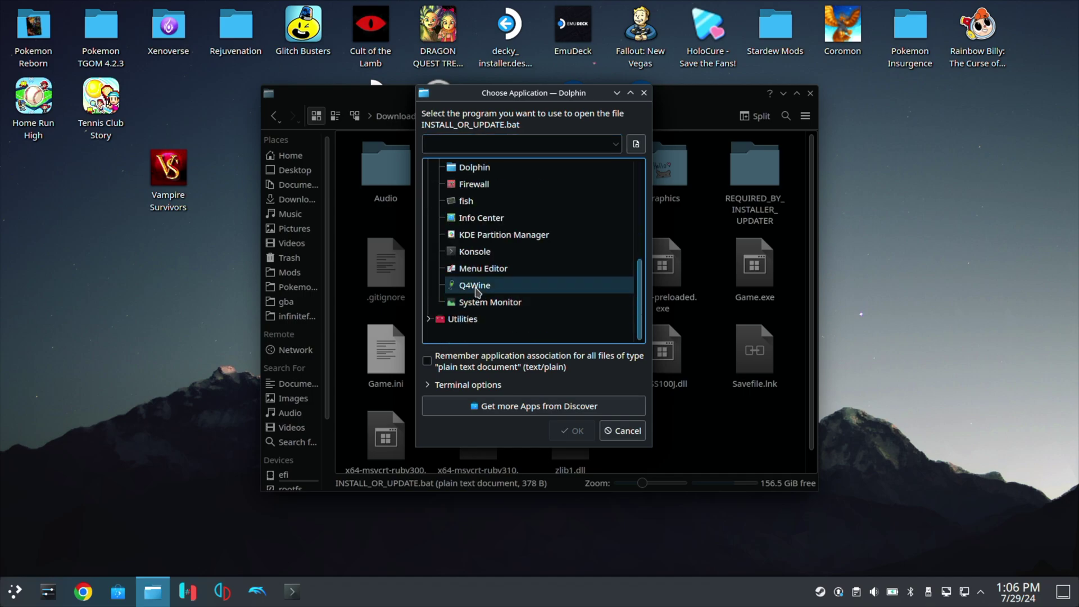
click(480, 287)
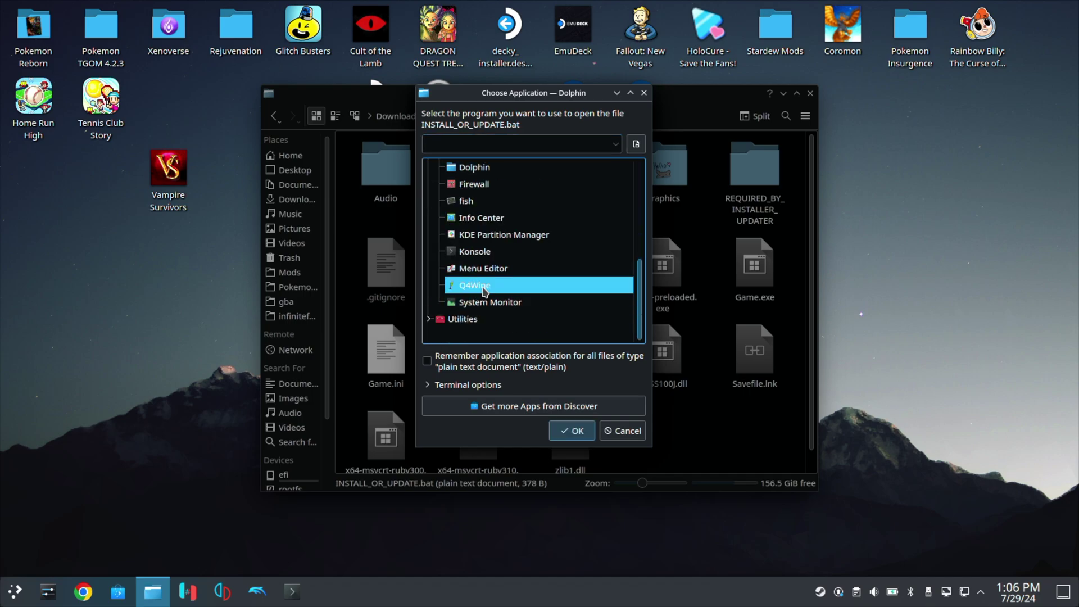
click(568, 431)
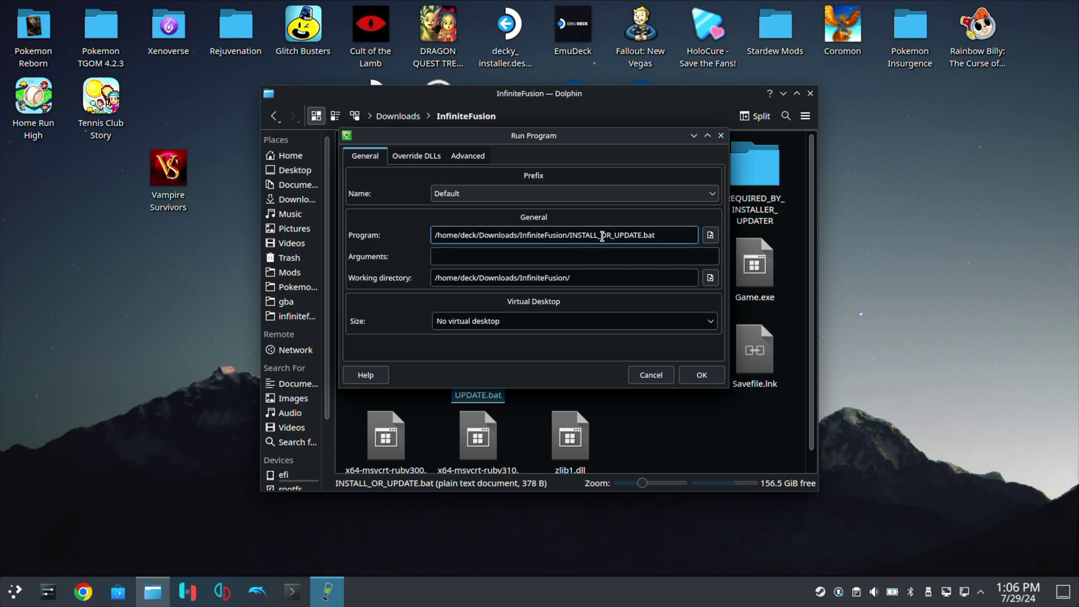
Run INSTALL_OR_UPDATE.bat with the Default prefix, and close the console and Q4Wine once the update finishes.
drag(565, 142, 782, 175)
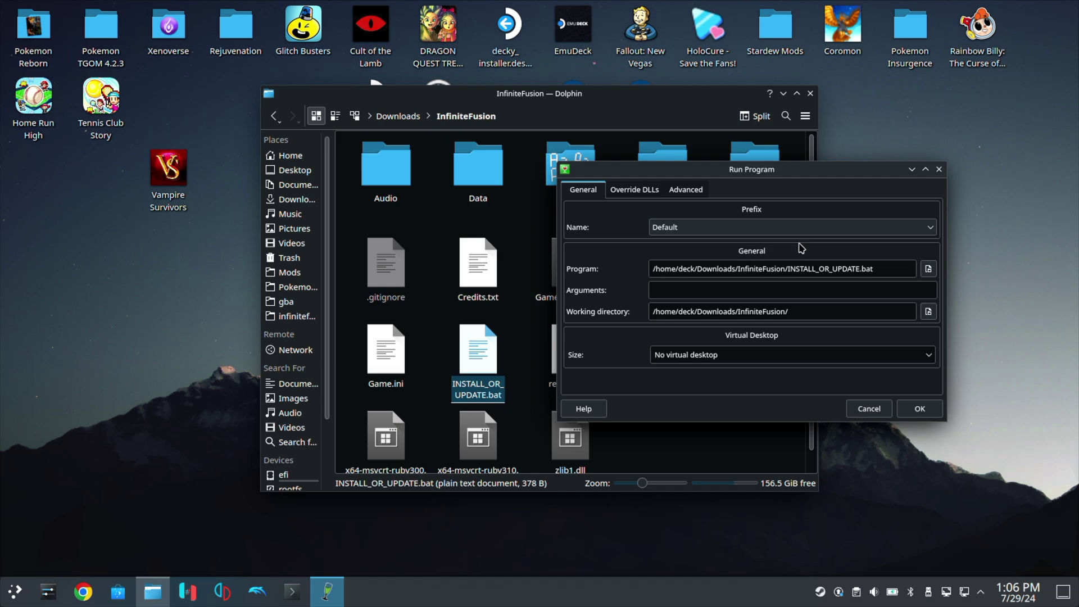
click(926, 410)
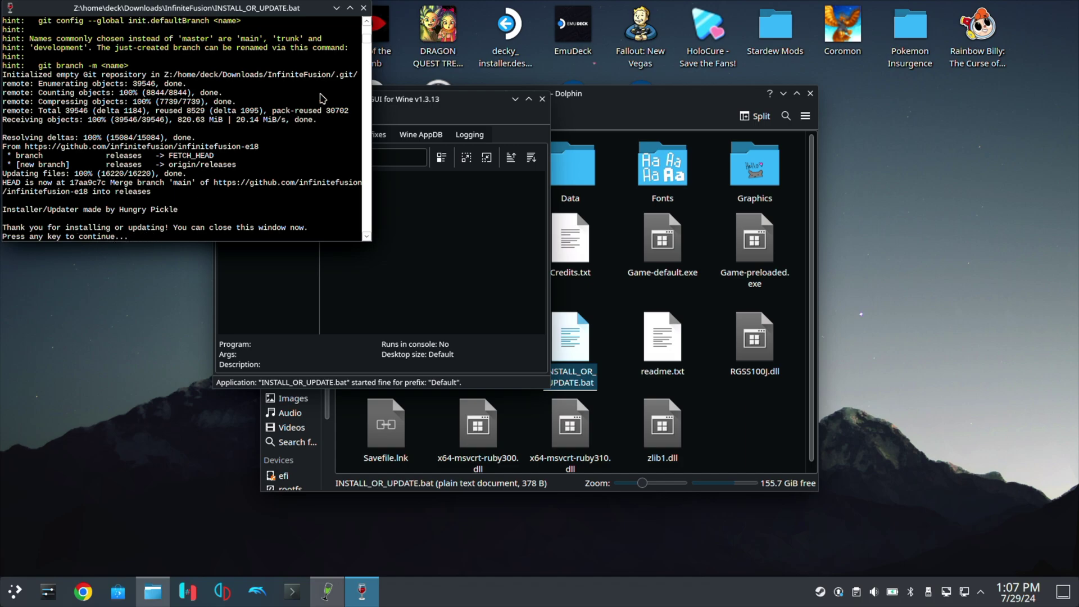
click(363, 8)
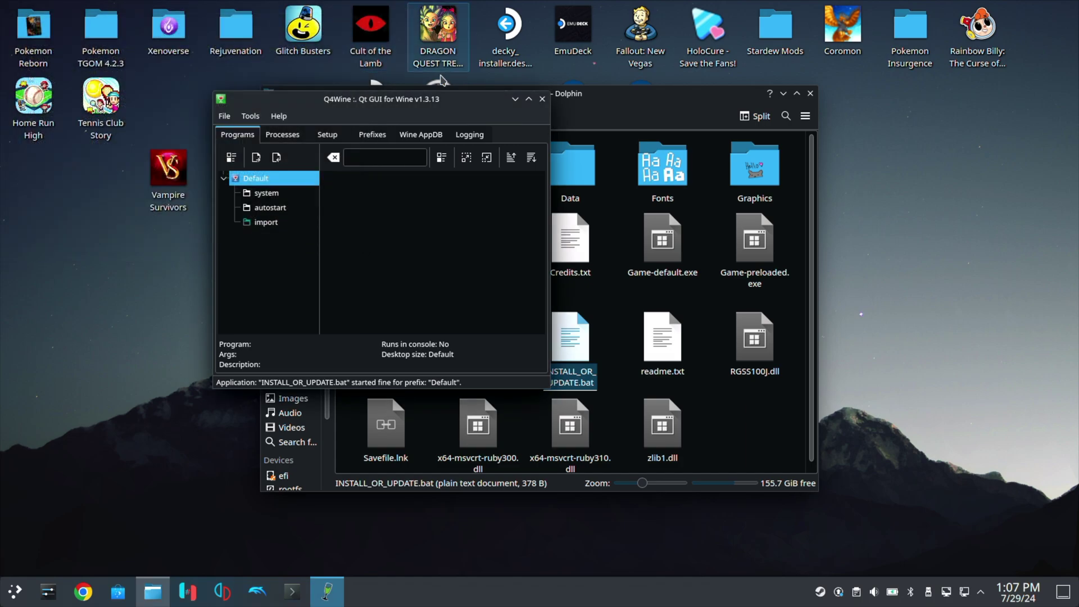
click(542, 100)
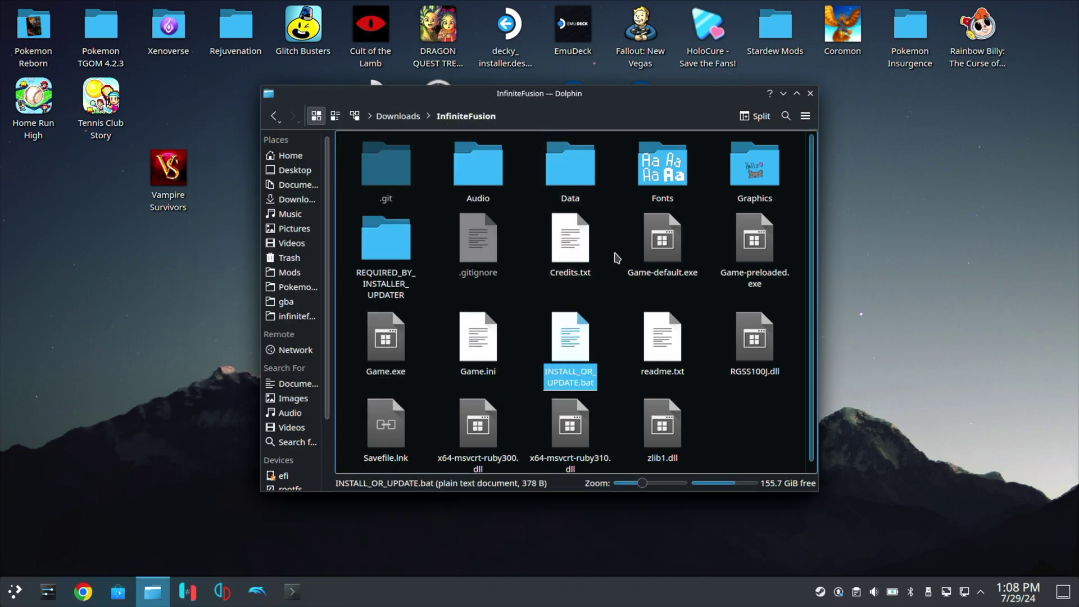
click(620, 273)
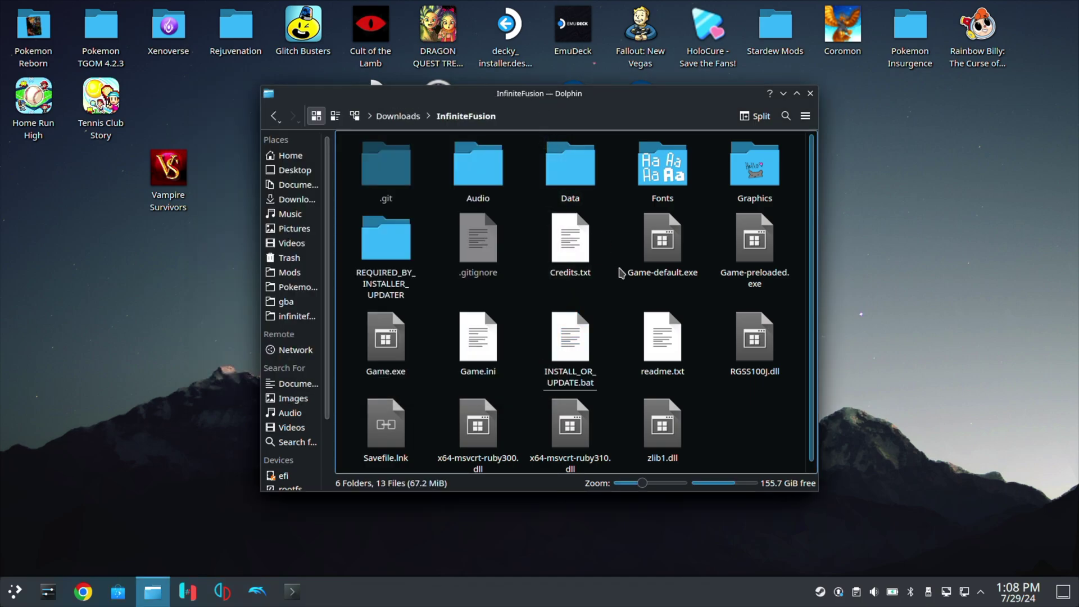